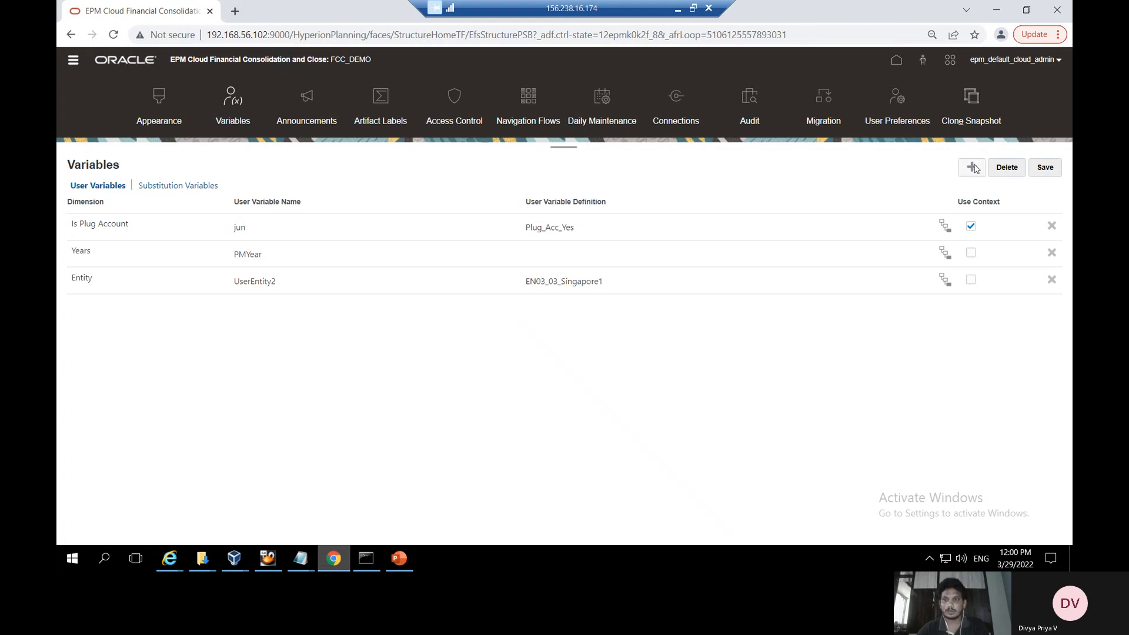
{"action": "left_click", "coordinate": [964, 168]}
{"action": "left_click", "coordinate": [248, 116]}
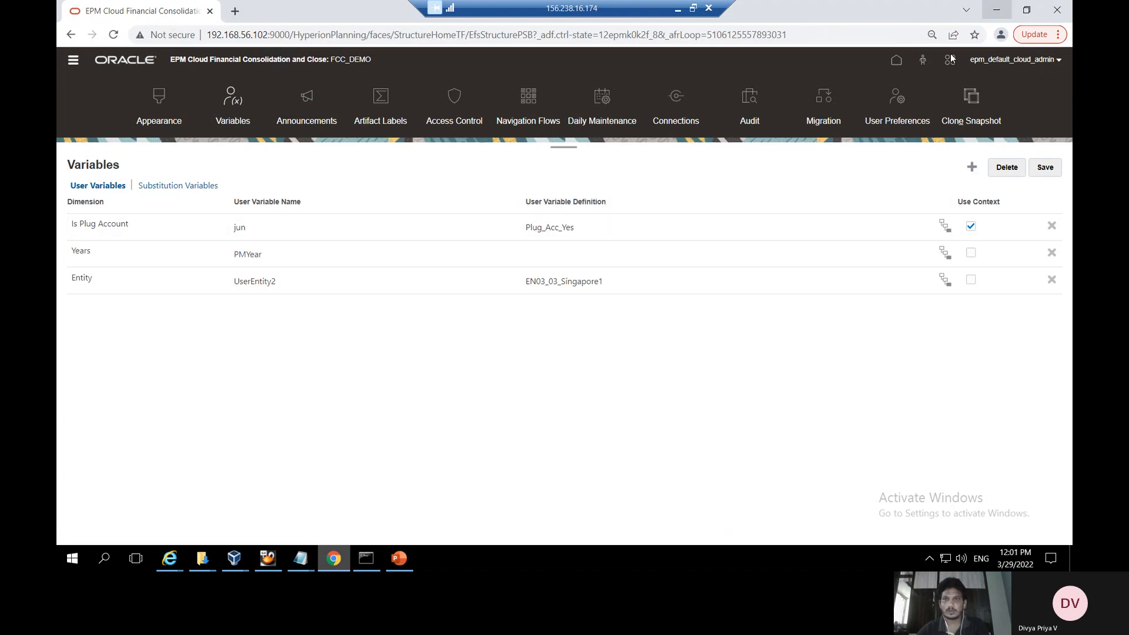
{"action": "left_click", "coordinate": [903, 64]}
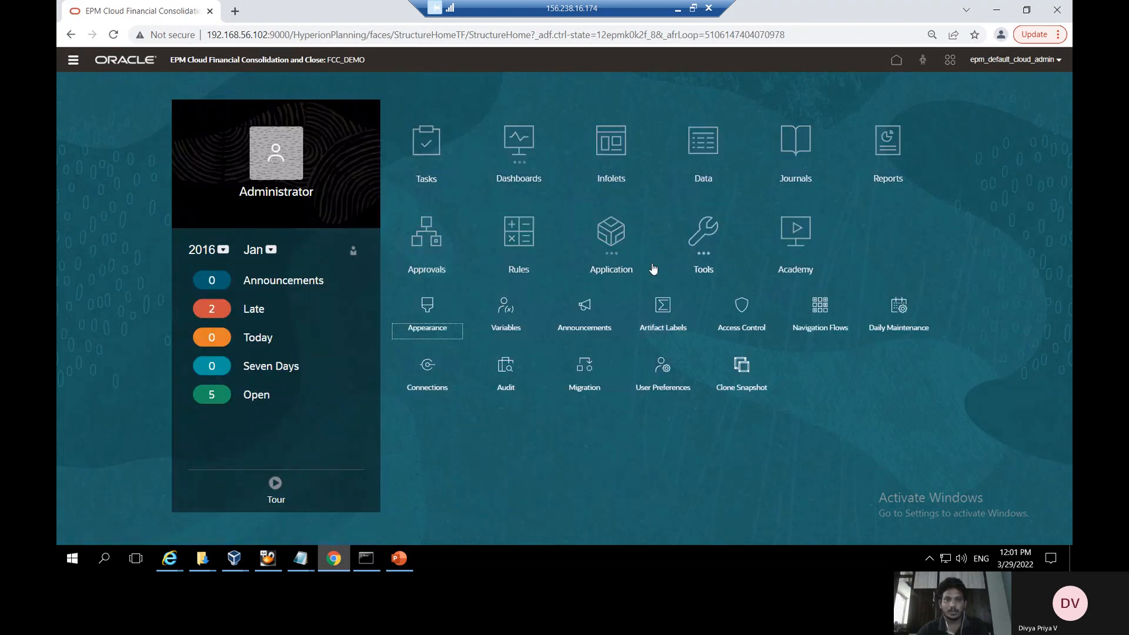
{"action": "left_click", "coordinate": [506, 311]}
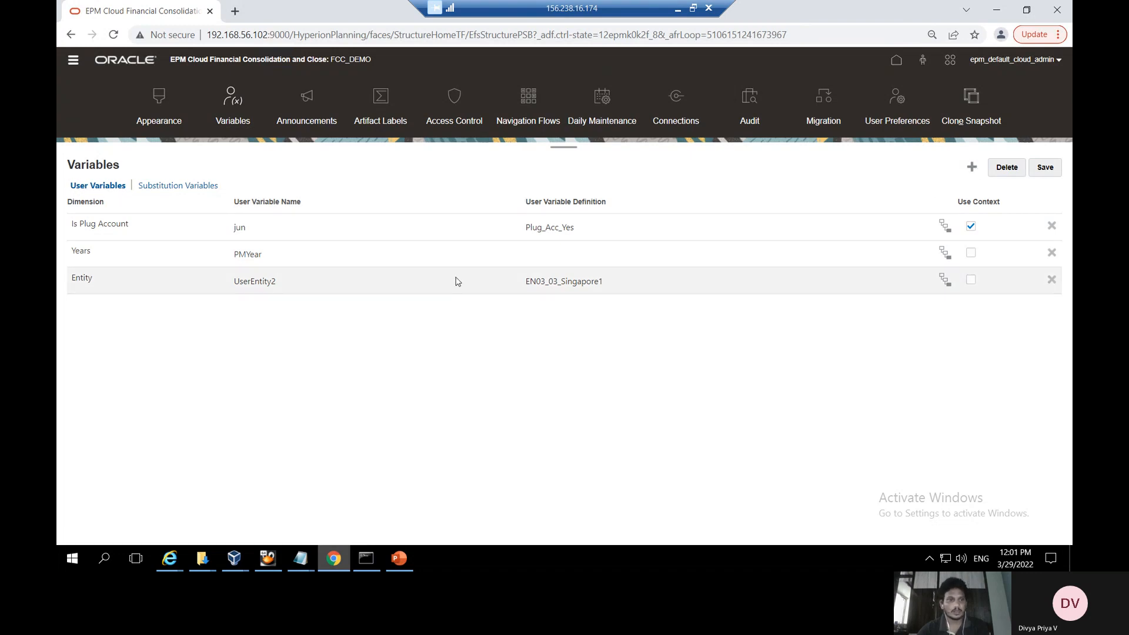
{"action": "left_click", "coordinate": [971, 167]}
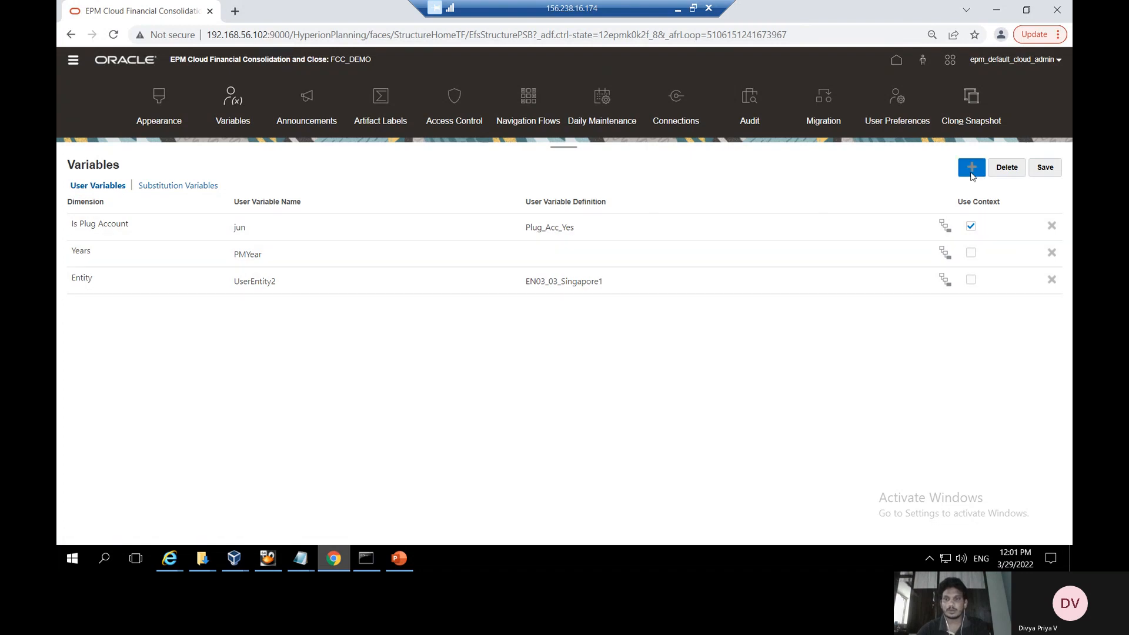
{"action": "right_click", "coordinate": [710, 375]}
{"action": "left_click", "coordinate": [787, 427]}
{"action": "left_click", "coordinate": [124, 287]}
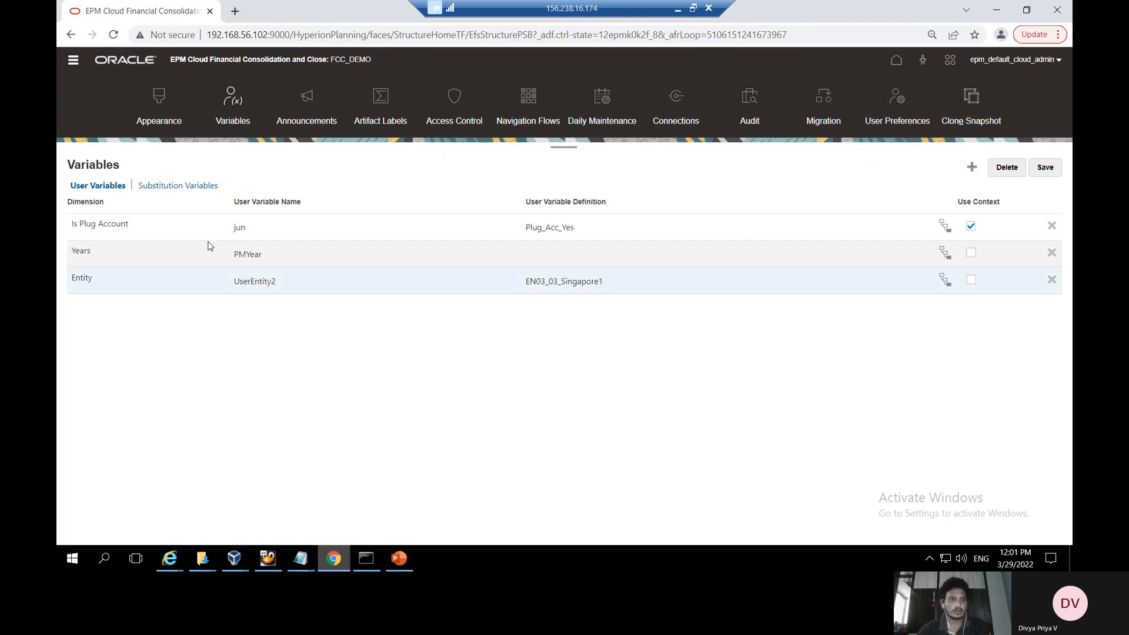
{"action": "left_click", "coordinate": [173, 186]}
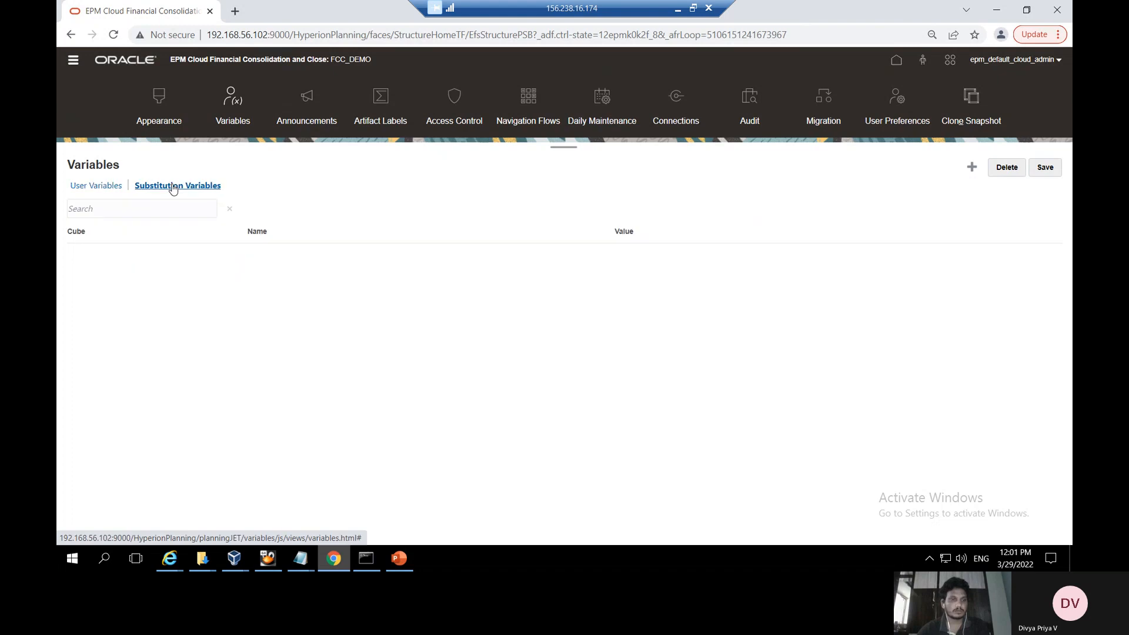
{"action": "left_click", "coordinate": [95, 186]}
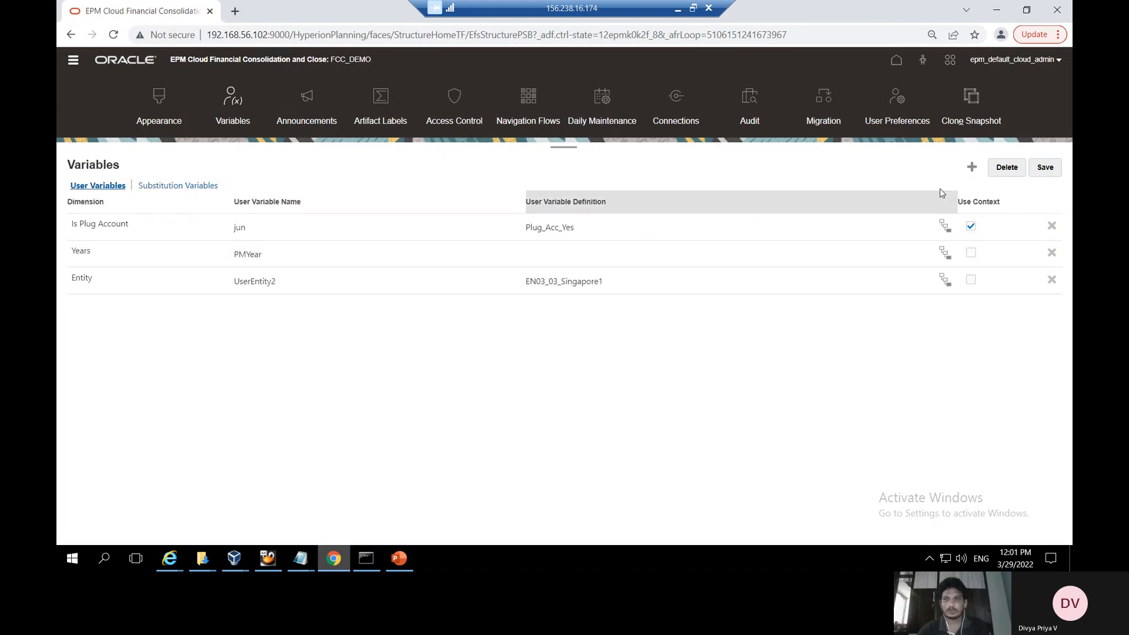
Add a fourth user variable row for the Entity dimension, named UserEntity
{"action": "left_click", "coordinate": [977, 169]}
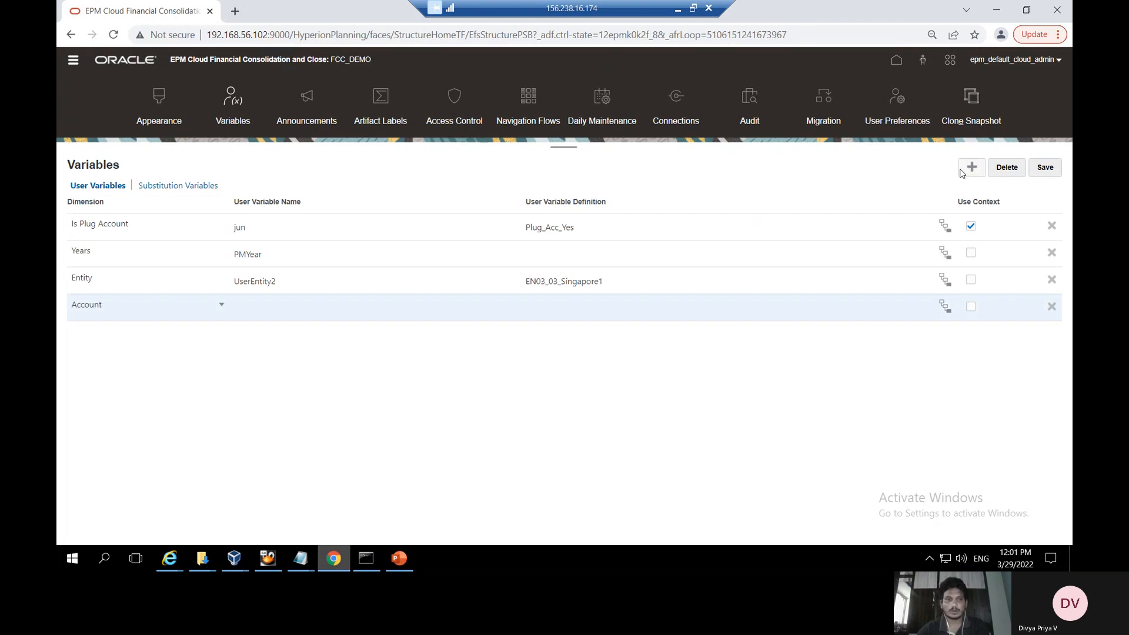
{"action": "left_click", "coordinate": [220, 305]}
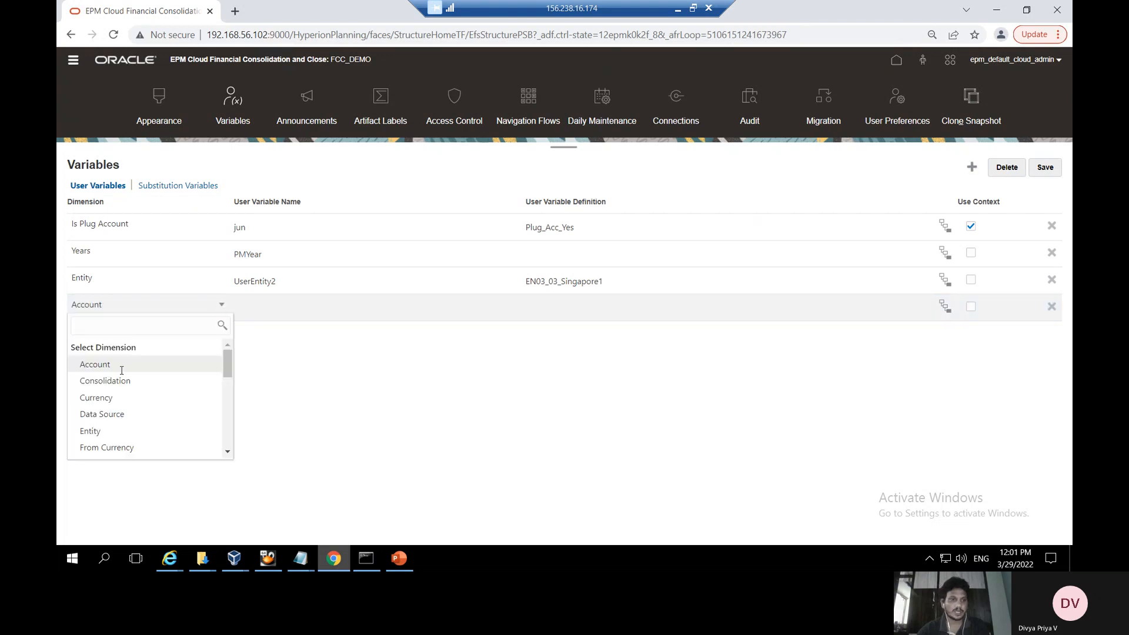
{"action": "left_click", "coordinate": [95, 432]}
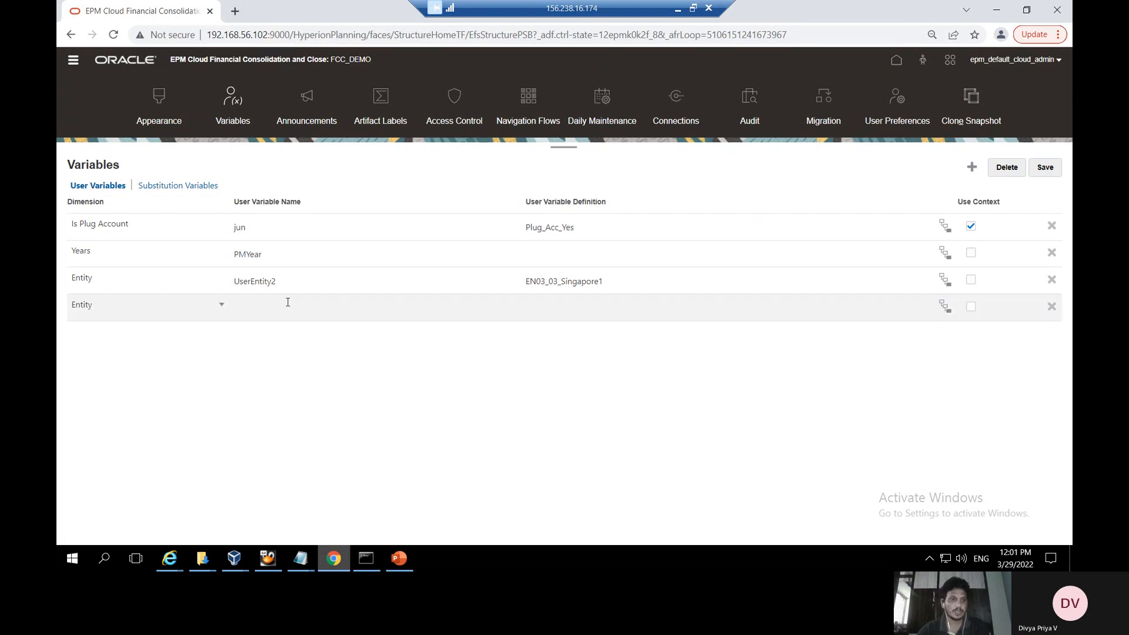
{"action": "left_click", "coordinate": [256, 307]}
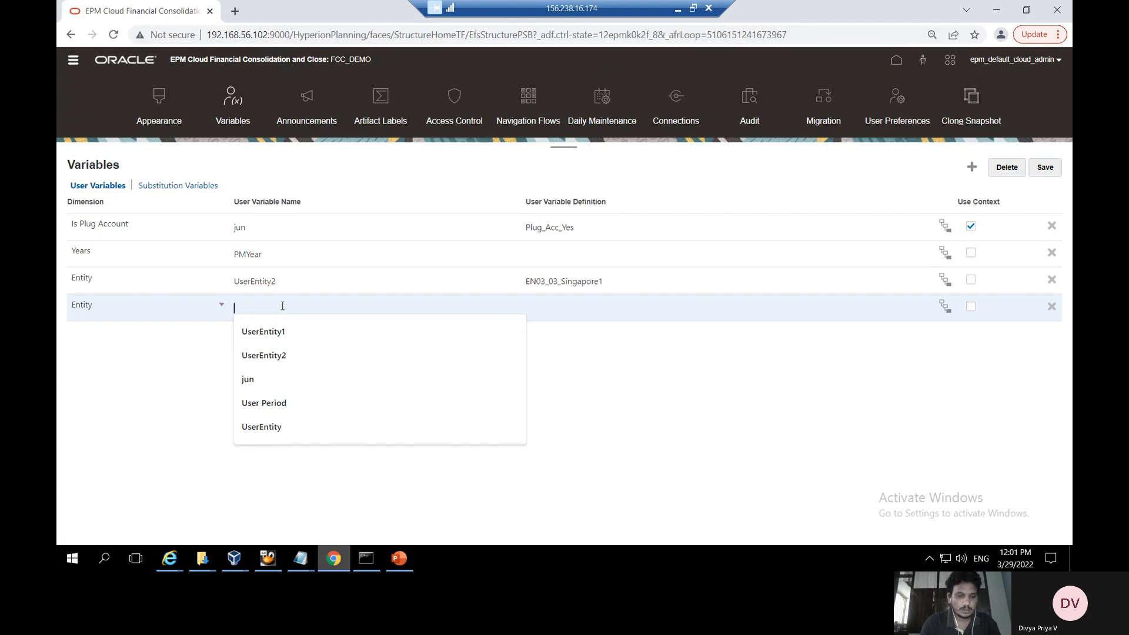
{"action": "type", "text": "Ures"}
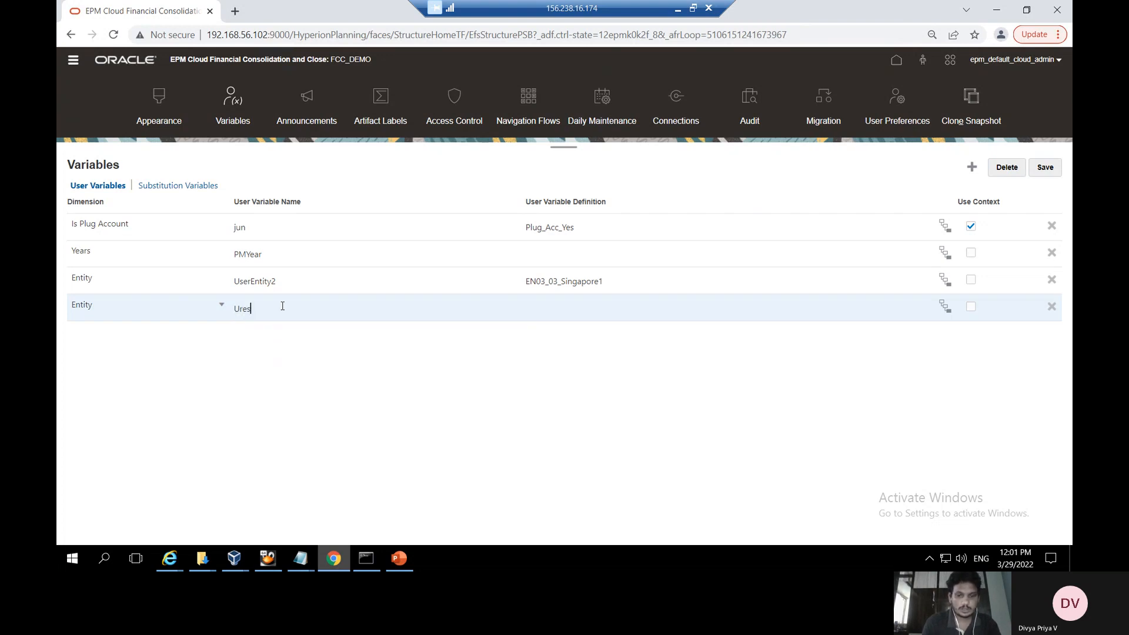
{"action": "key", "text": "BackSpace"}
{"action": "key", "text": "BackSpace"}
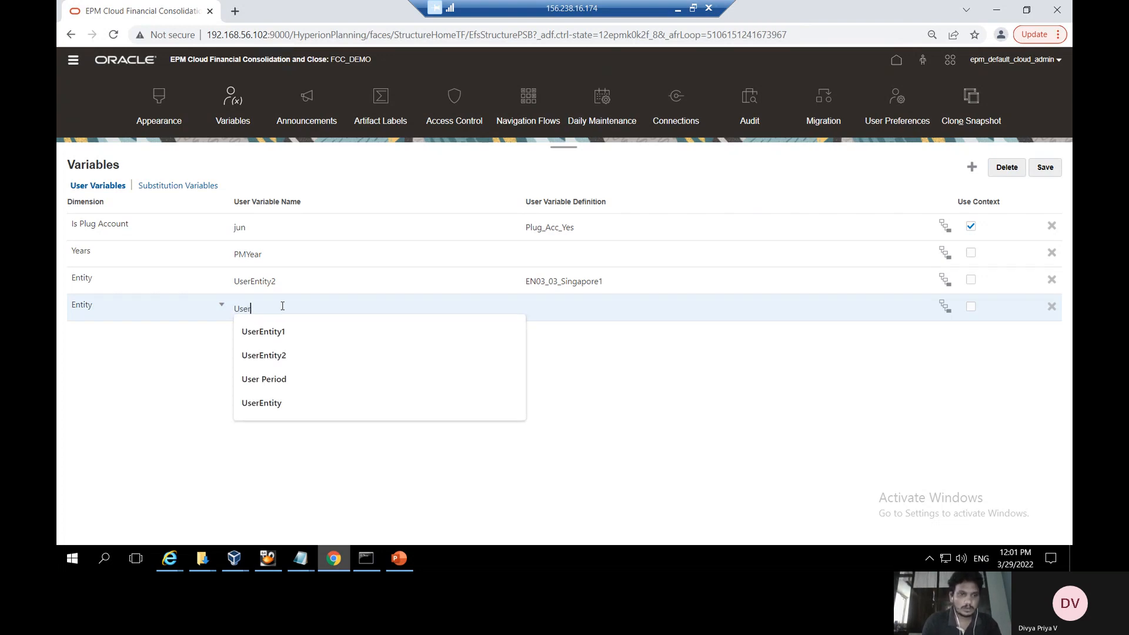
{"action": "type", "text": "serEntity"}
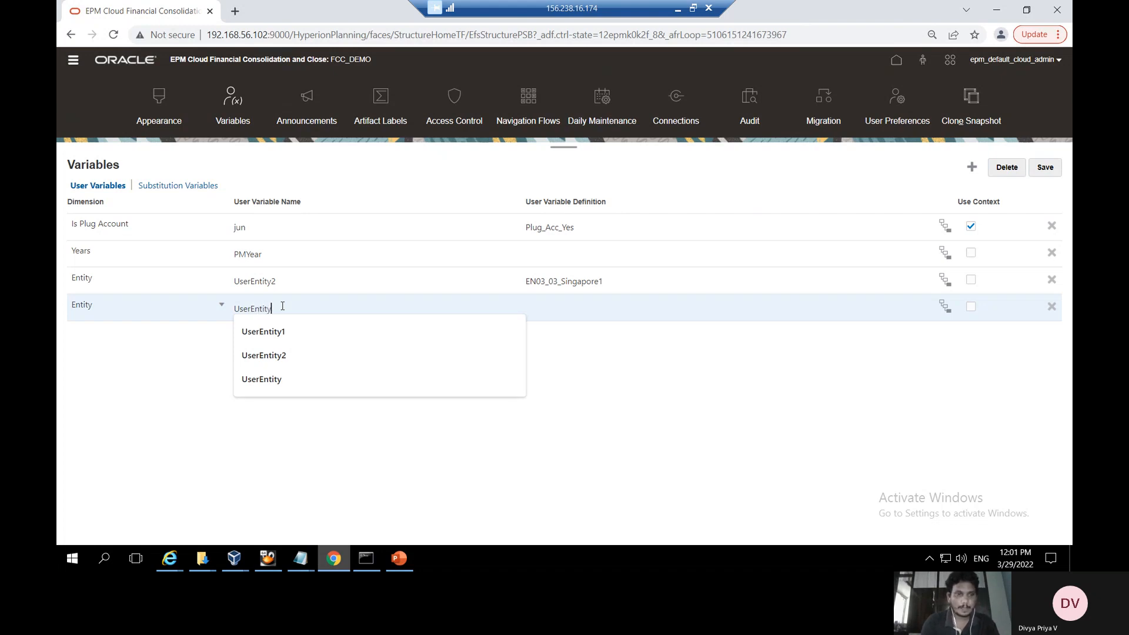
{"action": "left_click", "coordinate": [400, 418]}
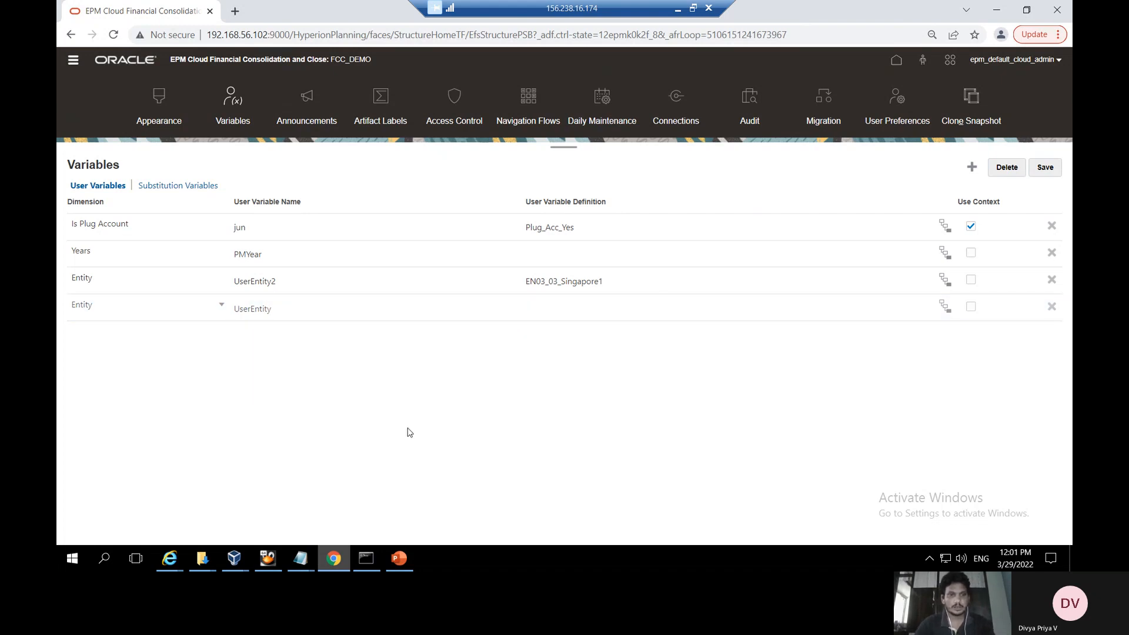
Select EN01_01_France and EN01_02_UK under Total Geography > Segments as UserEntity's members
{"action": "left_click", "coordinate": [945, 306]}
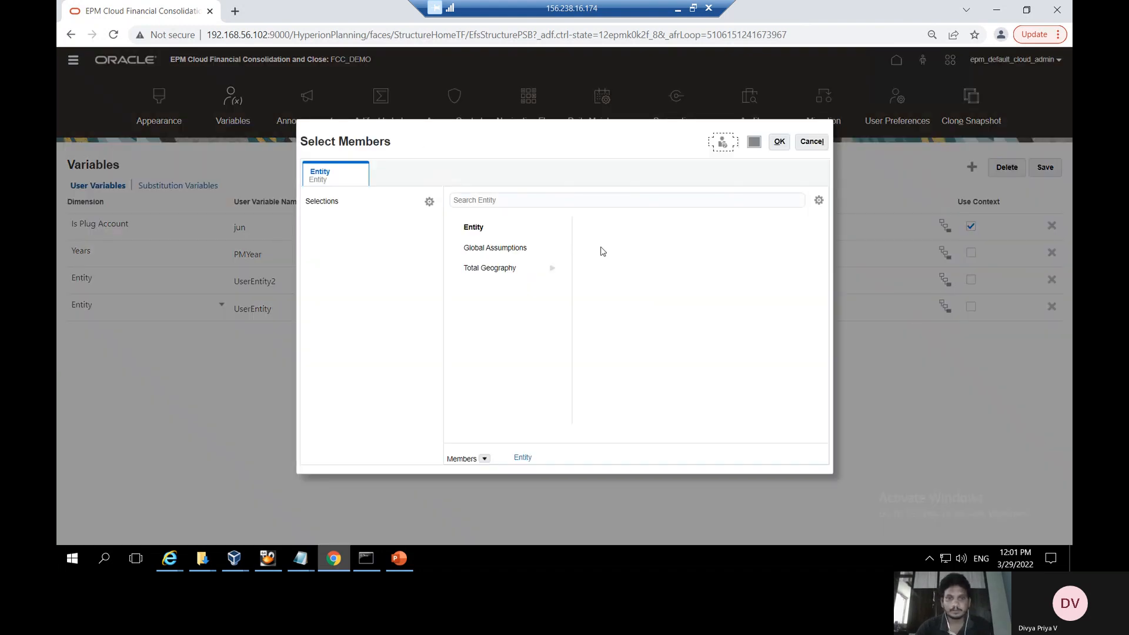
{"action": "left_click", "coordinate": [551, 268]}
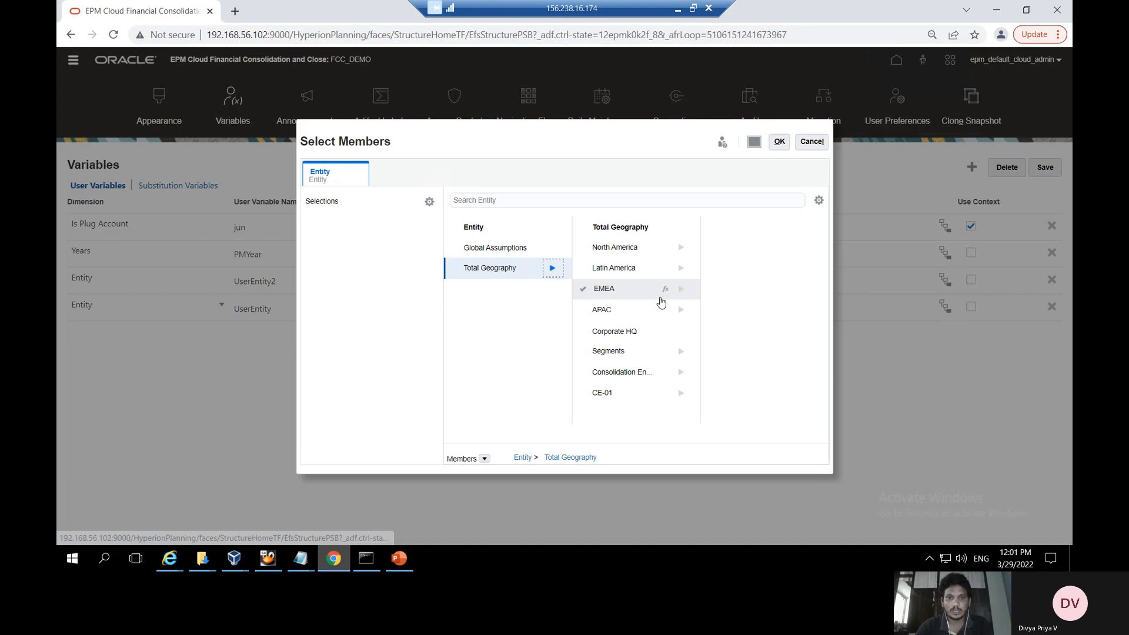
{"action": "left_click", "coordinate": [682, 351]}
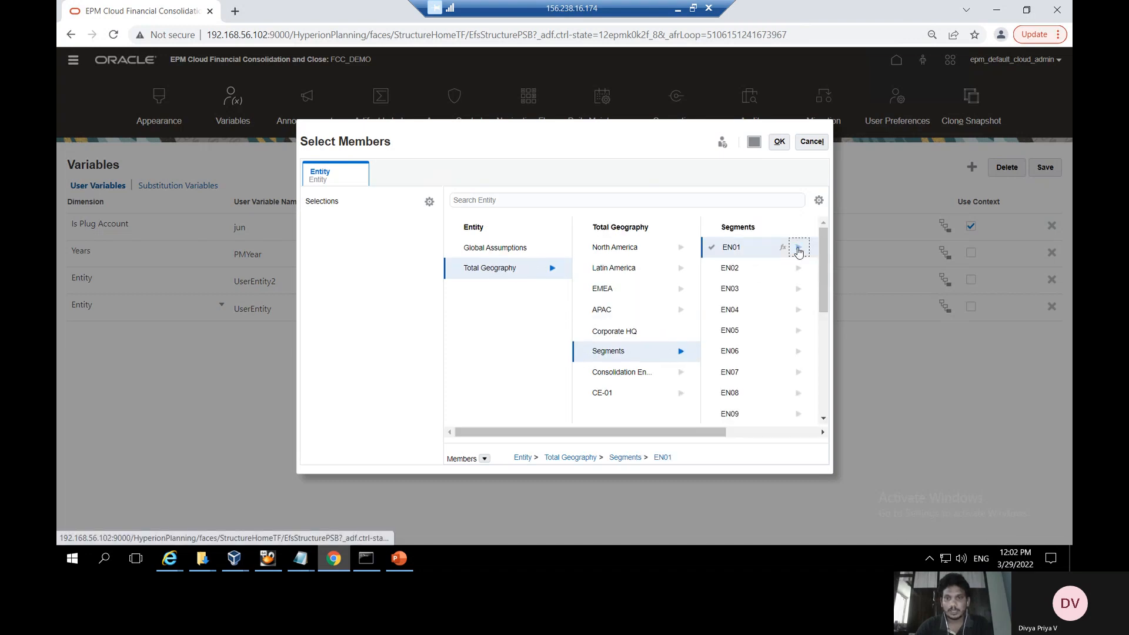
{"action": "left_click", "coordinate": [711, 248]}
{"action": "left_click", "coordinate": [580, 268]}
{"action": "left_click", "coordinate": [777, 144]}
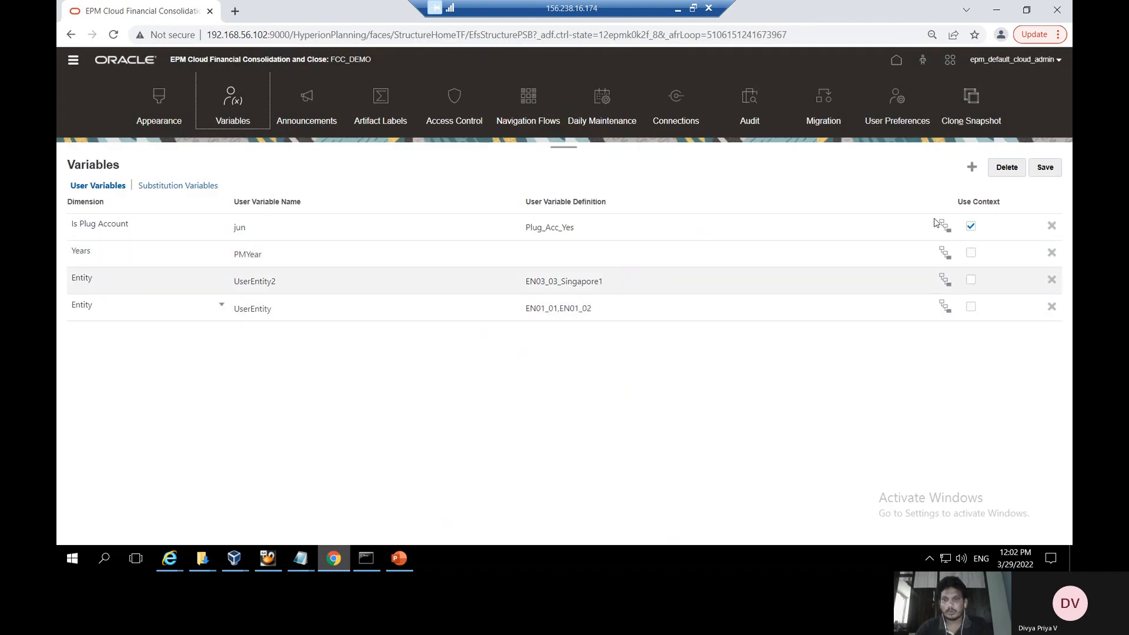
Save the UserEntity variable and go to the User Preferences user variables page
{"action": "left_click", "coordinate": [1043, 169]}
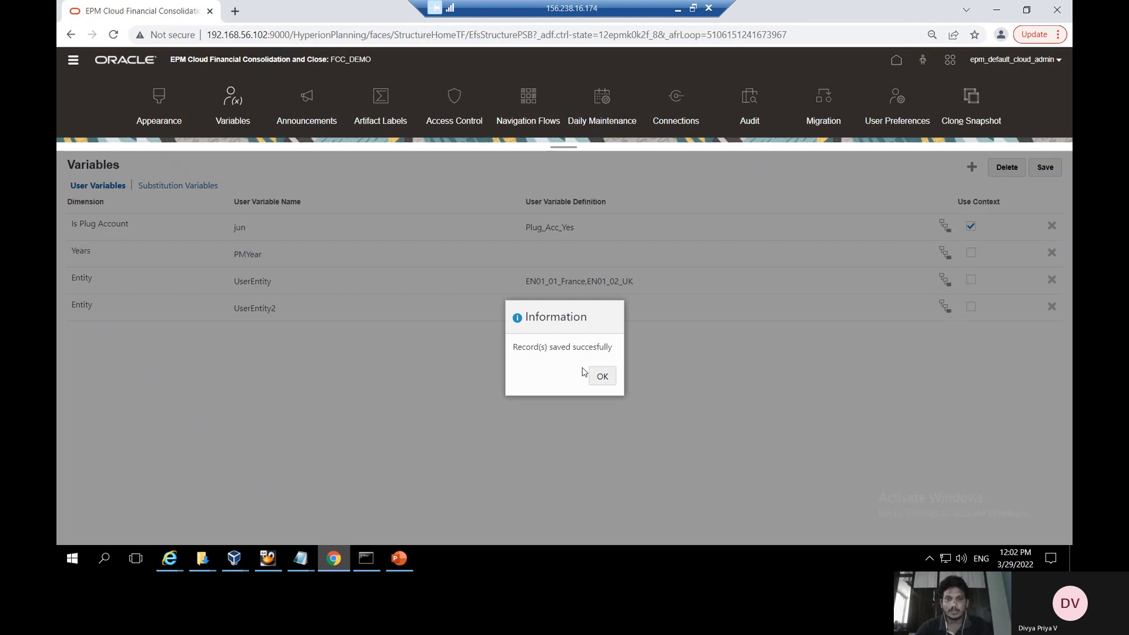
{"action": "left_click", "coordinate": [603, 378]}
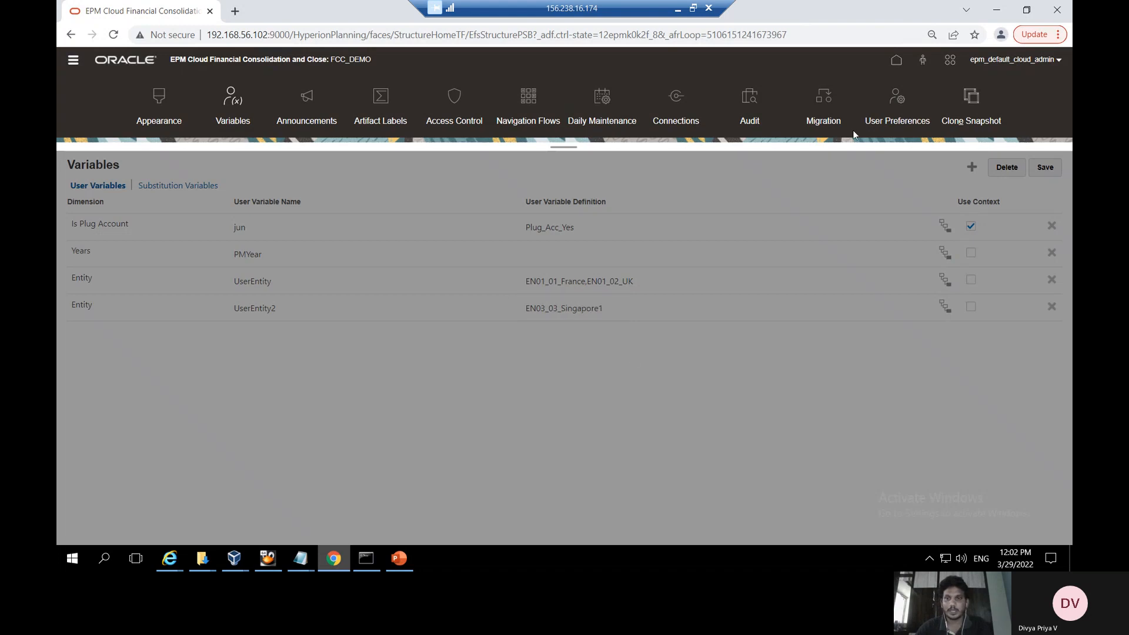
{"action": "left_click", "coordinate": [898, 116]}
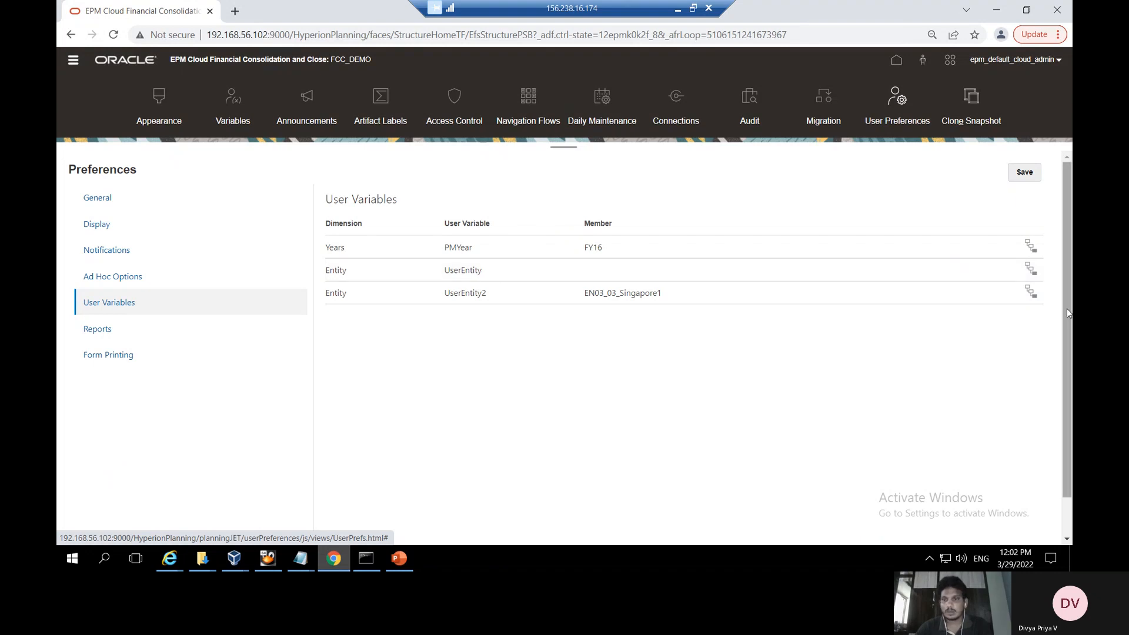
Pick EN01_01_France from Total Geography > Segments > EN01 as the UserEntity preference
{"action": "left_click", "coordinate": [1031, 268]}
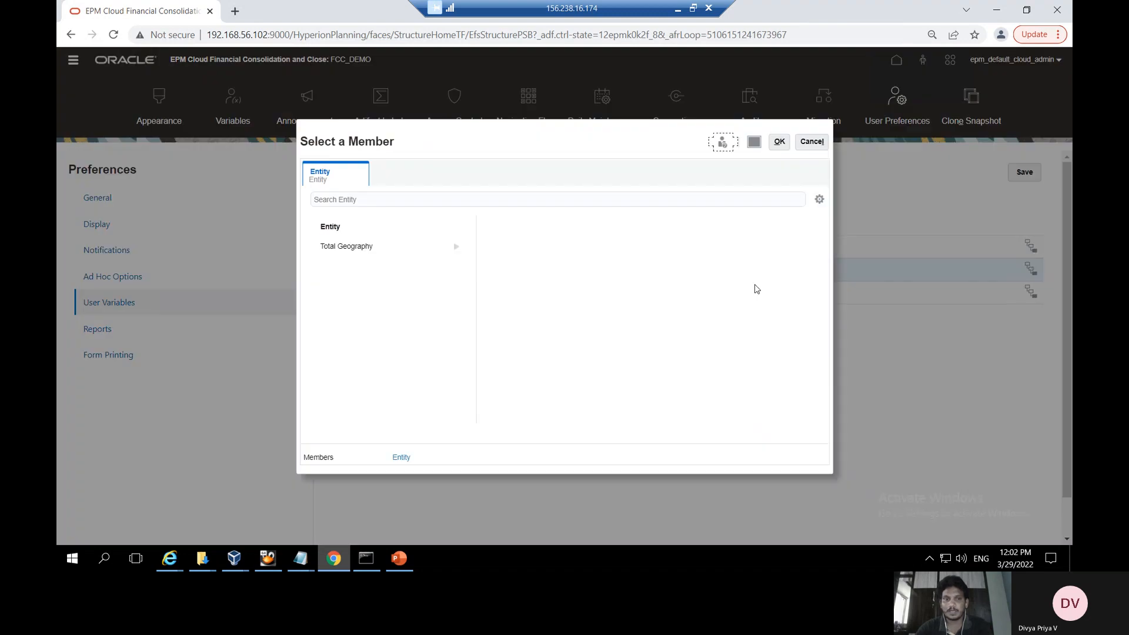
{"action": "left_click", "coordinate": [456, 247]}
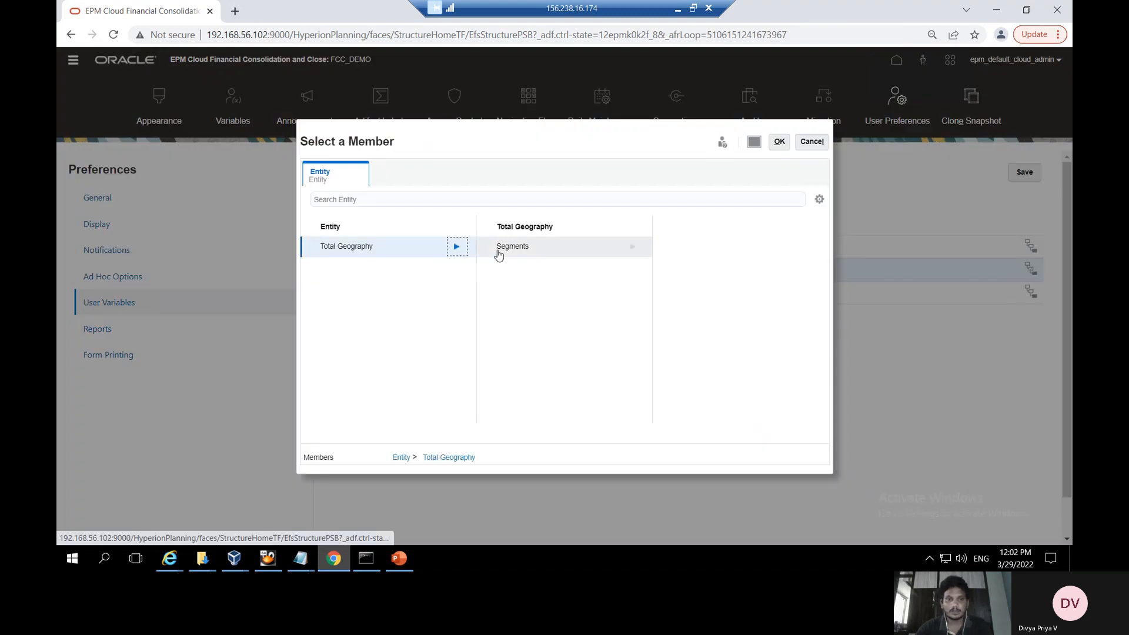
{"action": "left_click", "coordinate": [632, 247]}
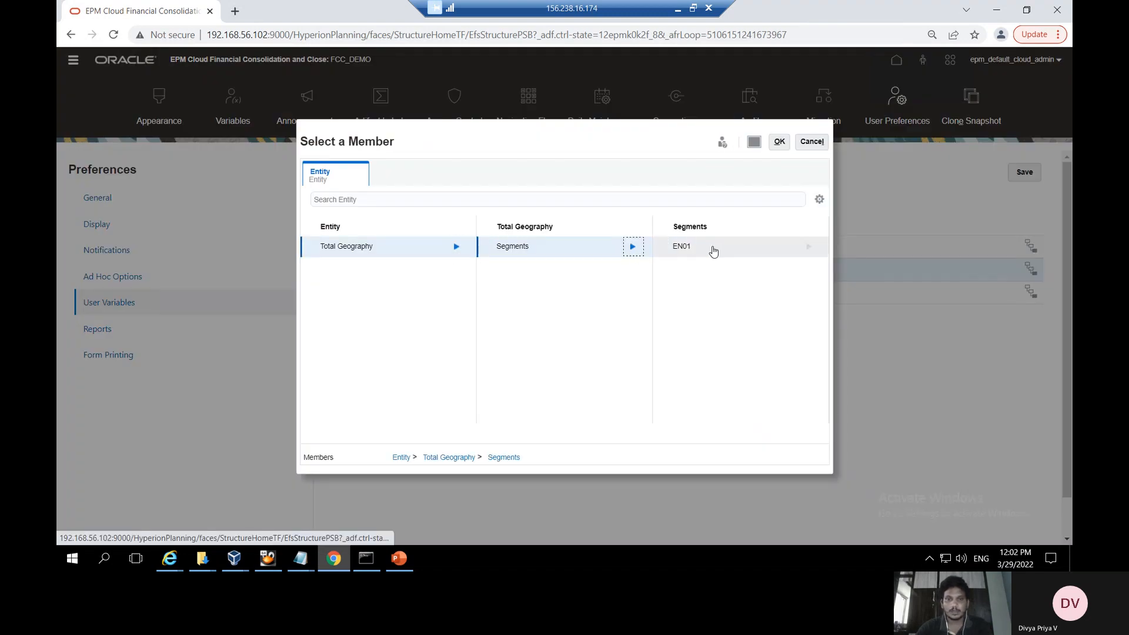
{"action": "left_click", "coordinate": [809, 247]}
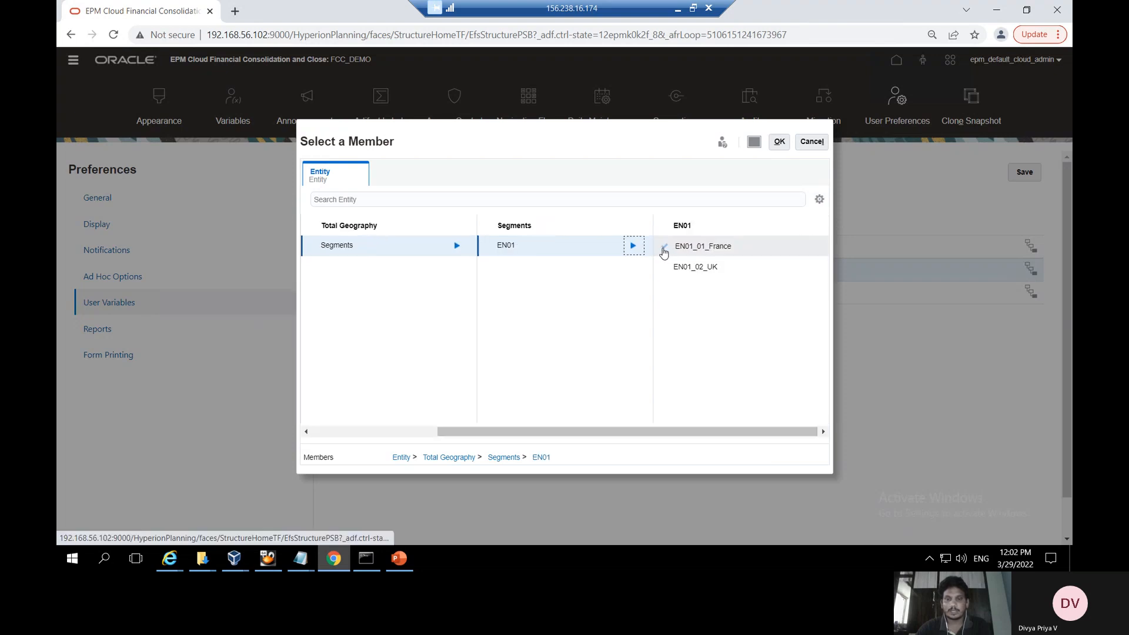
{"action": "left_click", "coordinate": [663, 248]}
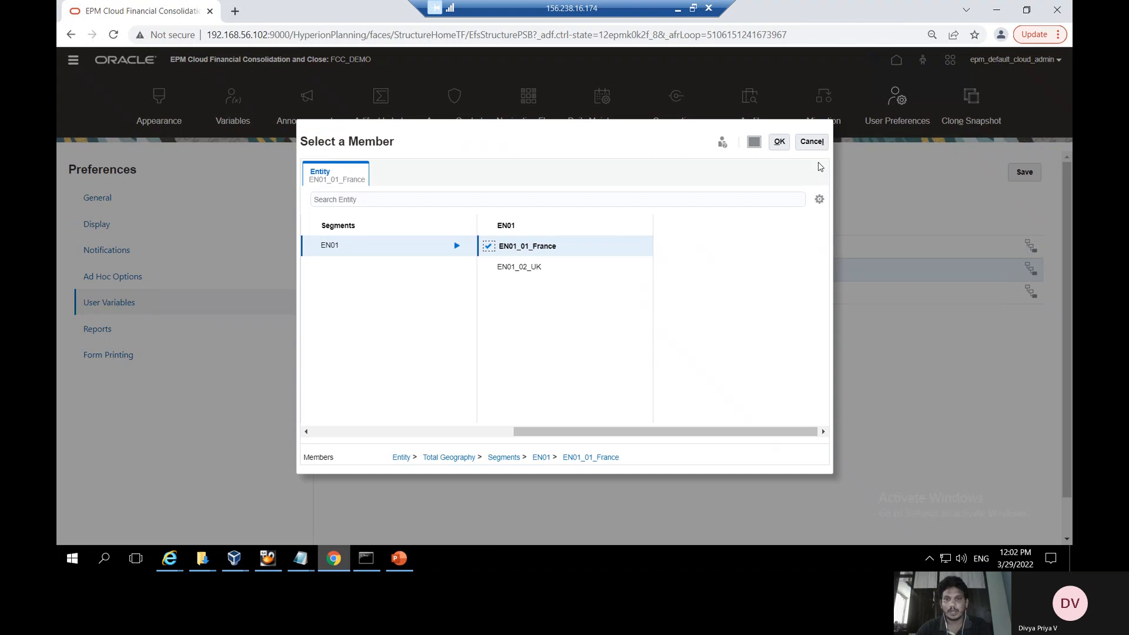
{"action": "left_click", "coordinate": [779, 141]}
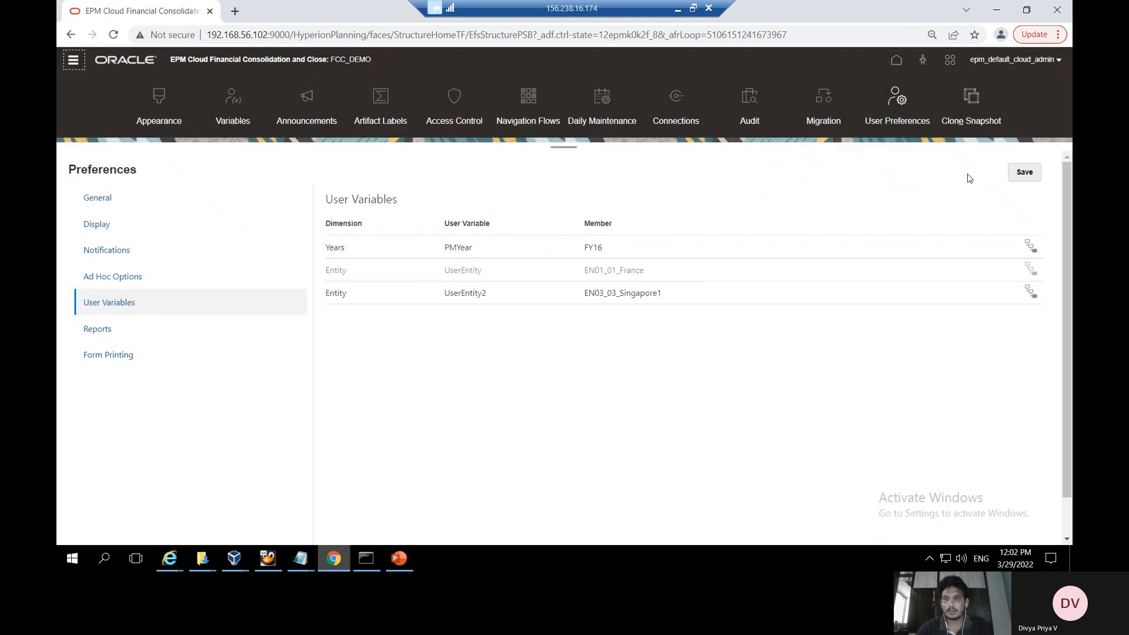
Save the user preferences, then show PowerPoint slide 4, 'Usage of user variables in data forms'
{"action": "left_click", "coordinate": [1037, 177]}
{"action": "left_click", "coordinate": [1024, 176]}
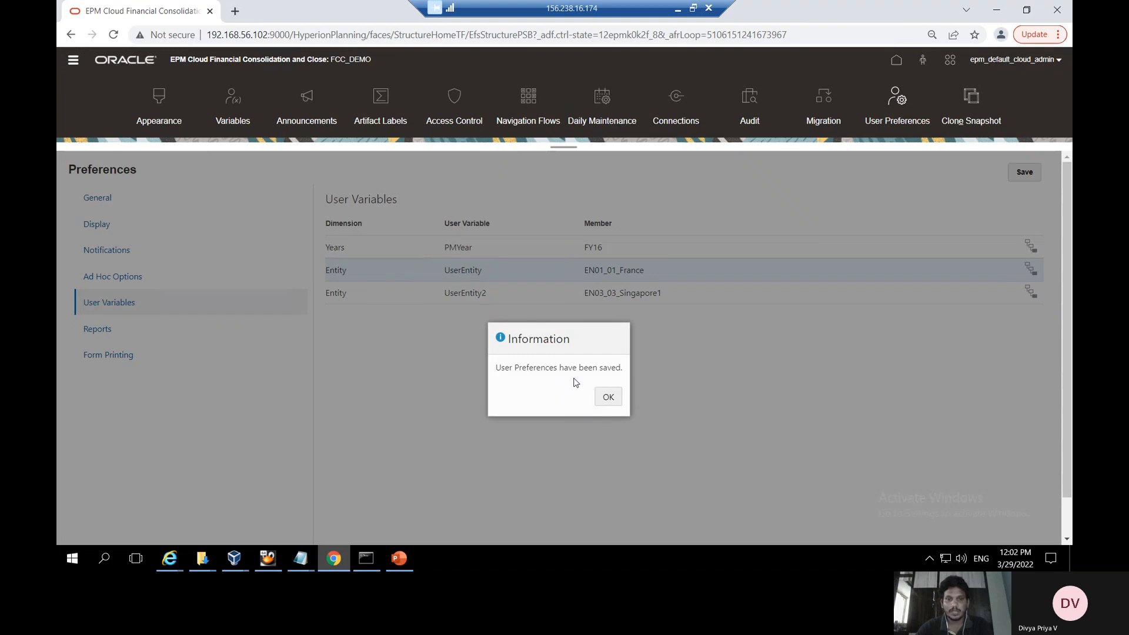
{"action": "left_click", "coordinate": [607, 397]}
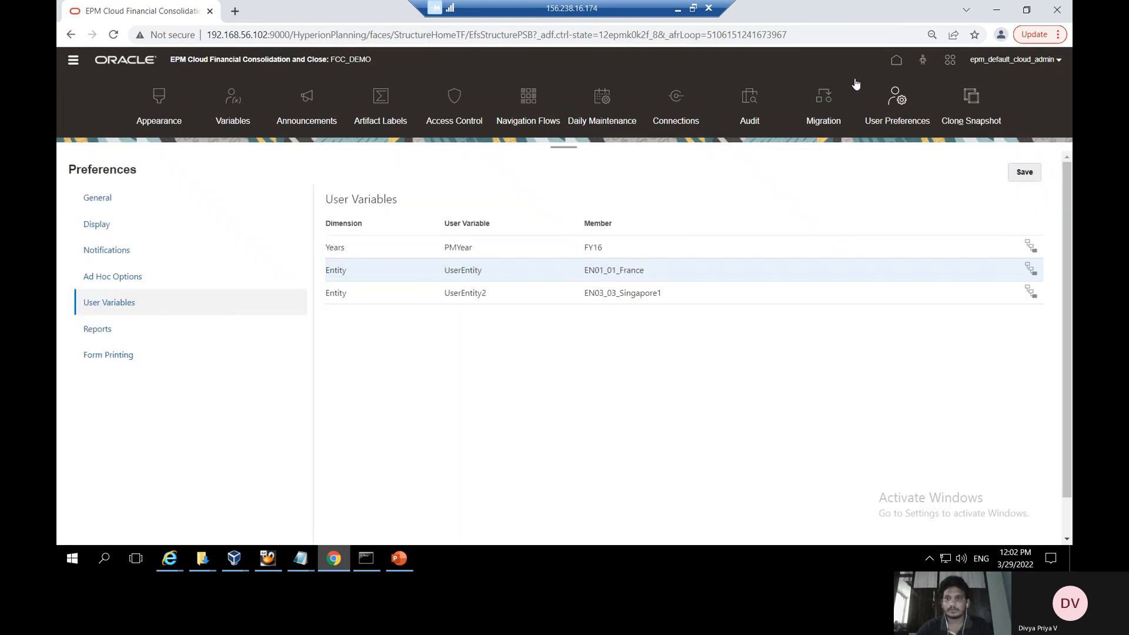
{"action": "left_click", "coordinate": [402, 564]}
{"action": "left_click", "coordinate": [149, 422]}
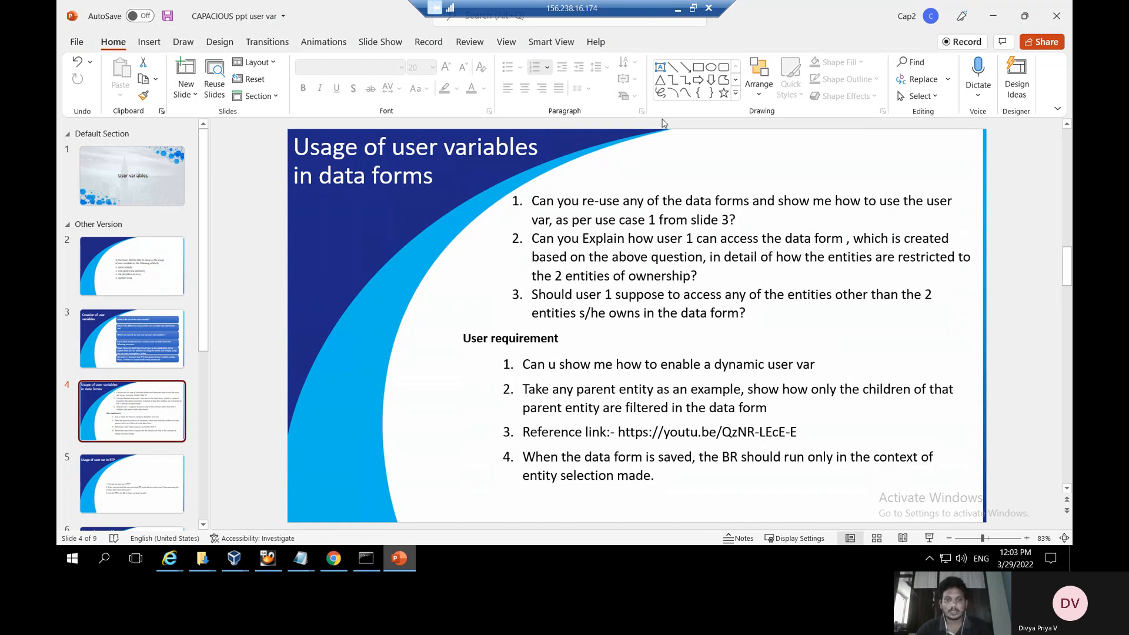
Back in EPM, open User Variable Form Demo for editing on its Layout tab
{"action": "left_click", "coordinate": [333, 559]}
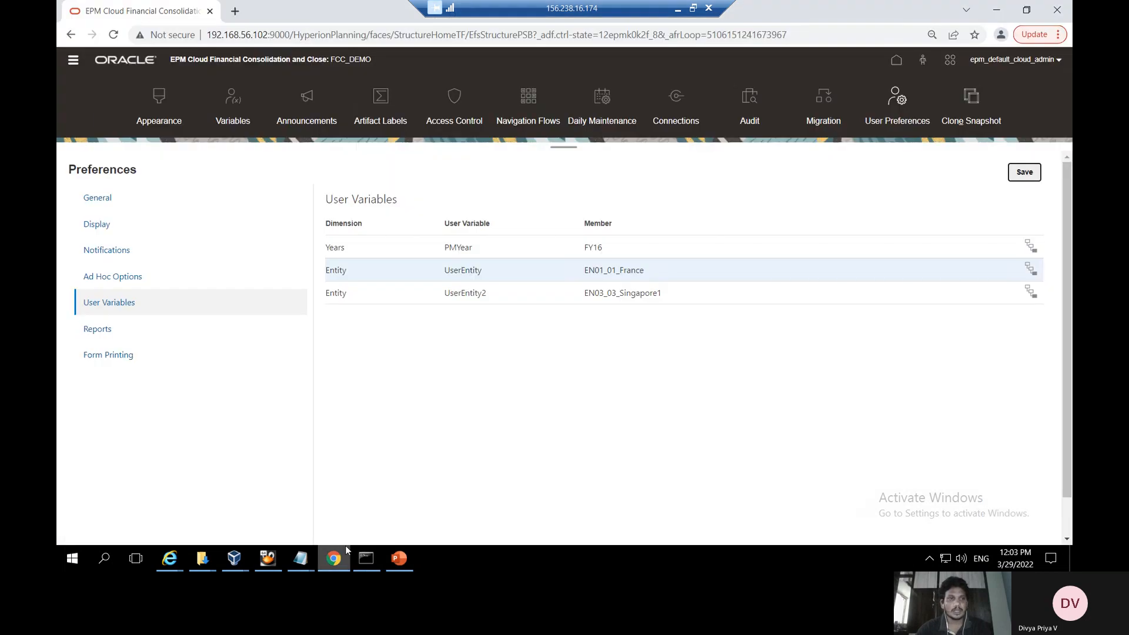
{"action": "left_click", "coordinate": [71, 62]}
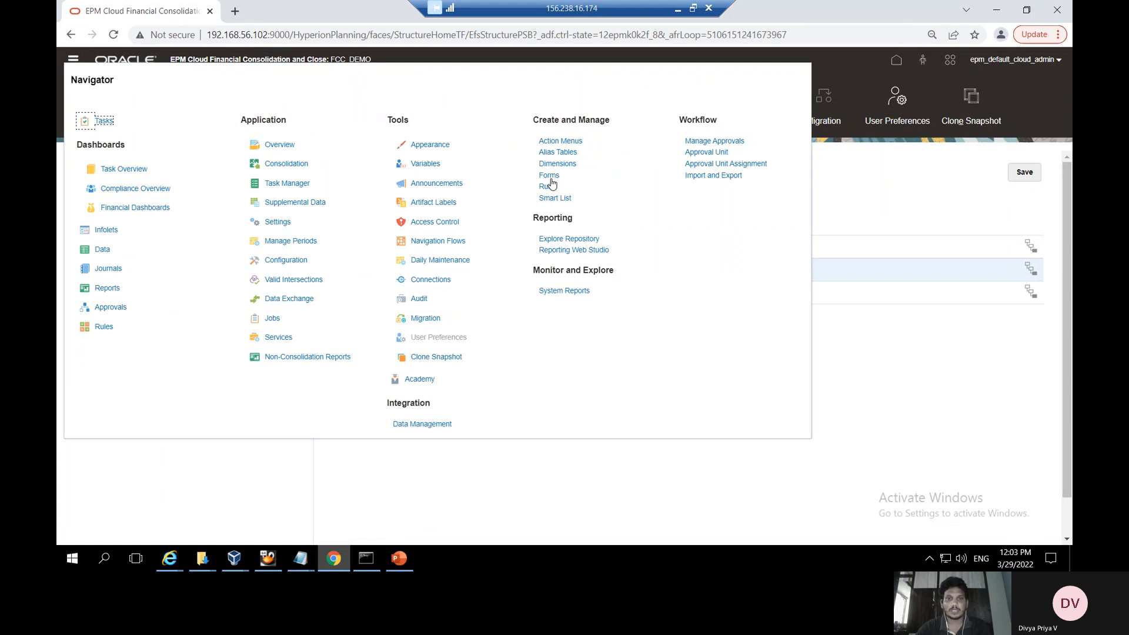
{"action": "left_click", "coordinate": [550, 178]}
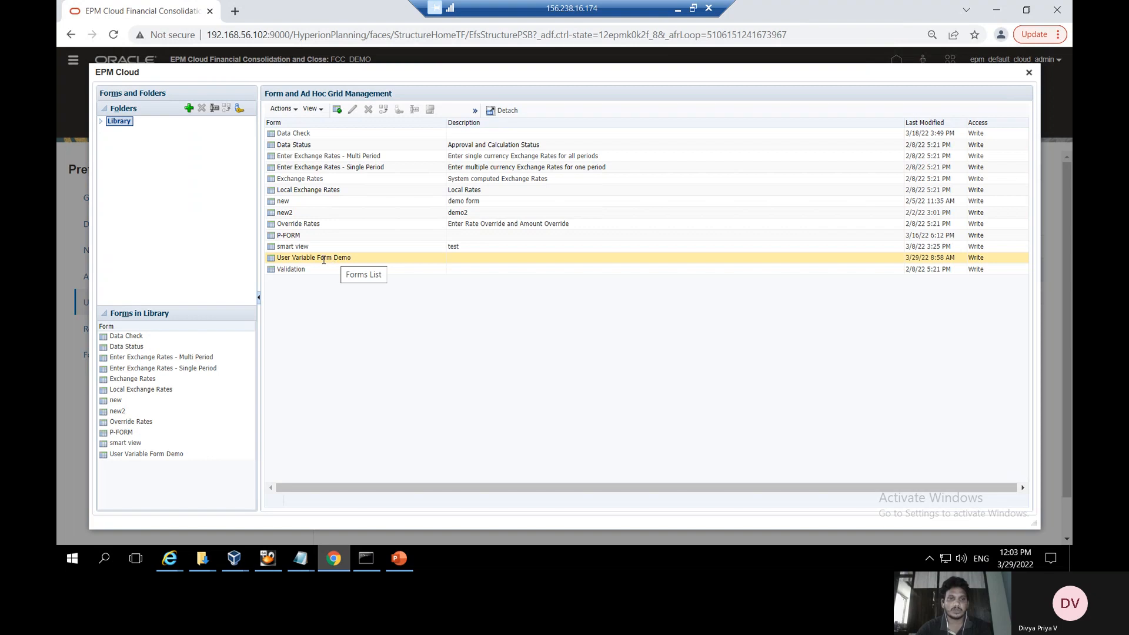
{"action": "left_click", "coordinate": [323, 259]}
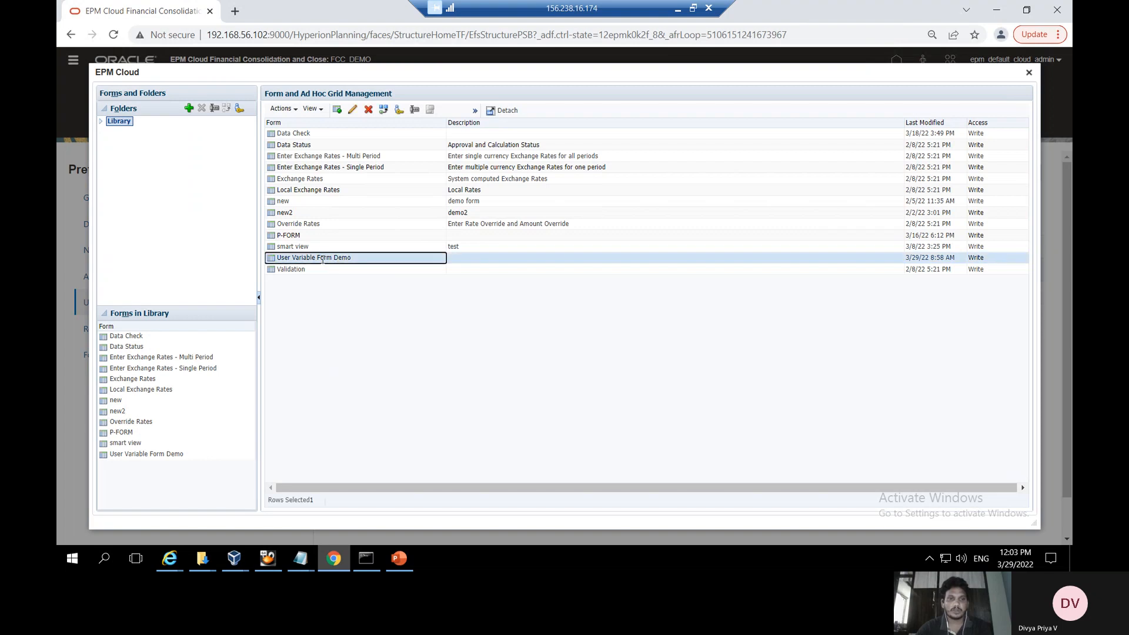
{"action": "left_click", "coordinate": [352, 115]}
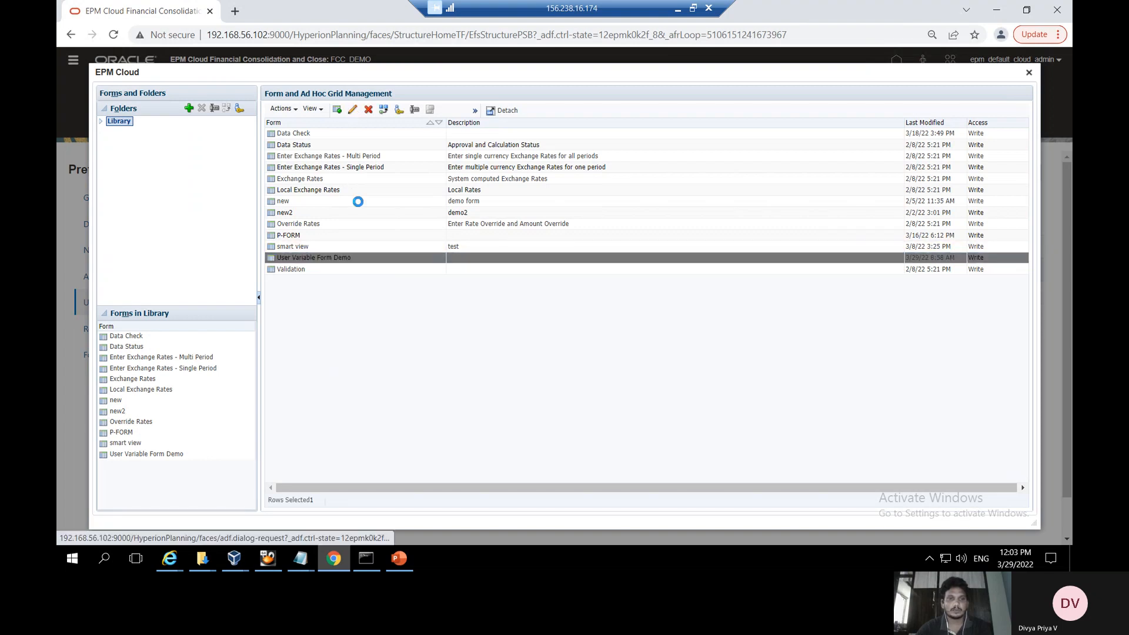
{"action": "left_click", "coordinate": [323, 126]}
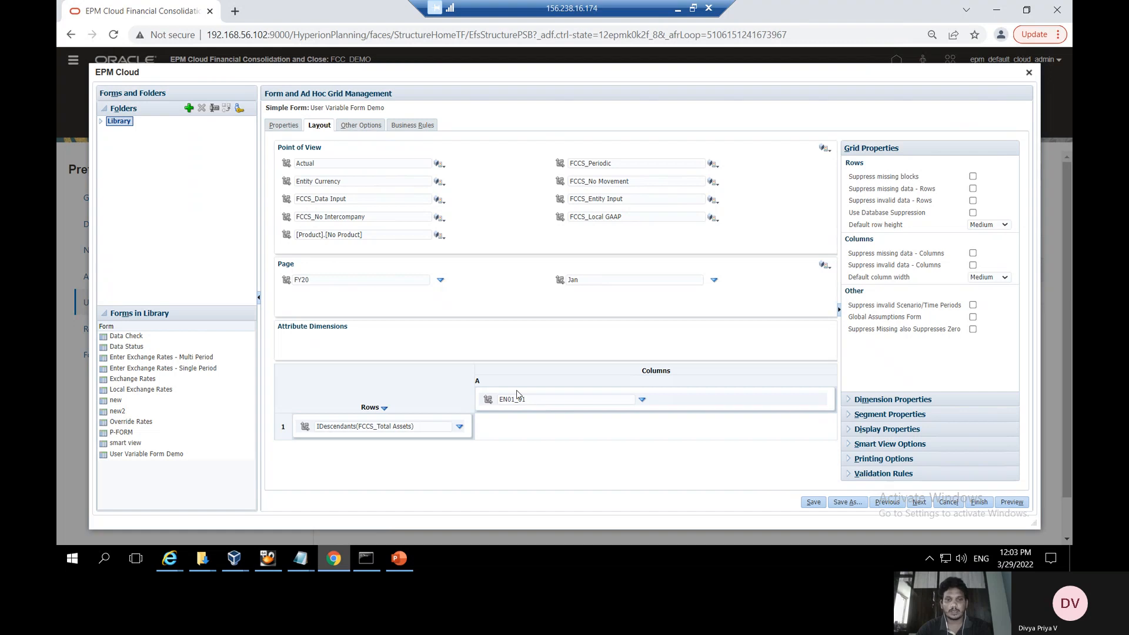
Add the &UserEntity user variable to the EN01_01 column's member selection
{"action": "left_click", "coordinate": [642, 400]}
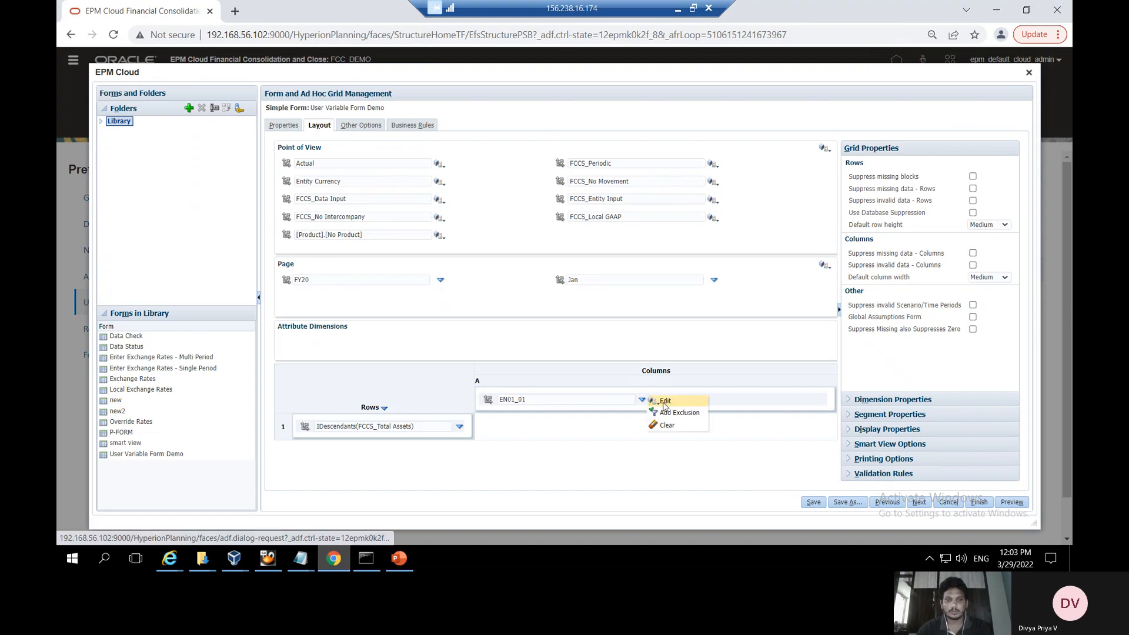
{"action": "left_click", "coordinate": [664, 403]}
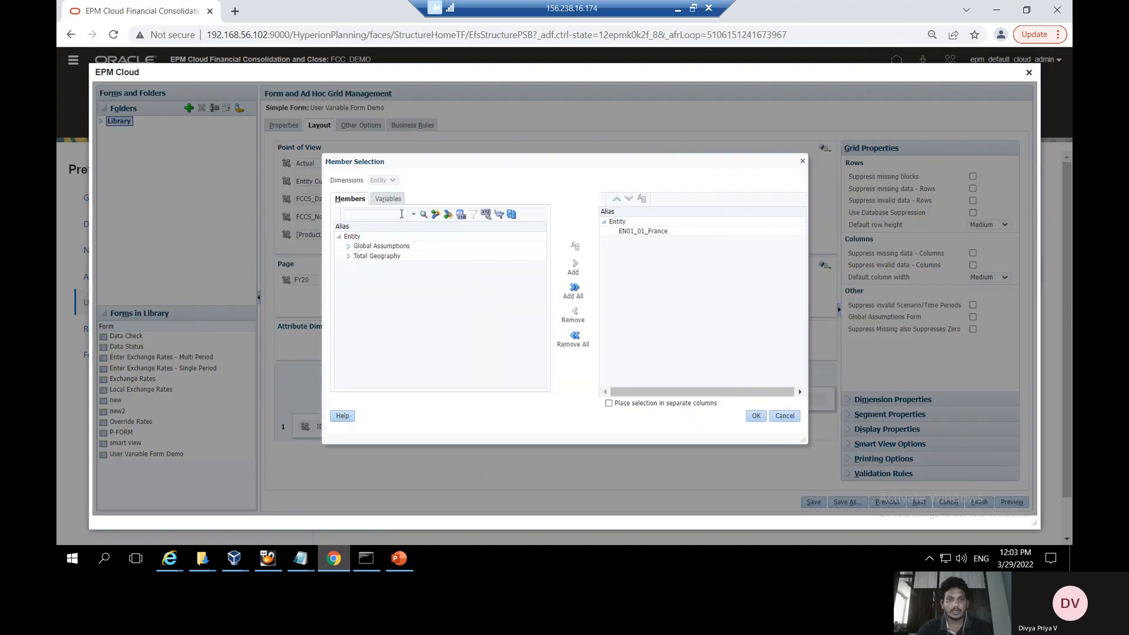
{"action": "left_click", "coordinate": [388, 200]}
{"action": "left_click", "coordinate": [362, 238]}
{"action": "left_click", "coordinate": [362, 246]}
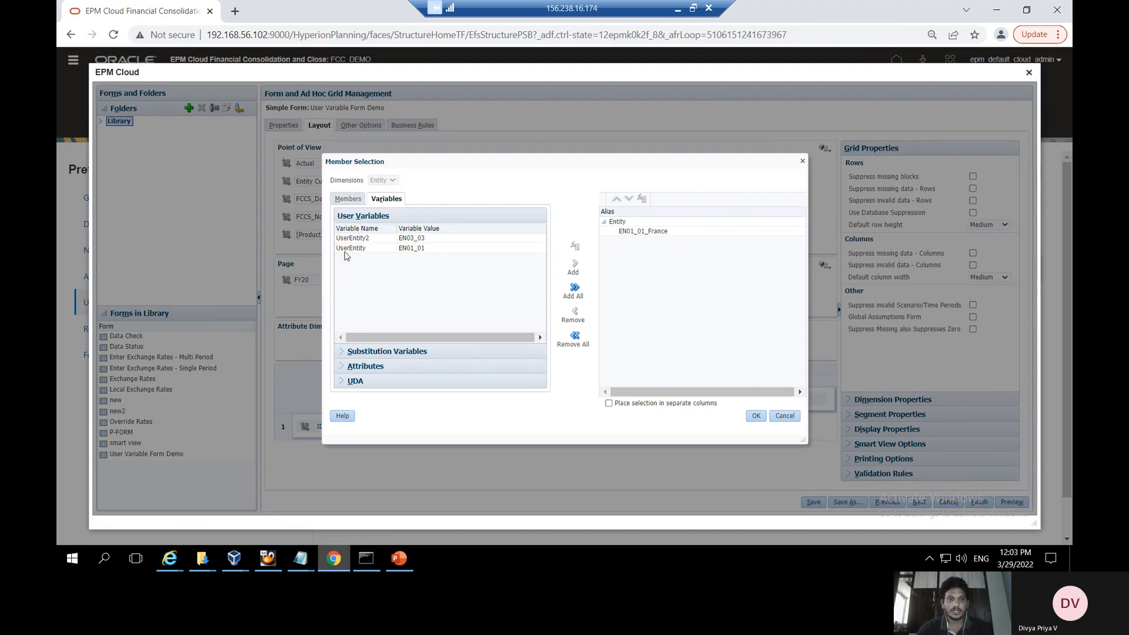
{"action": "left_click", "coordinate": [361, 250]}
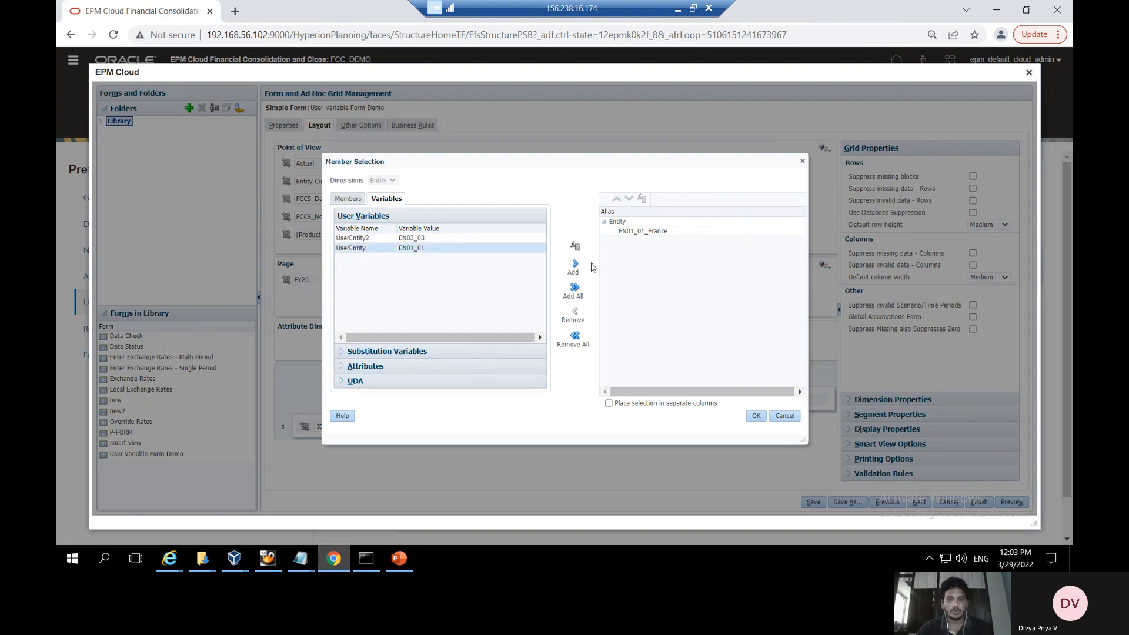
{"action": "left_click", "coordinate": [580, 273]}
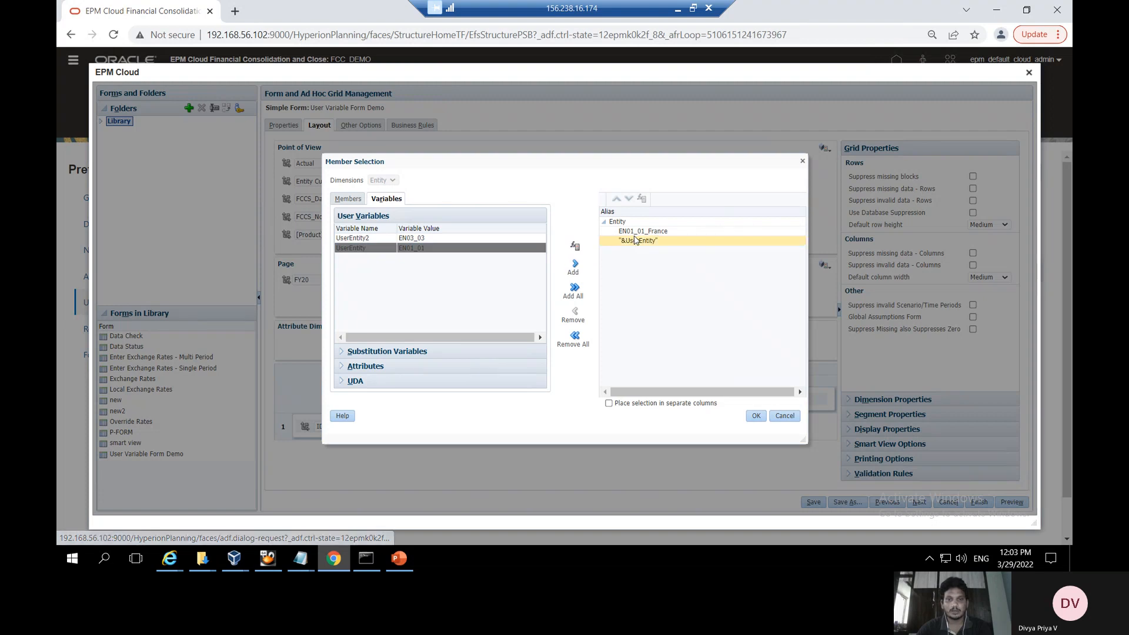
Remove EN01_01_France from the column selection, apply it, and save the form
{"action": "left_click", "coordinate": [636, 232]}
{"action": "left_click", "coordinate": [574, 313]}
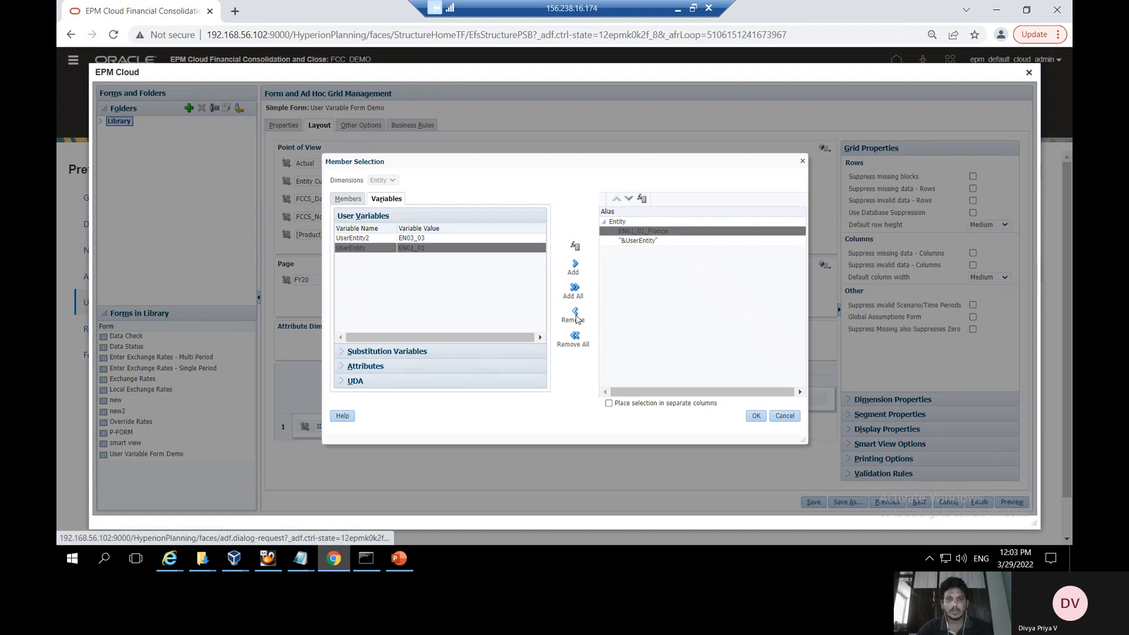
{"action": "left_click", "coordinate": [756, 417]}
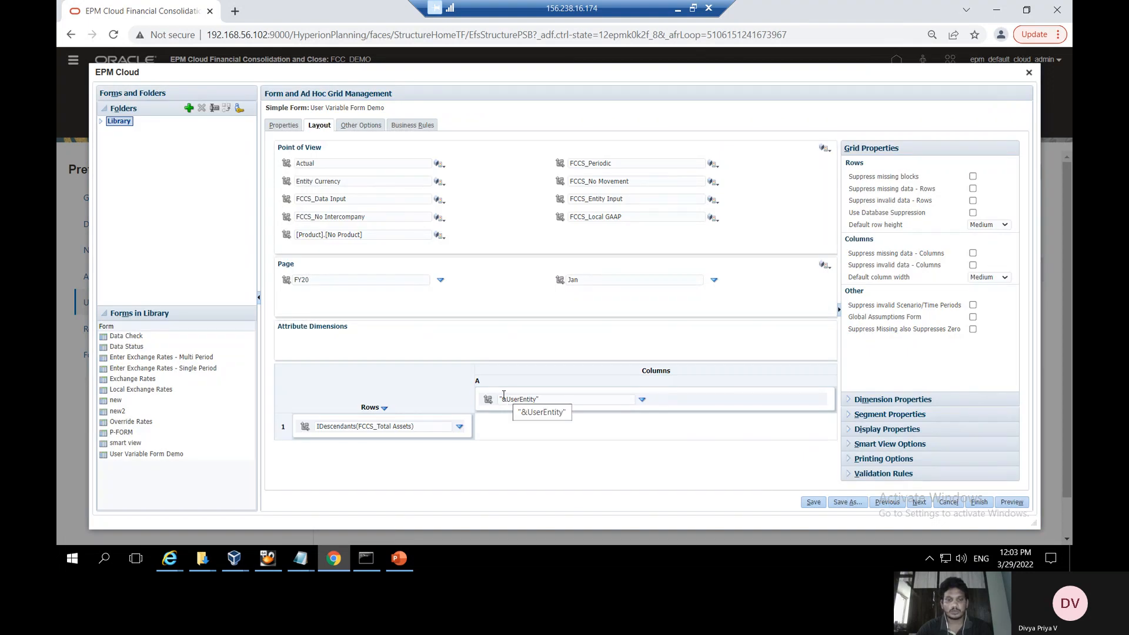
{"action": "left_click", "coordinate": [812, 504]}
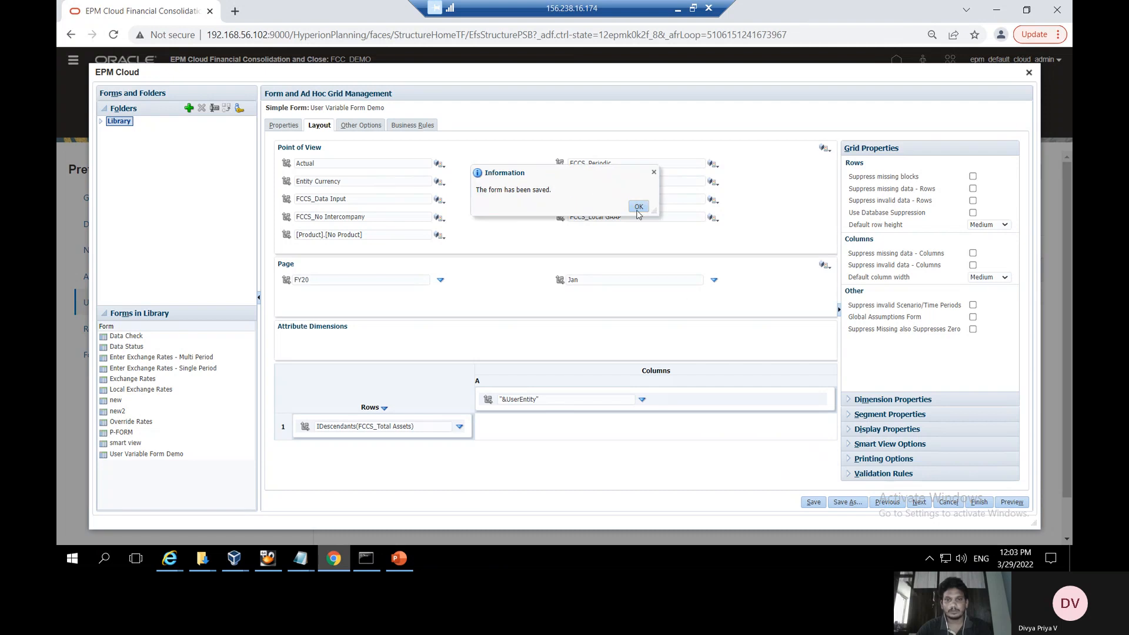
{"action": "left_click", "coordinate": [638, 210]}
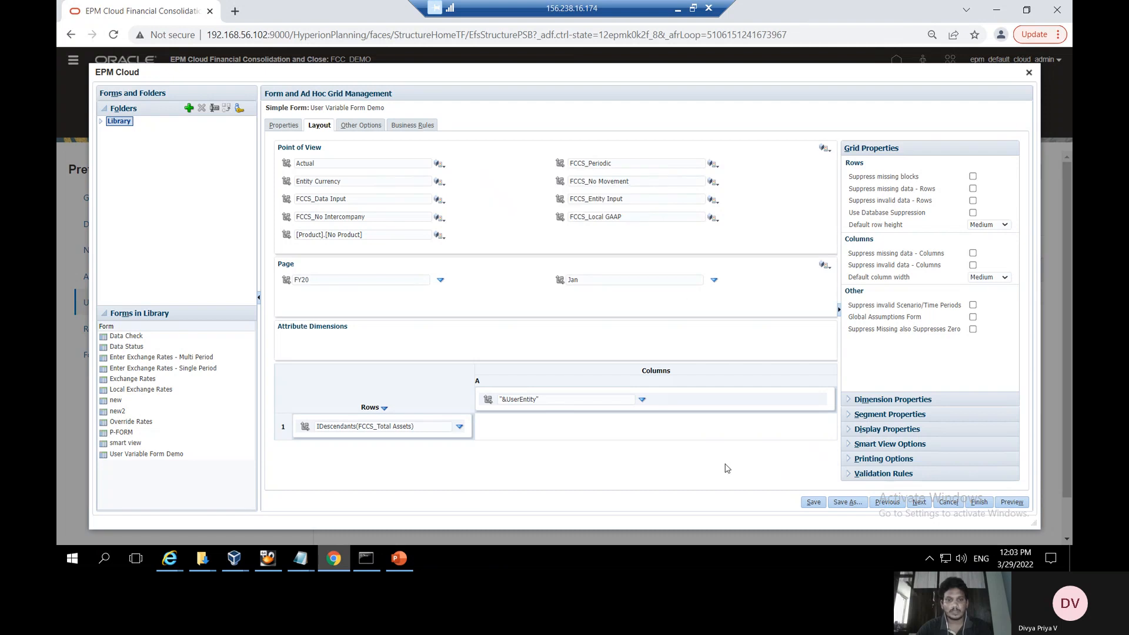
Review slide 4's user-variable requirements, then save User Variable Form Demo in EPM
{"action": "left_click", "coordinate": [399, 559]}
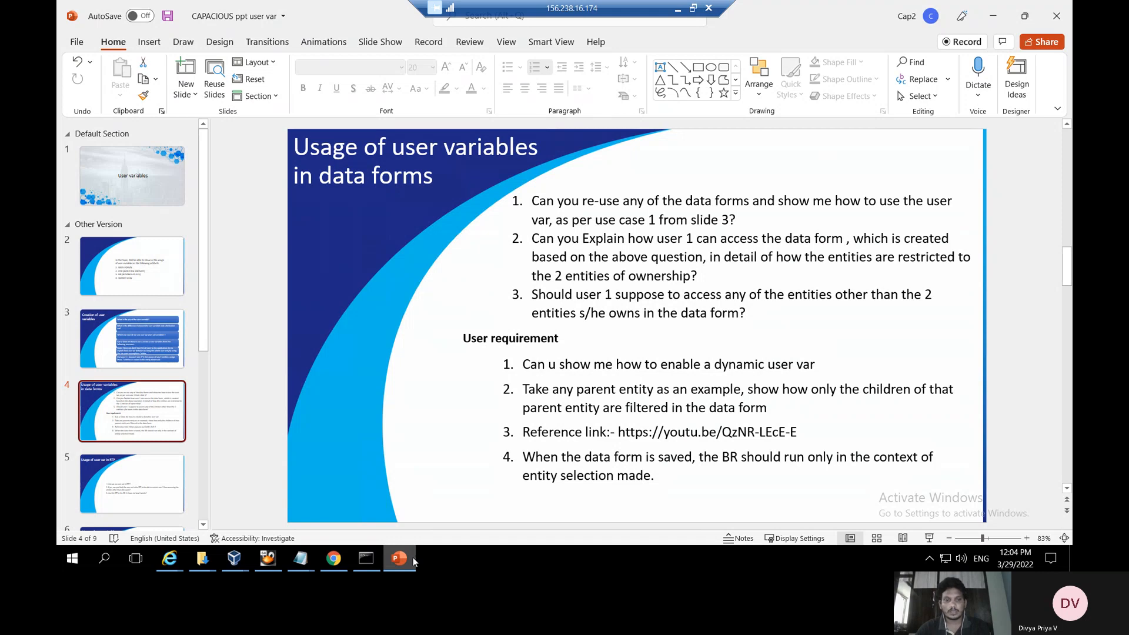
{"action": "left_click", "coordinate": [332, 559]}
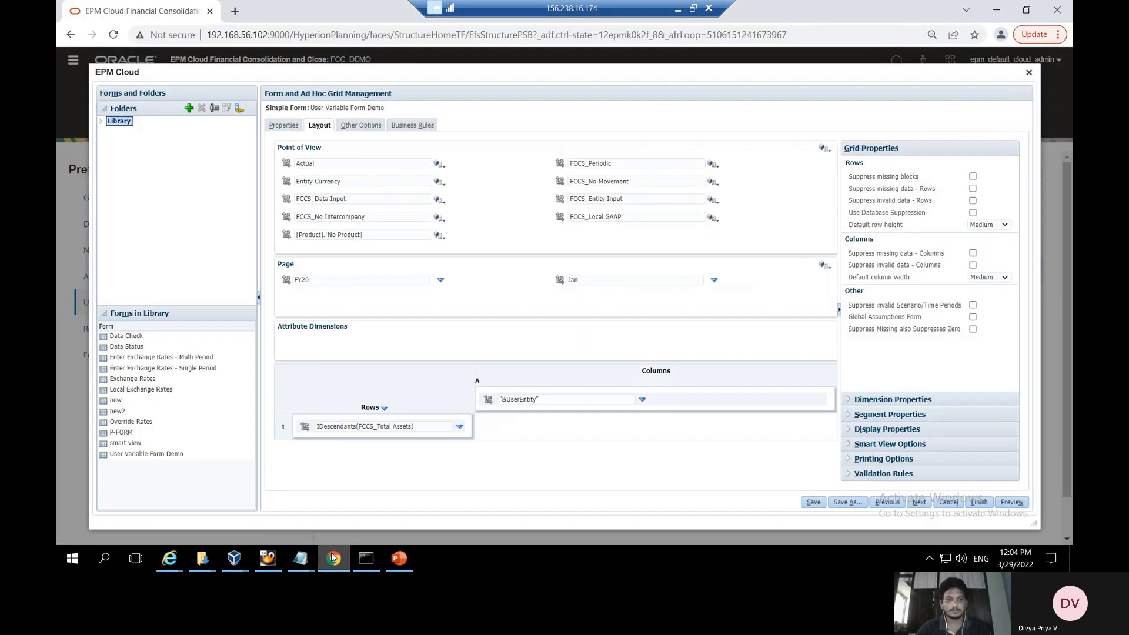
{"action": "left_click", "coordinate": [813, 502]}
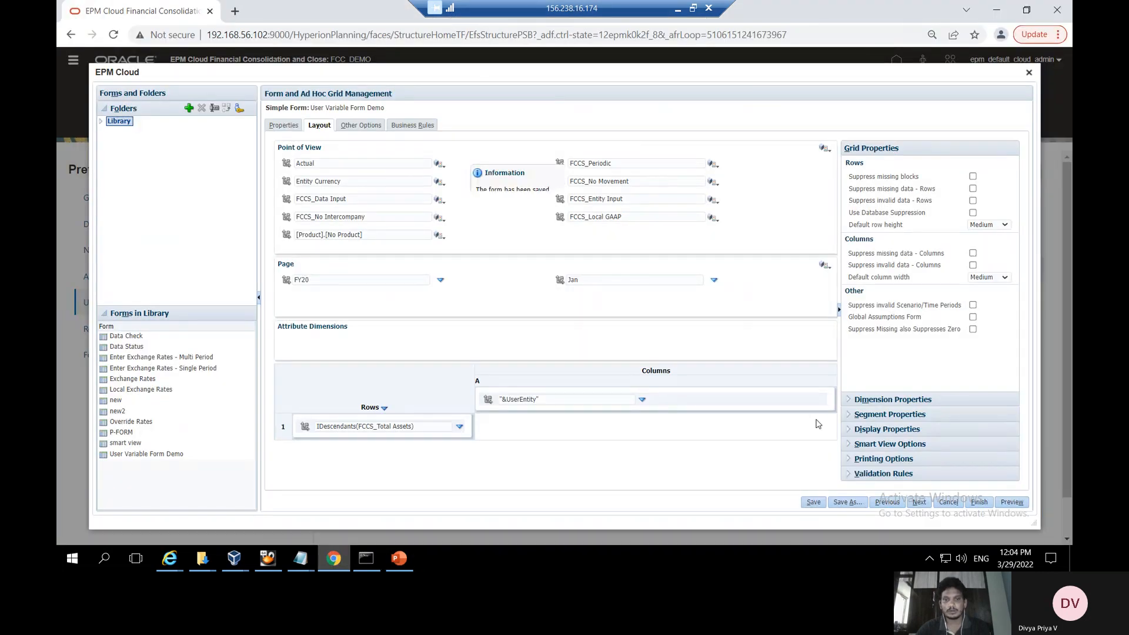
{"action": "left_click", "coordinate": [639, 207]}
{"action": "left_click", "coordinate": [1011, 501]}
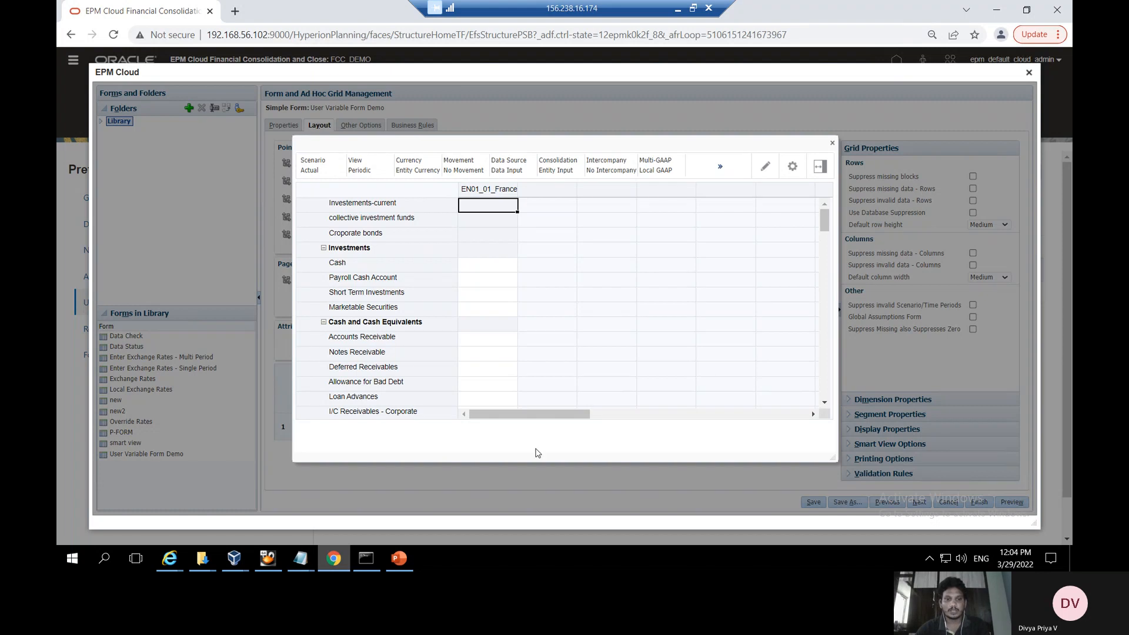
{"action": "left_click", "coordinate": [399, 557]}
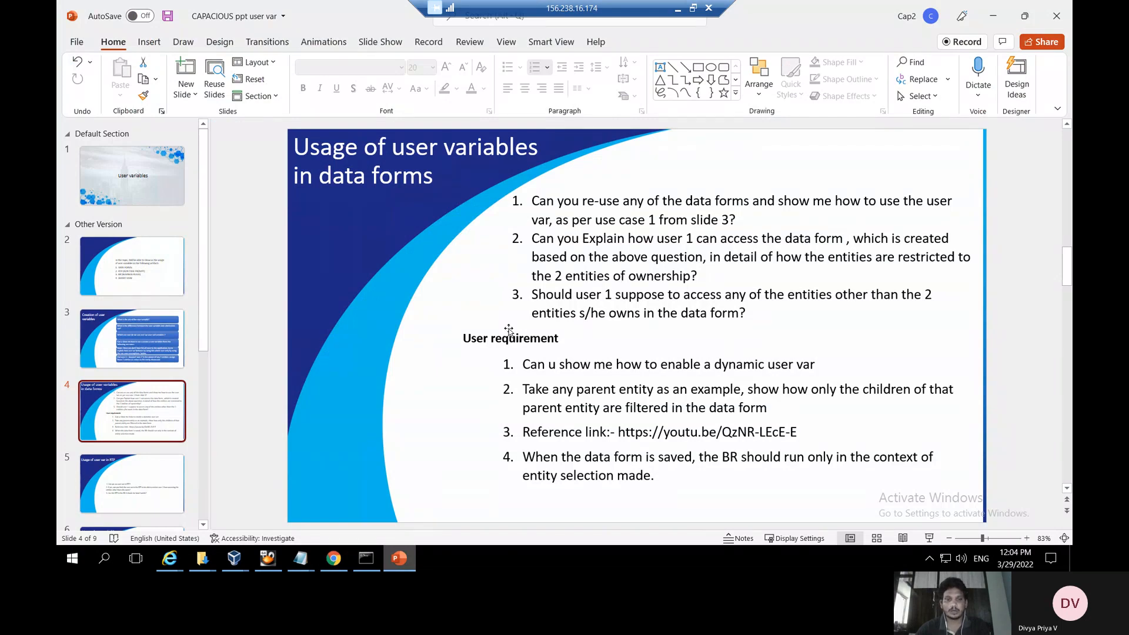
{"action": "left_click", "coordinate": [334, 558]}
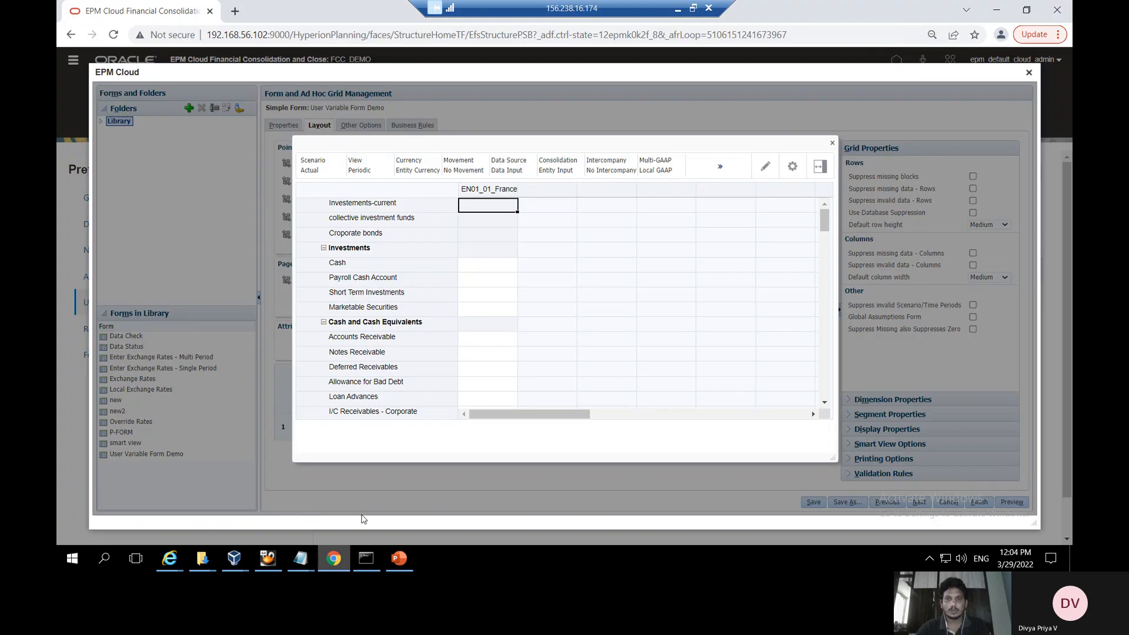
{"action": "left_click", "coordinate": [832, 143]}
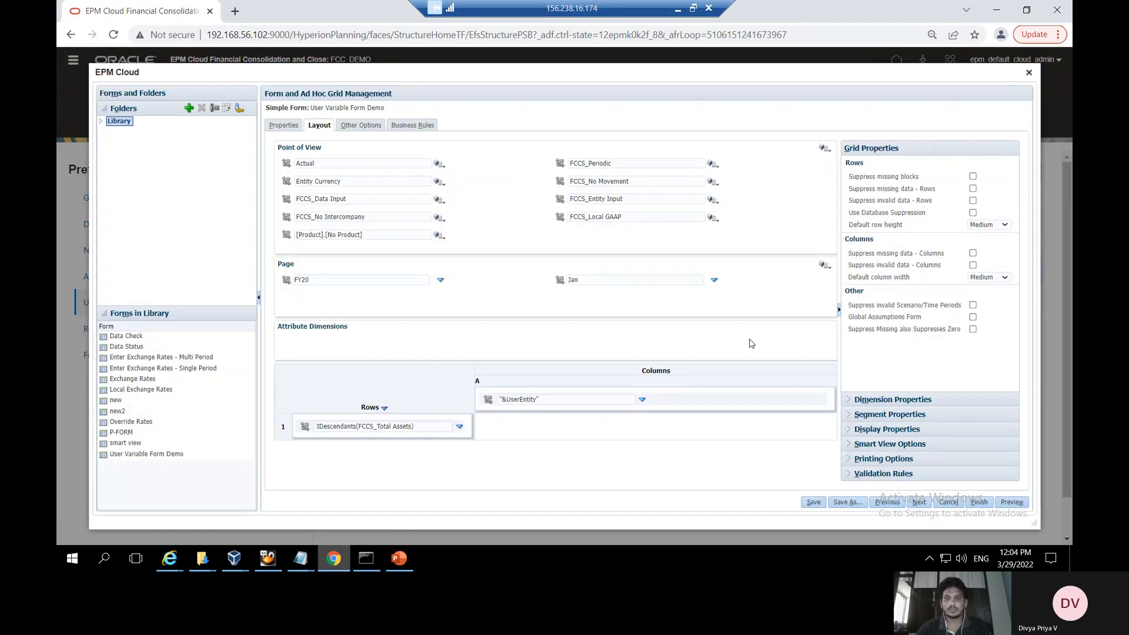
Close the form editor and pick EN01_02_UK for UserEntity in user preferences
{"action": "left_click", "coordinate": [1028, 72]}
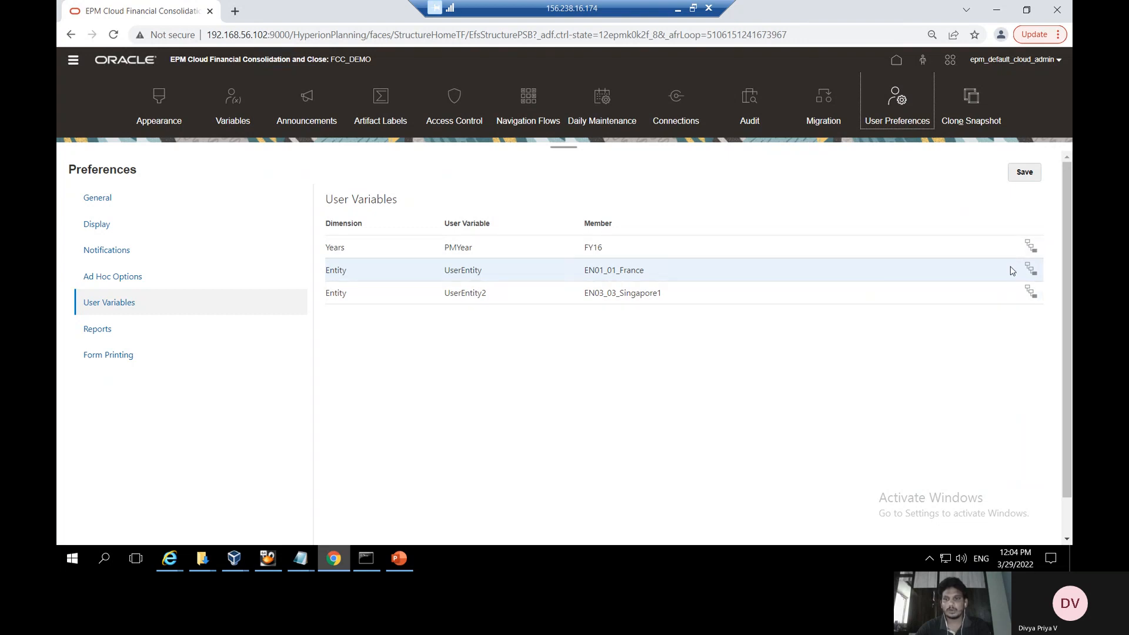
{"action": "left_click", "coordinate": [1030, 268]}
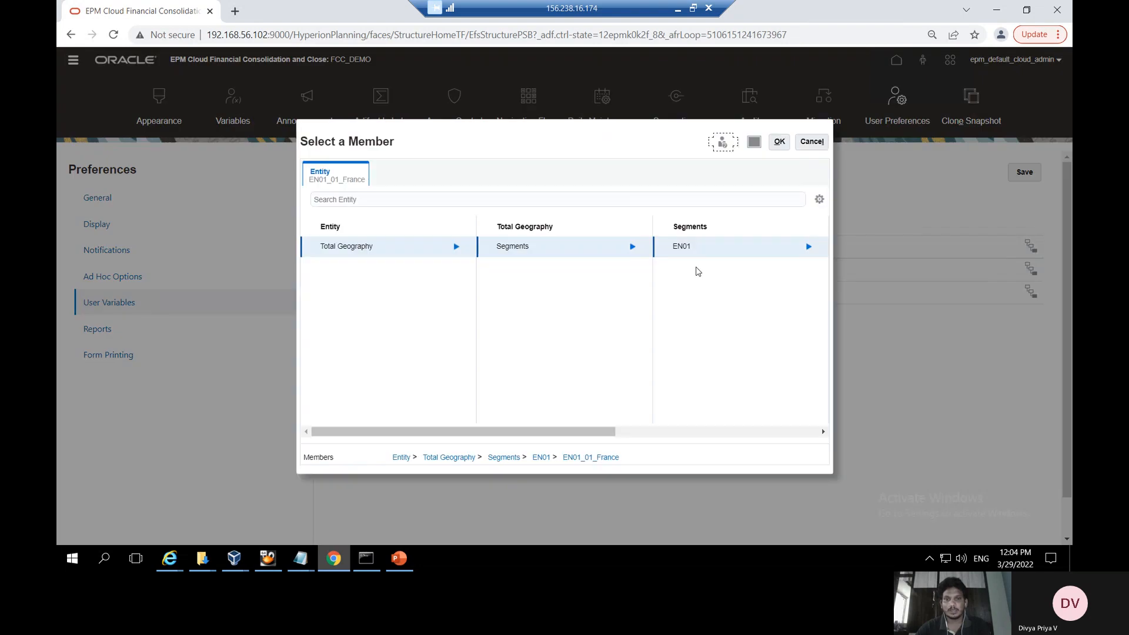
{"action": "left_click", "coordinate": [806, 246]}
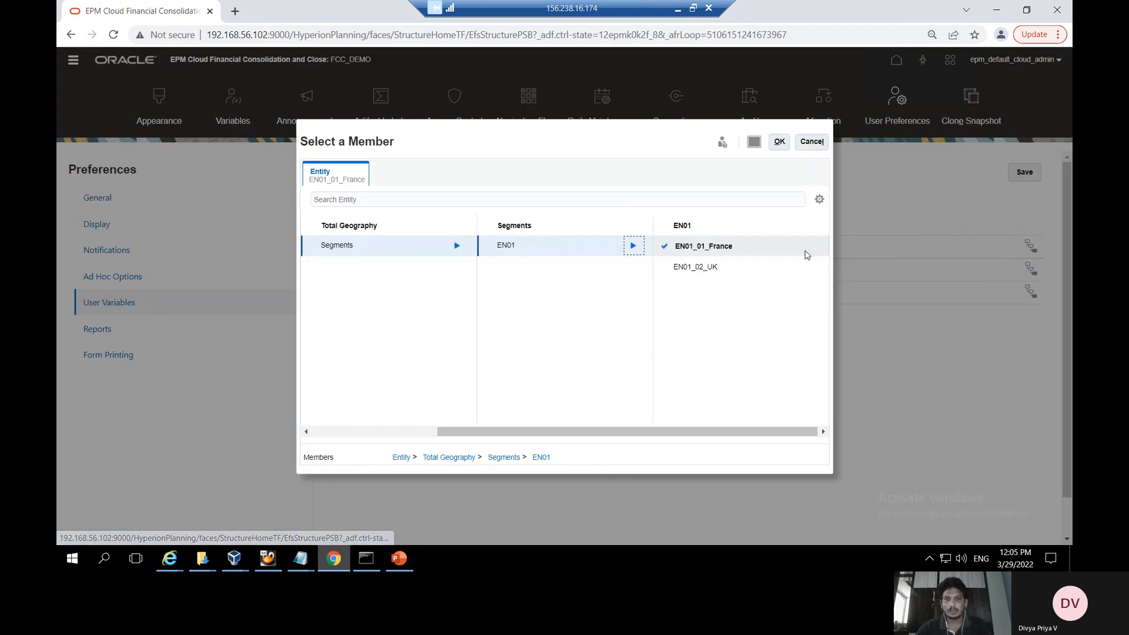
{"action": "left_click", "coordinate": [666, 269]}
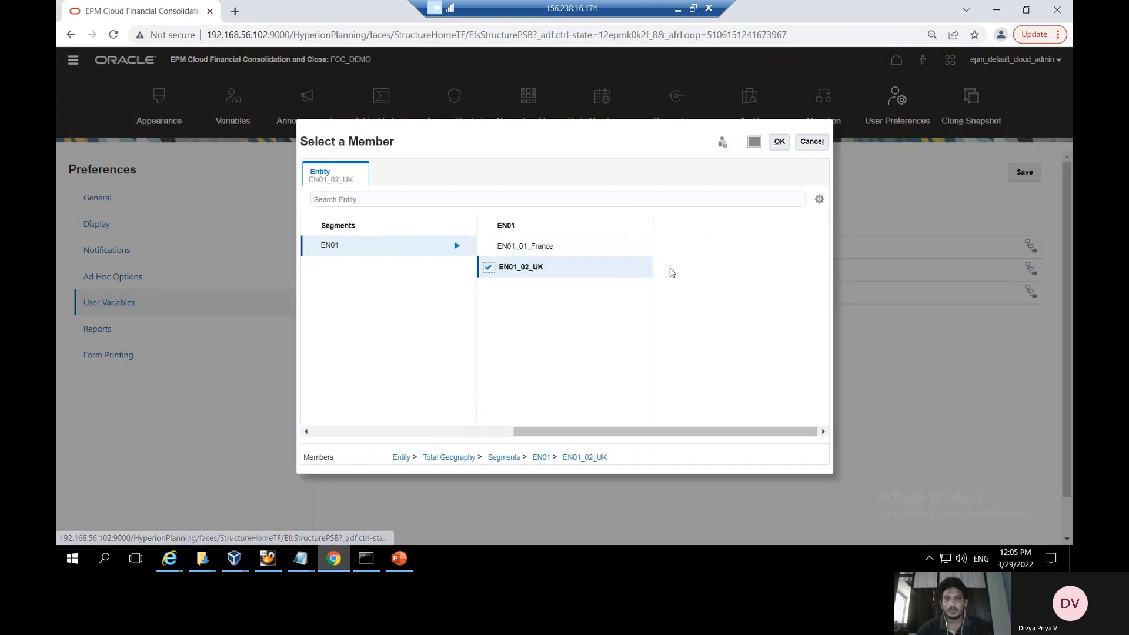
{"action": "left_click", "coordinate": [779, 144]}
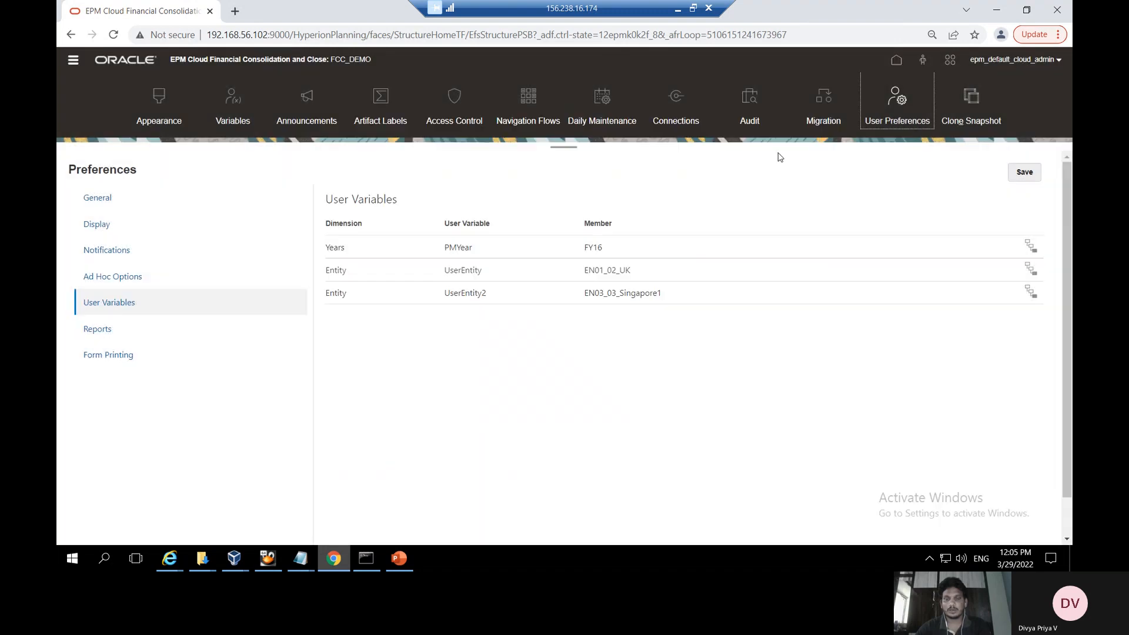
Save the updated user preferences with UserEntity set to EN01_02_UK
{"action": "left_click", "coordinate": [1030, 174]}
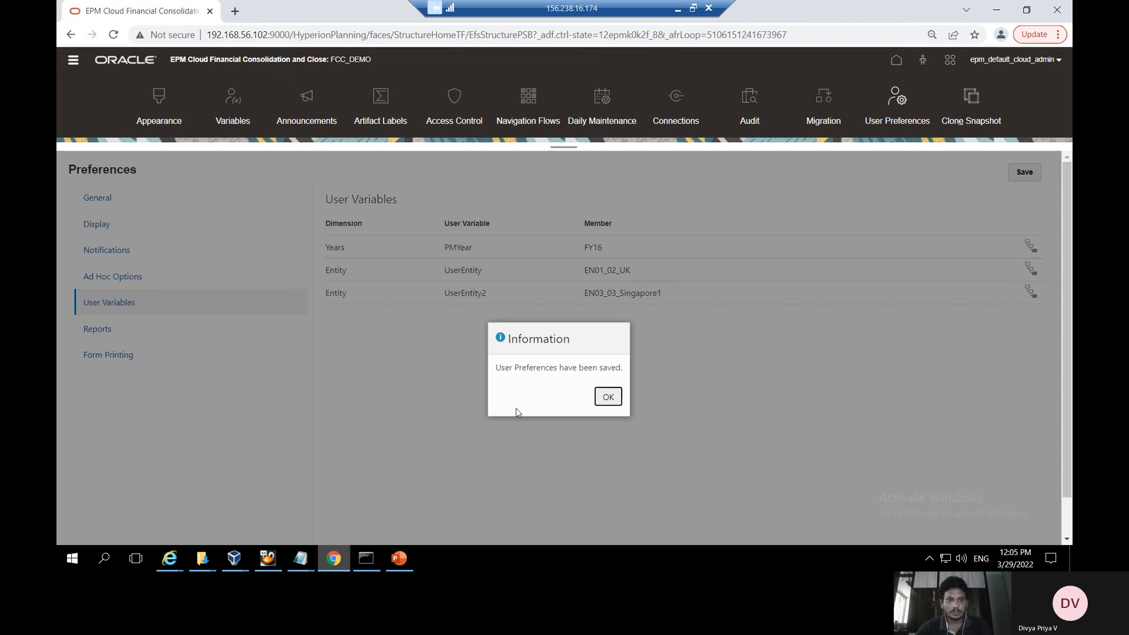
{"action": "left_click", "coordinate": [608, 396]}
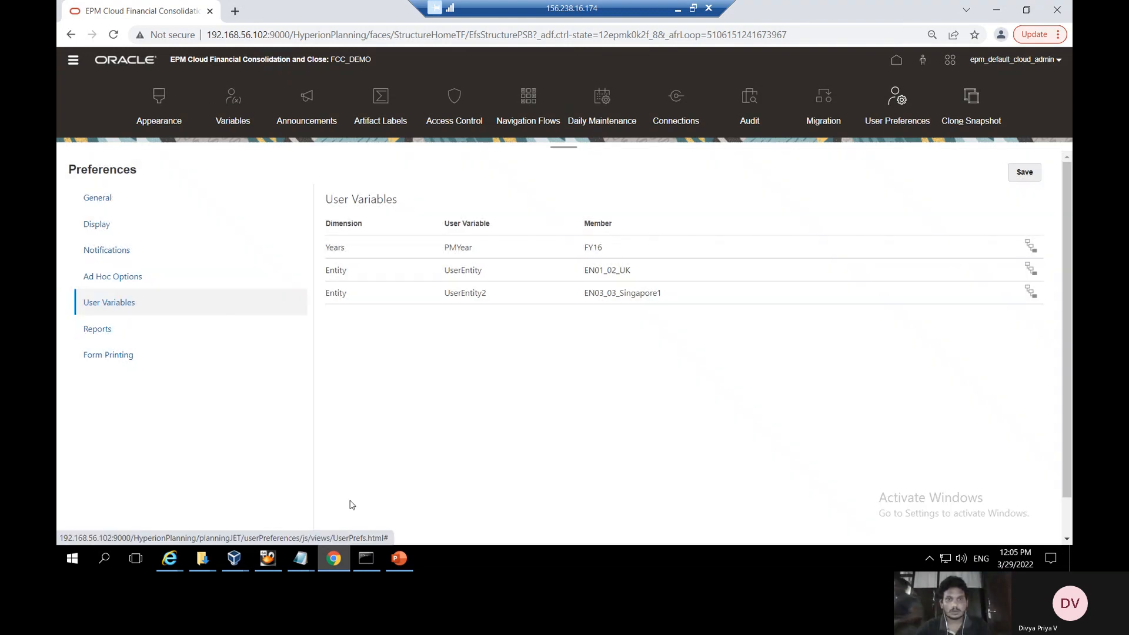
{"action": "left_click", "coordinate": [73, 66]}
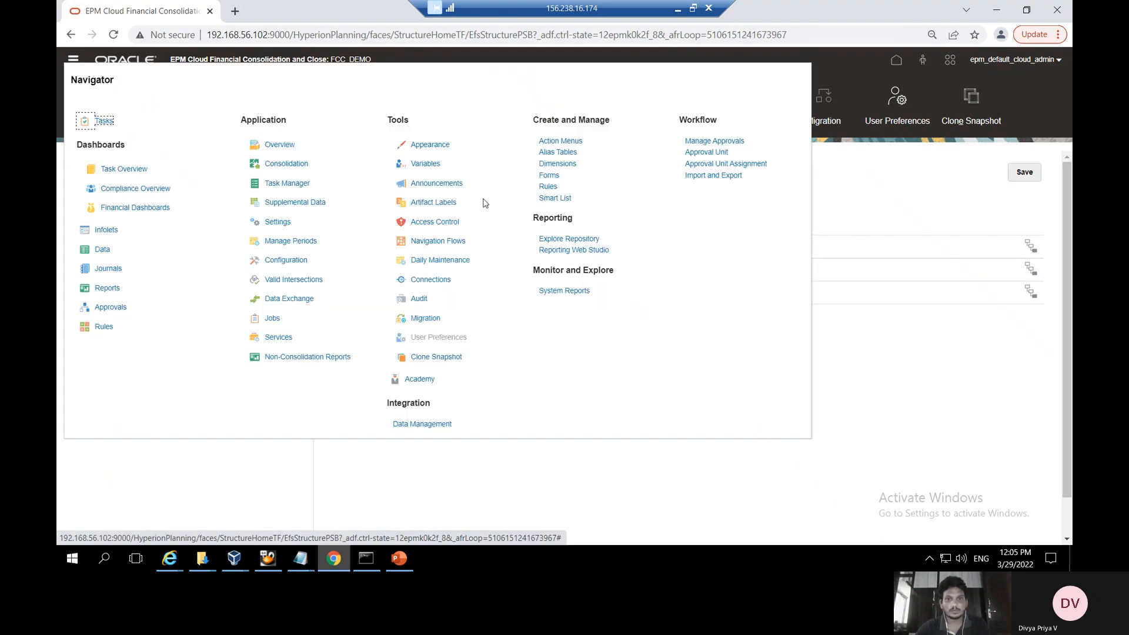
Reopen User Variable Form Demo for editing on its Layout tab
{"action": "left_click", "coordinate": [550, 177]}
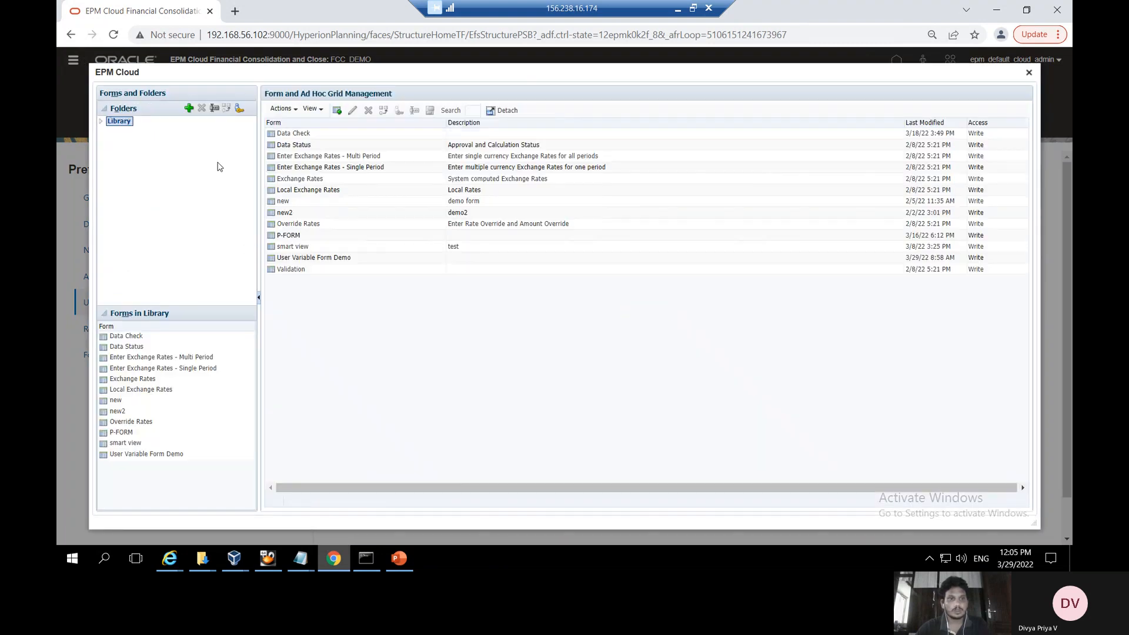
{"action": "left_click", "coordinate": [336, 257]}
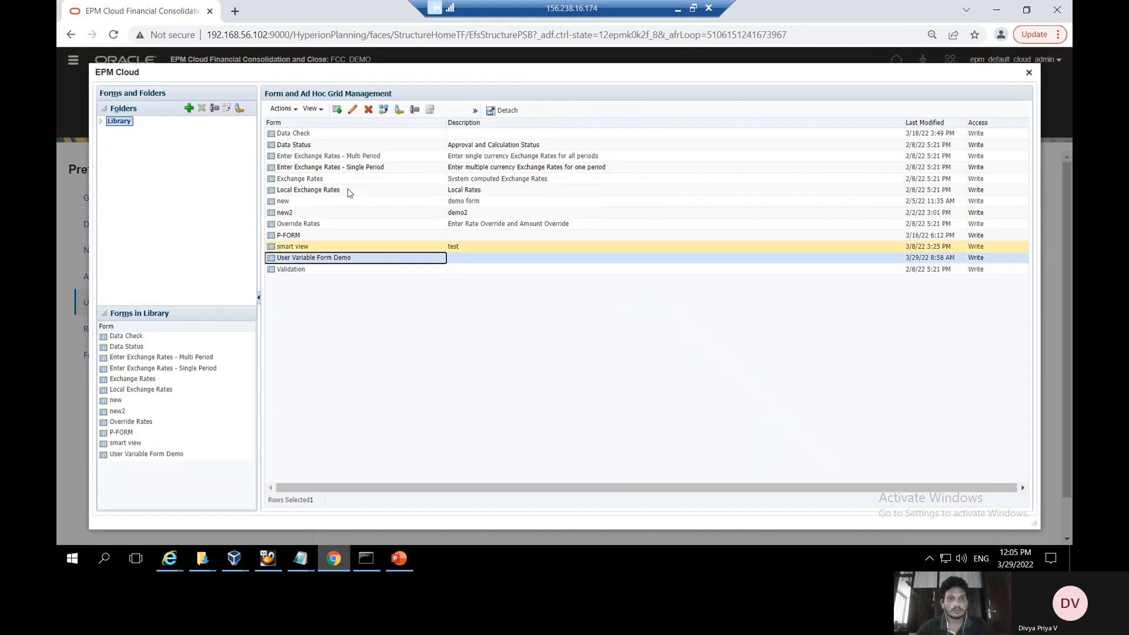
{"action": "left_click", "coordinate": [352, 110]}
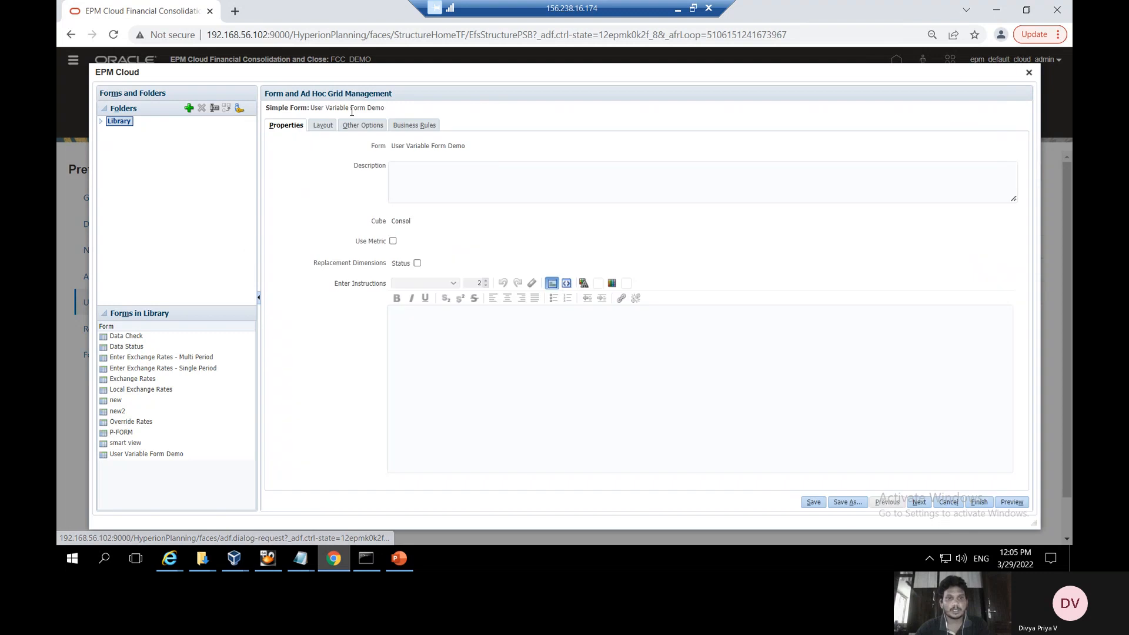
{"action": "left_click", "coordinate": [318, 129]}
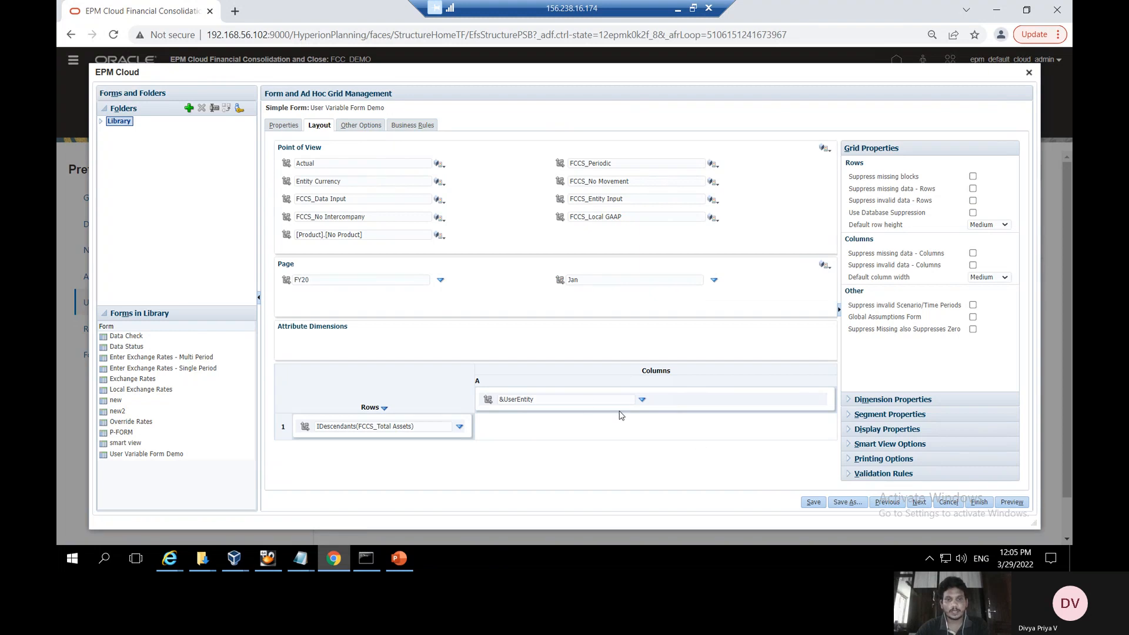
Save the form and preview it with the EN01_02_UK entity column
{"action": "left_click", "coordinate": [814, 502]}
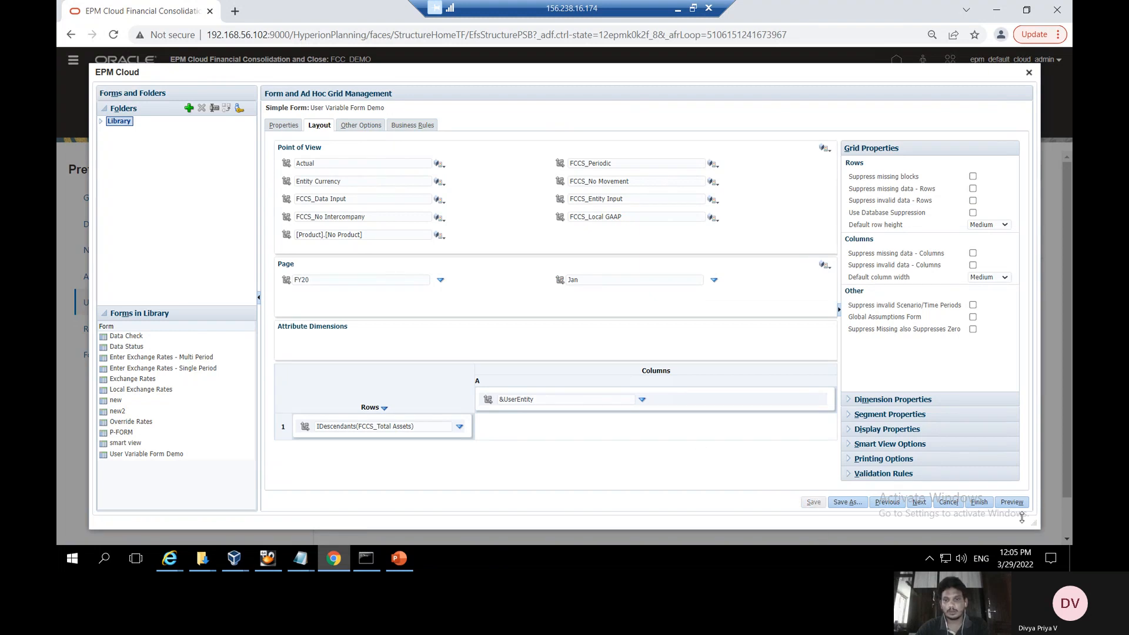
{"action": "left_click", "coordinate": [639, 207]}
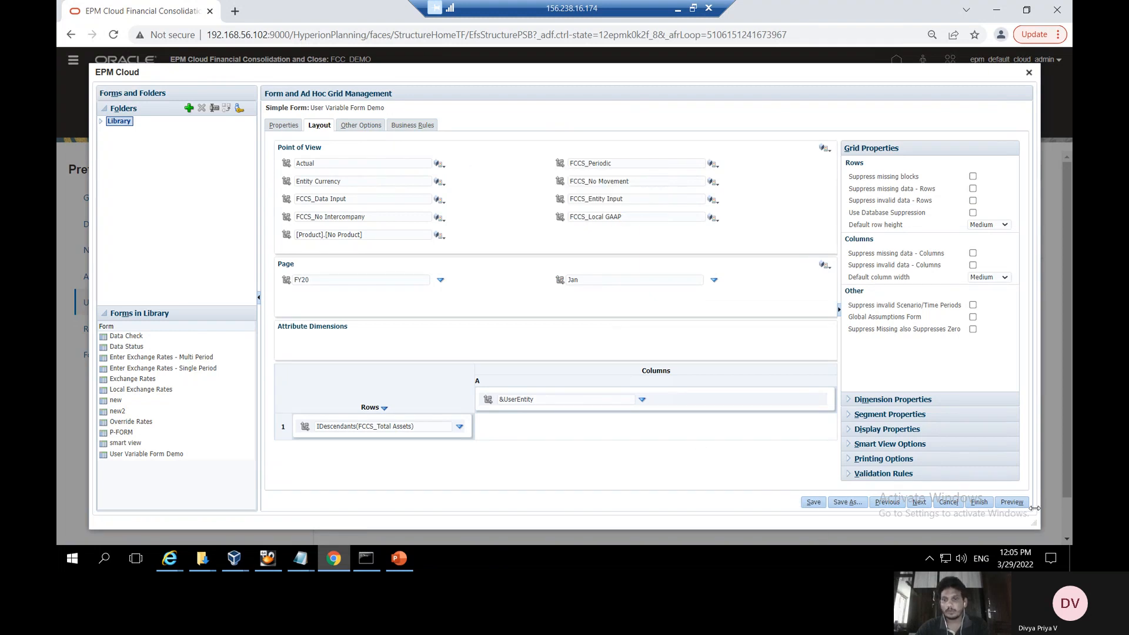
{"action": "left_click", "coordinate": [1011, 501]}
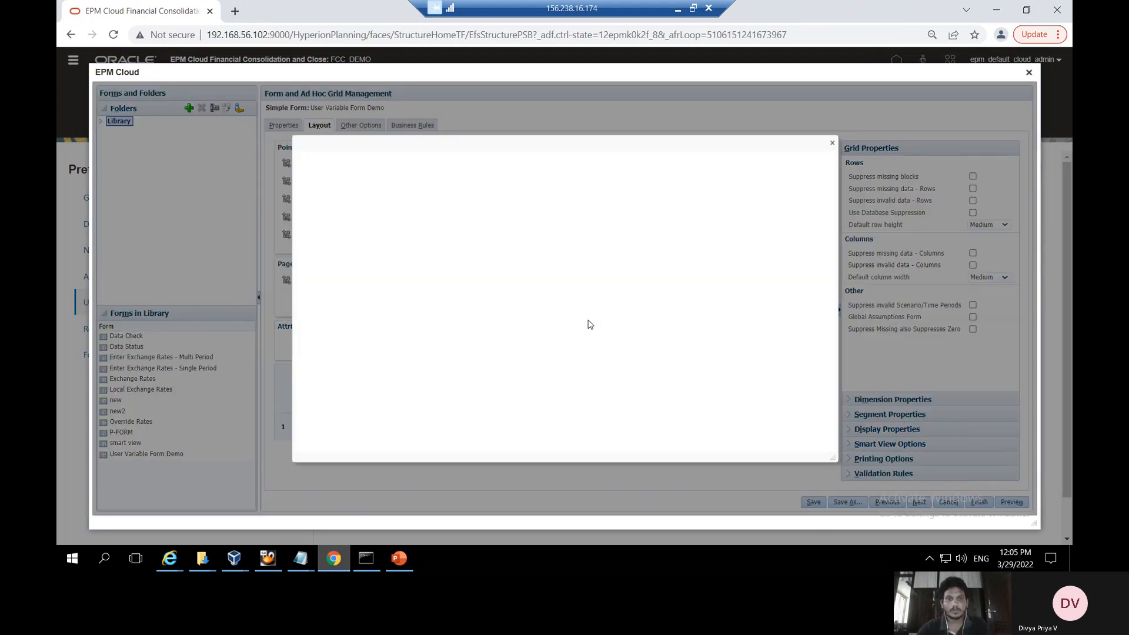
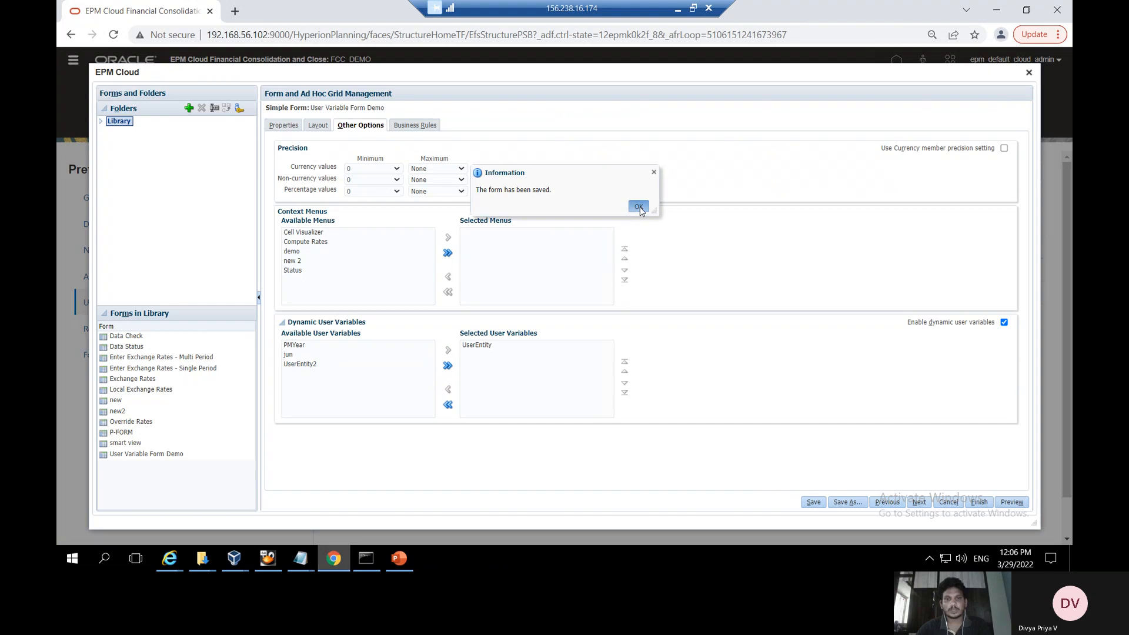
Preview the saved User Variable Form Demo form
{"action": "left_click", "coordinate": [1012, 501]}
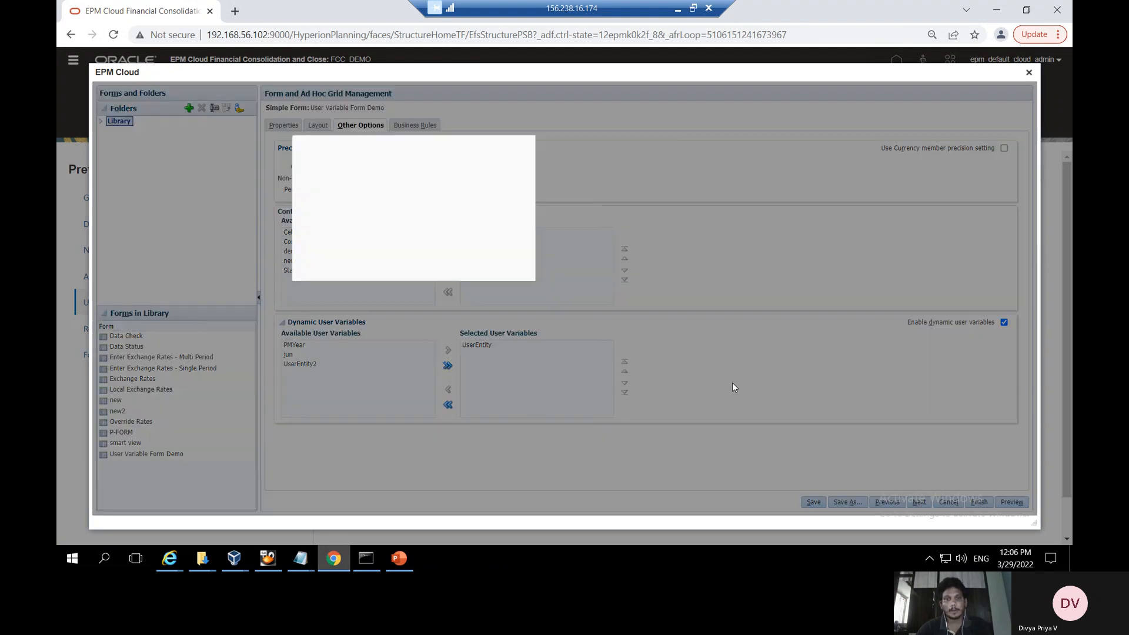
Browse the EN01 entities offered for UserEntity in the preview, then close the member selector
{"action": "left_click", "coordinate": [720, 166]}
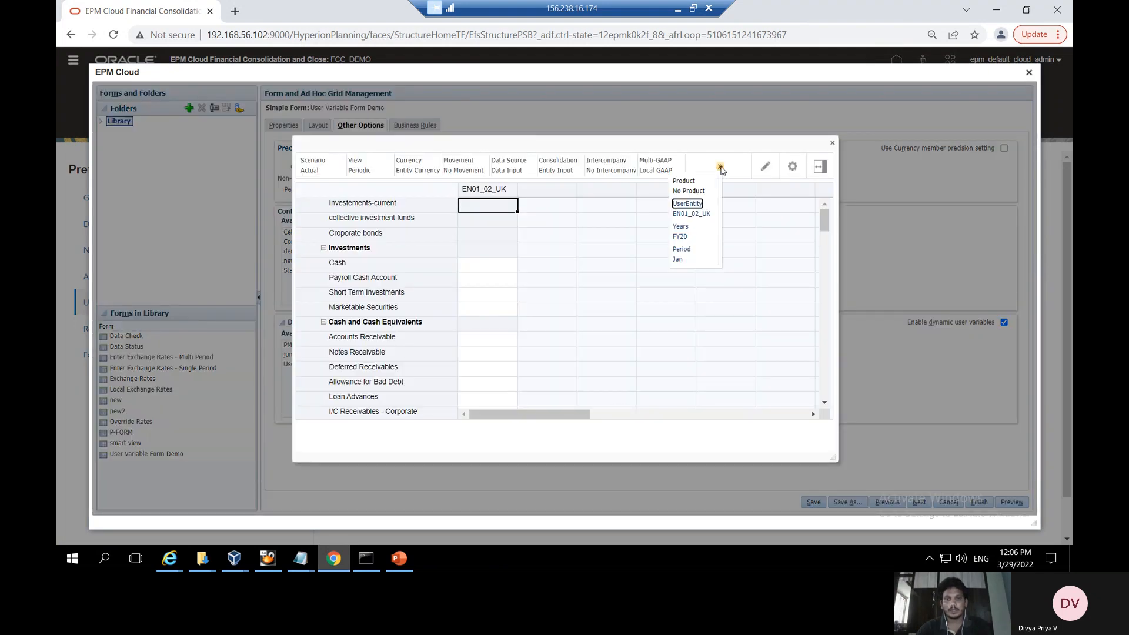
{"action": "left_click", "coordinate": [686, 204]}
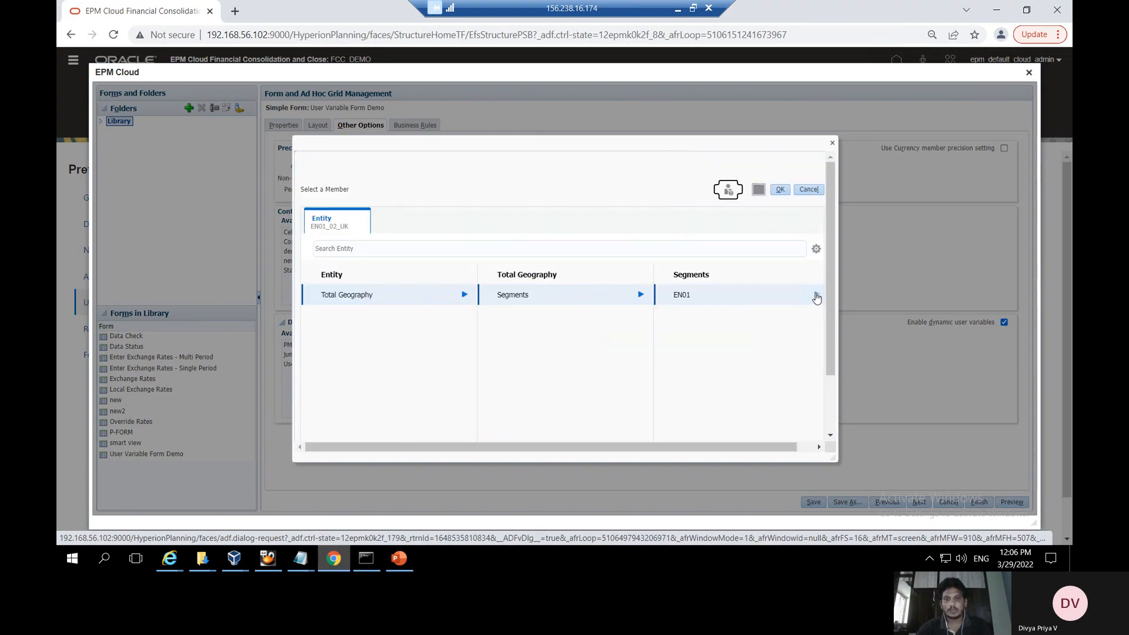
{"action": "left_click", "coordinate": [816, 294]}
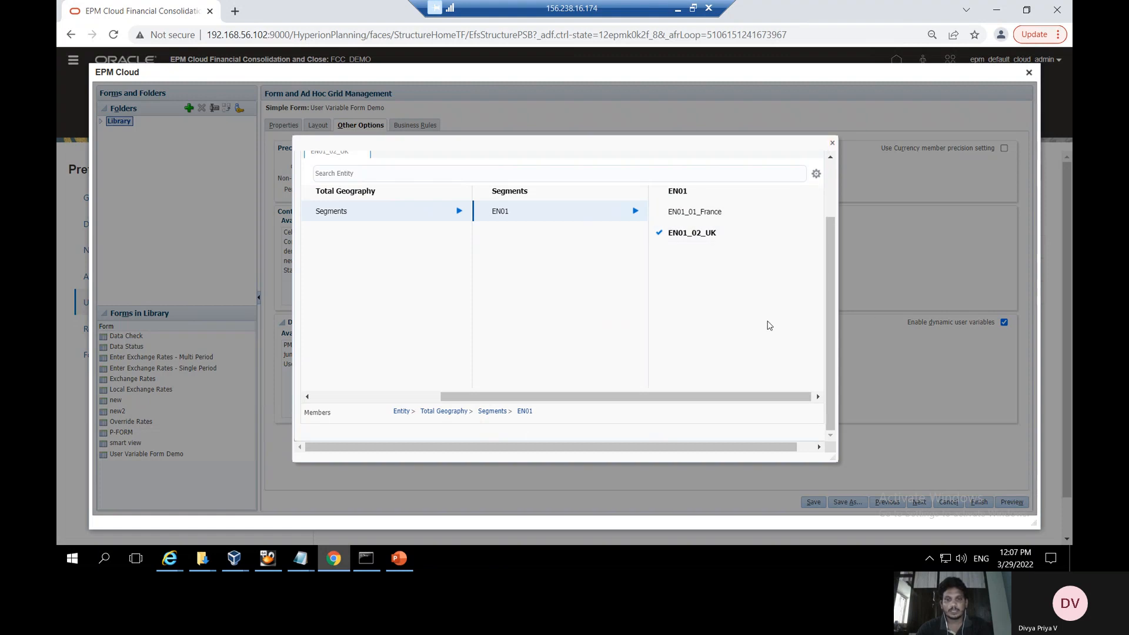
{"action": "left_click", "coordinate": [403, 562]}
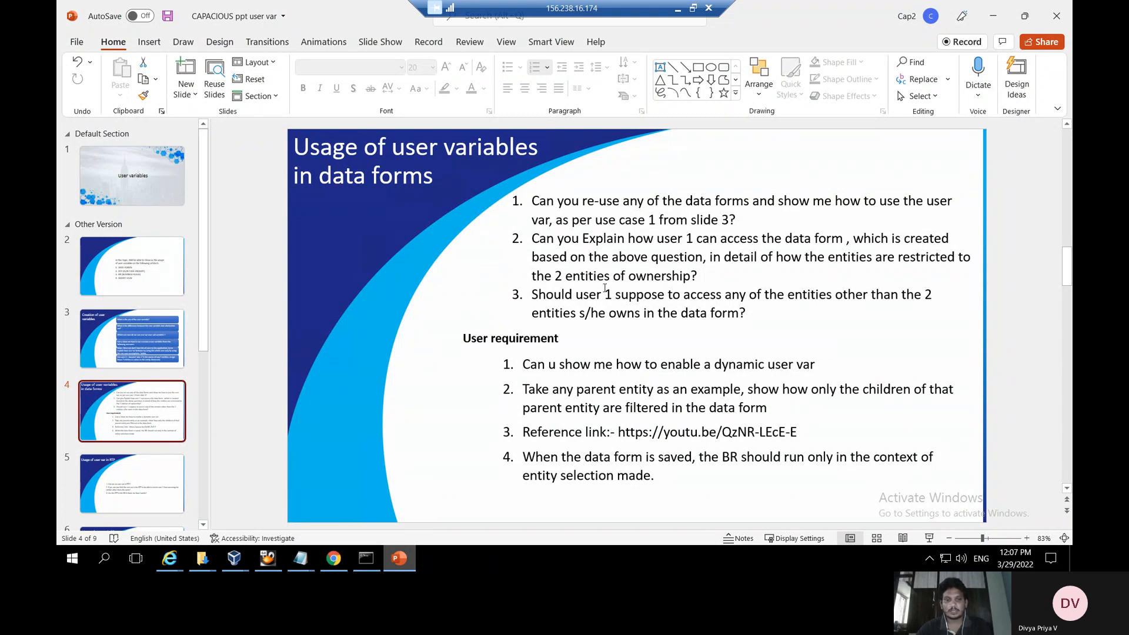
{"action": "left_click", "coordinate": [334, 558]}
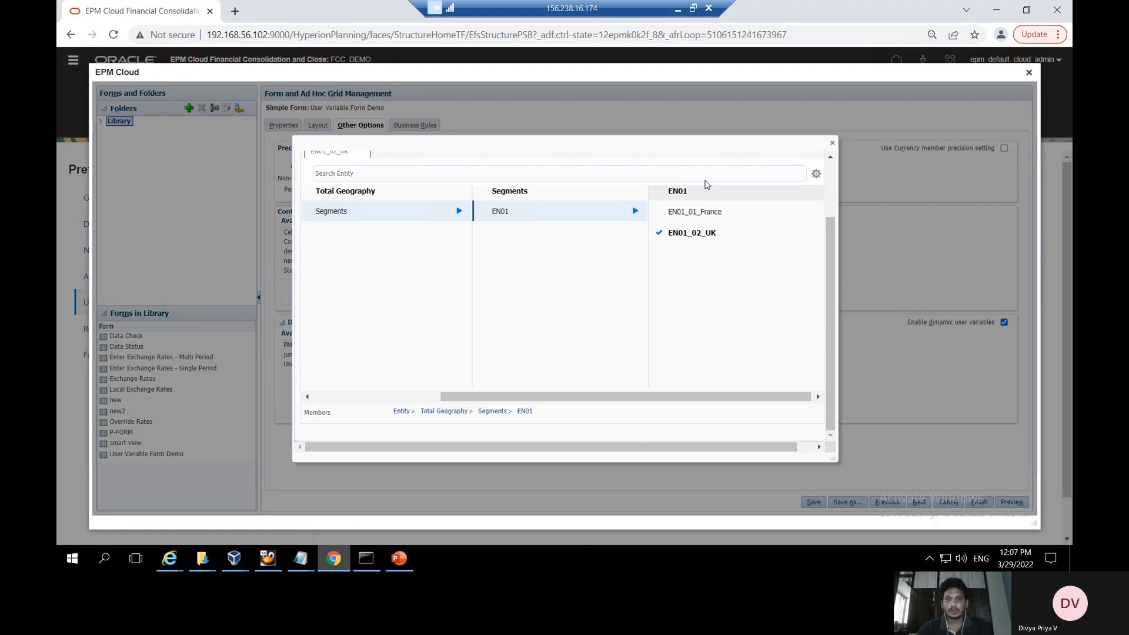
{"action": "left_click", "coordinate": [832, 143]}
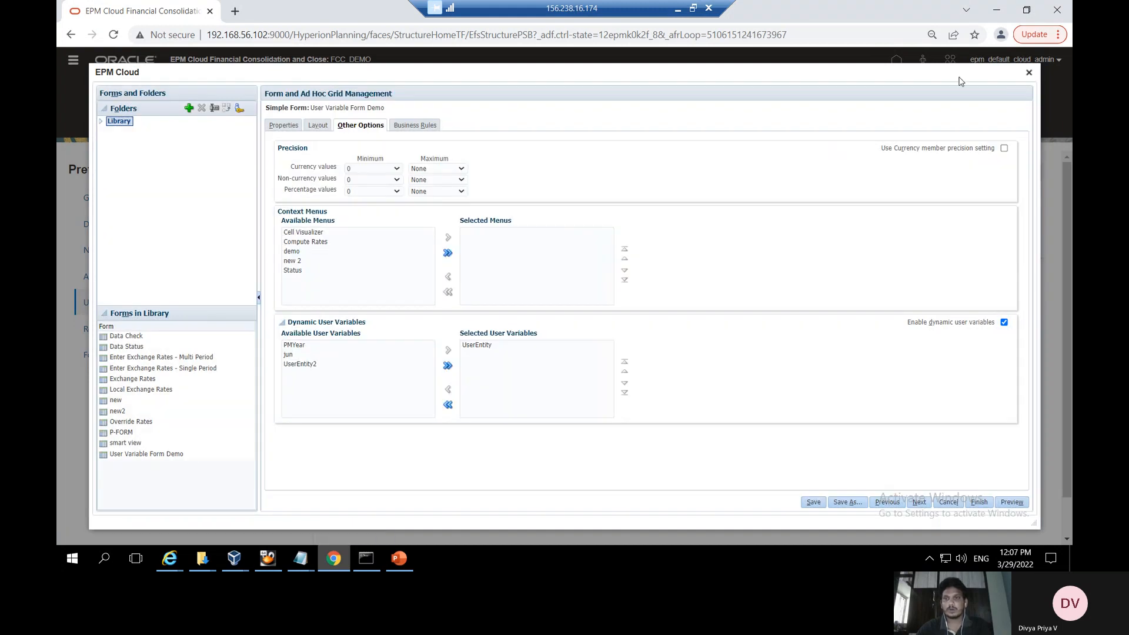
Add a new Entity-dimension user variable named UserEntity3
{"action": "left_click", "coordinate": [1028, 72]}
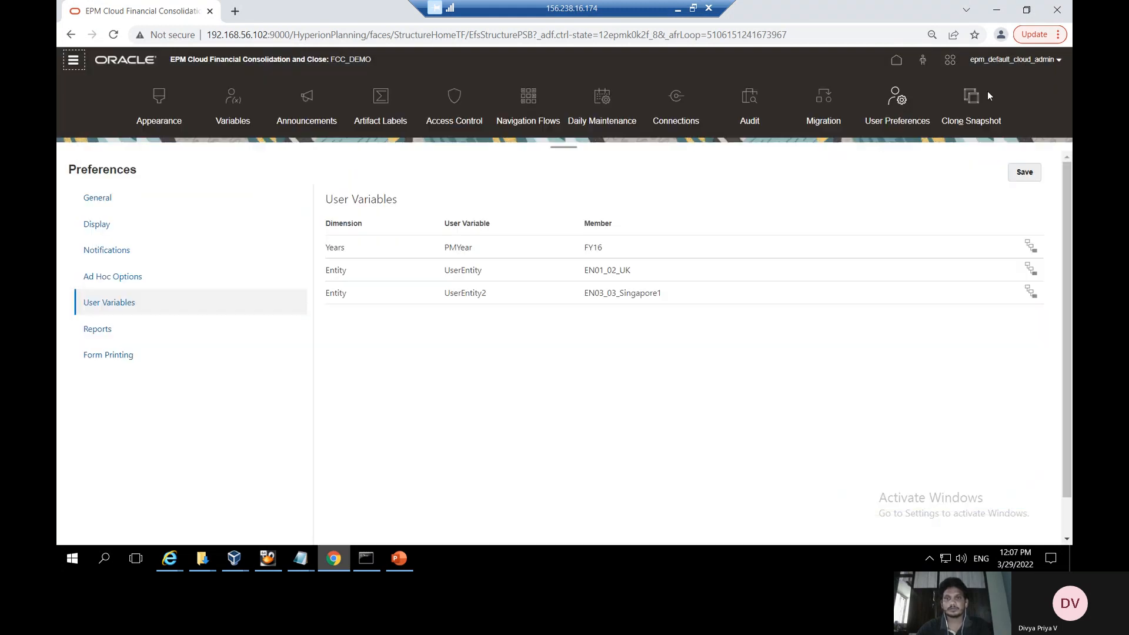
{"action": "left_click", "coordinate": [234, 109]}
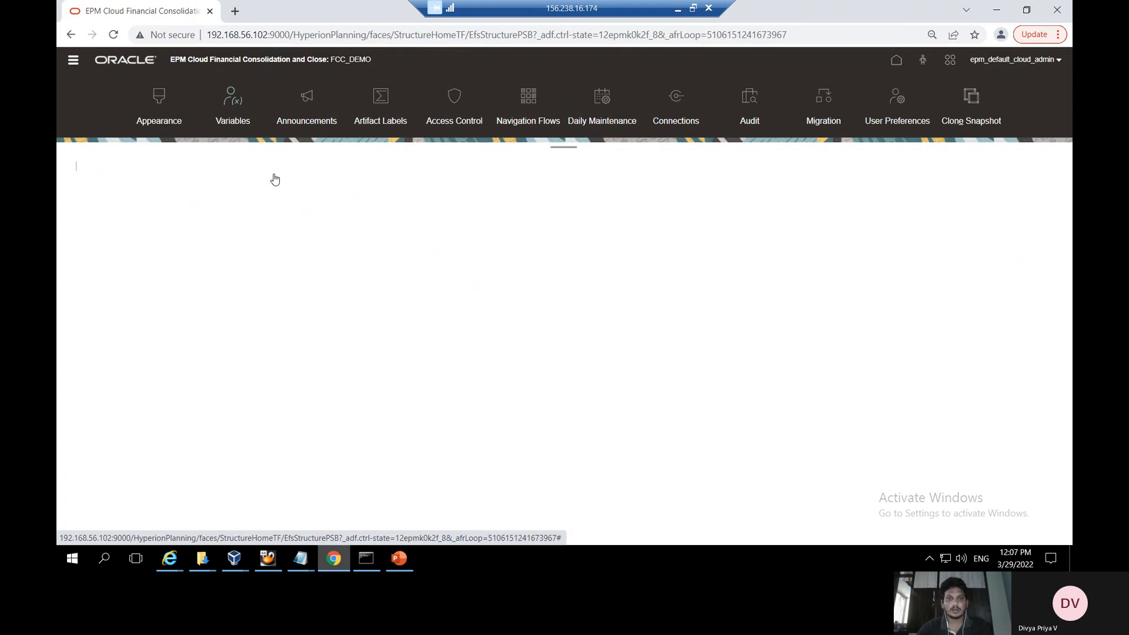
{"action": "left_click", "coordinate": [973, 168]}
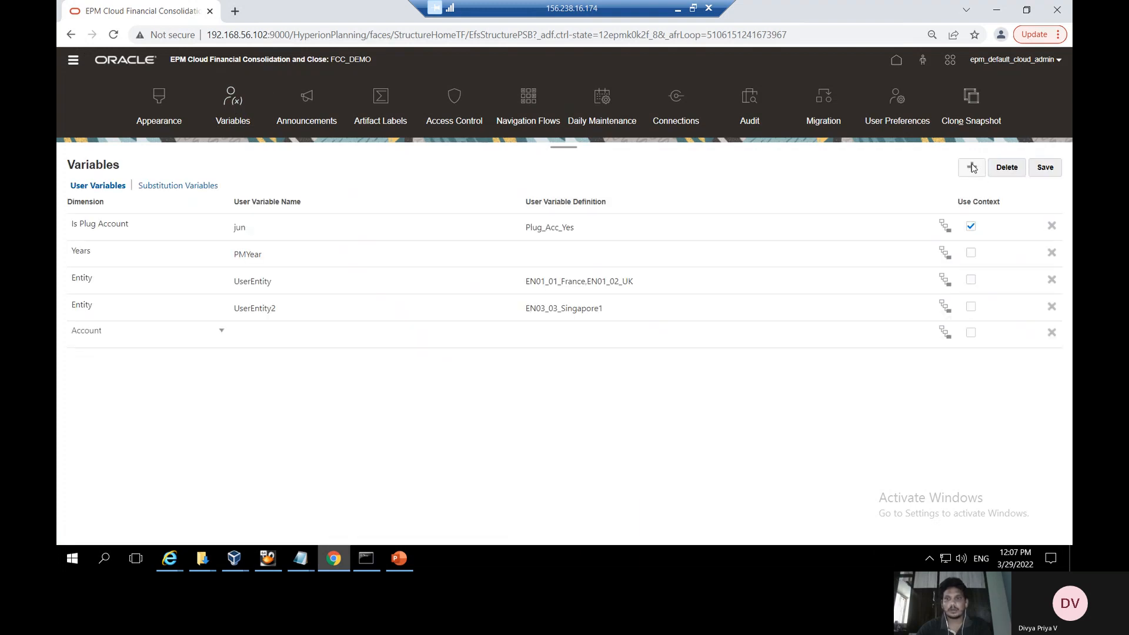
{"action": "left_click", "coordinate": [221, 333]}
{"action": "left_click", "coordinate": [176, 435]}
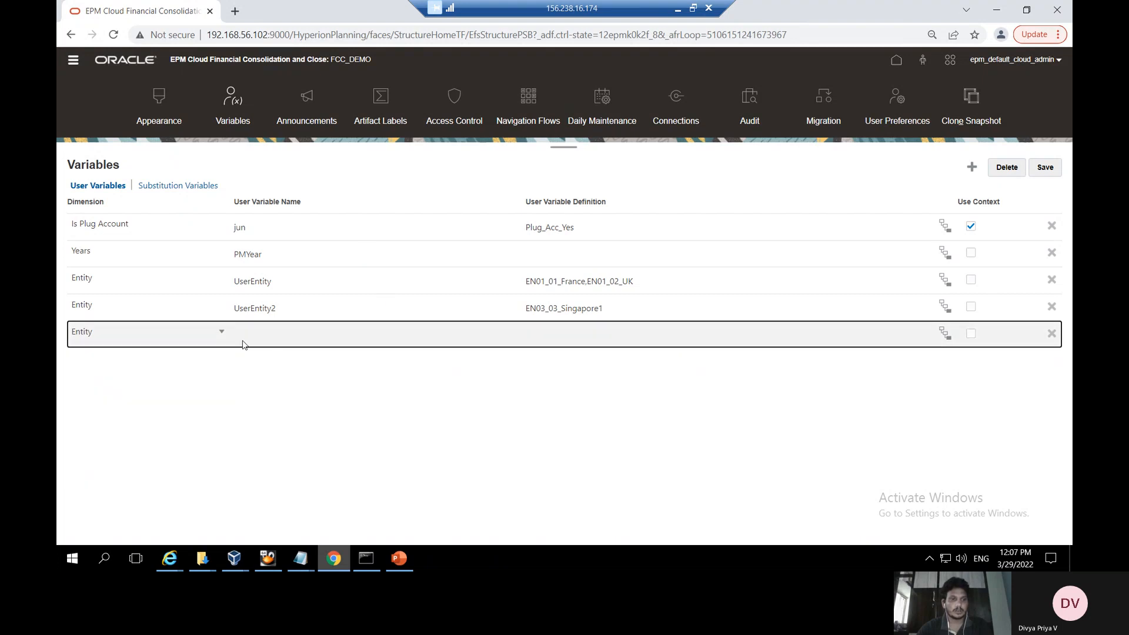
{"action": "left_click", "coordinate": [252, 335]}
{"action": "key", "text": "Down"}
{"action": "key", "text": "Down"}
{"action": "key", "text": "Down"}
{"action": "key", "text": "Down"}
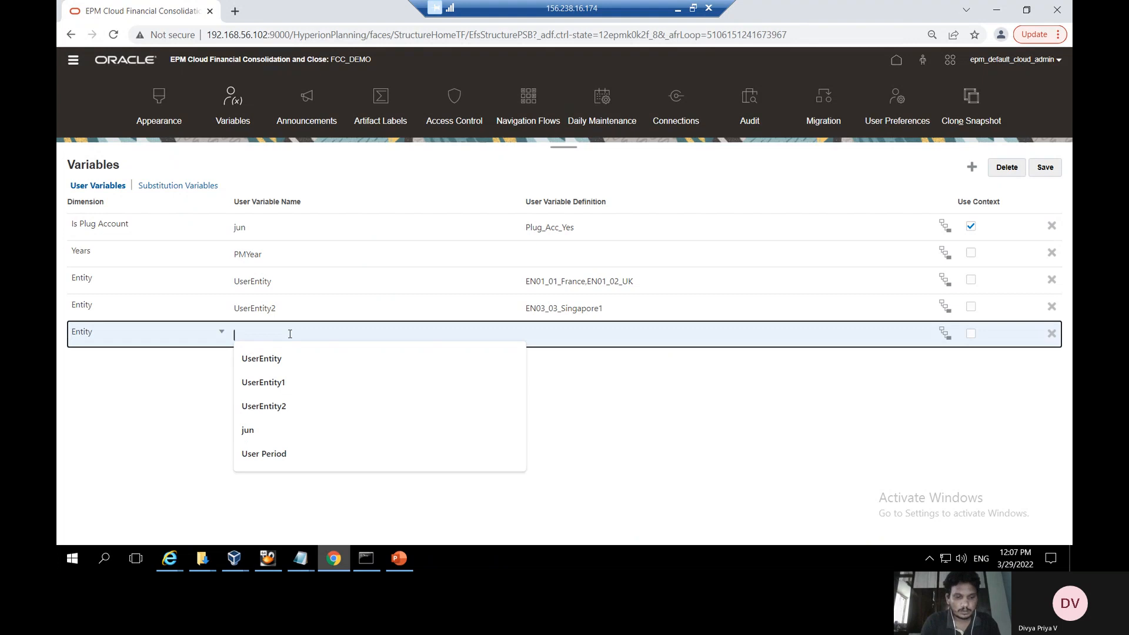
{"action": "type", "text": "USEr"}
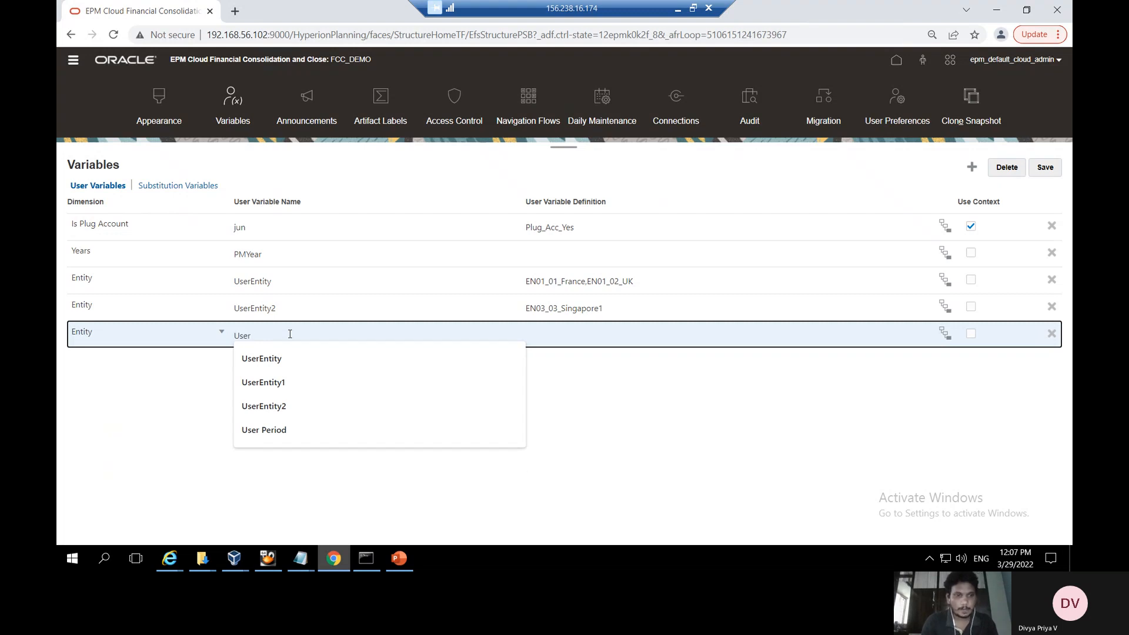
{"action": "type", "text": "Entity"}
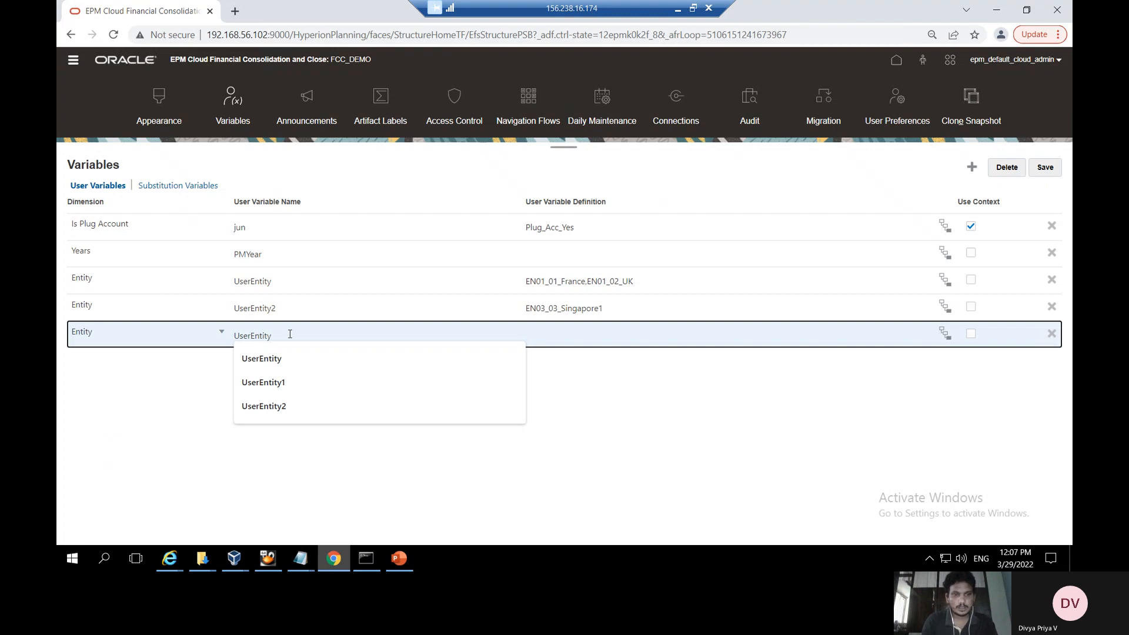
{"action": "type", "text": "3"}
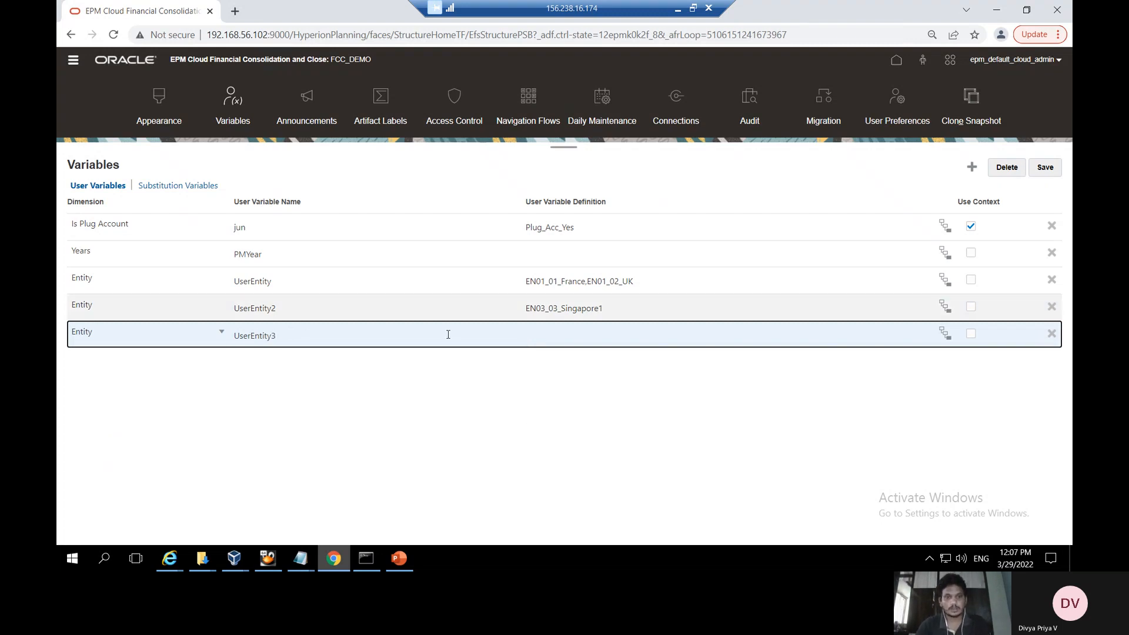
Limit UserEntity3 to ILvl0Descendants(EN02) and save the user variables
{"action": "left_click", "coordinate": [950, 336]}
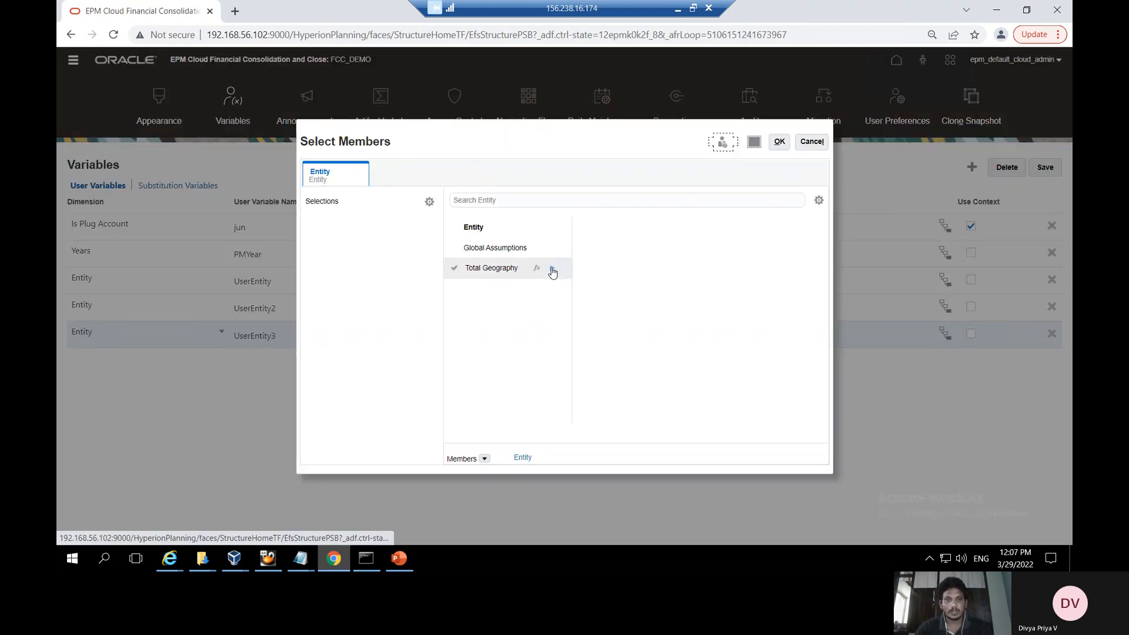
{"action": "left_click", "coordinate": [552, 269]}
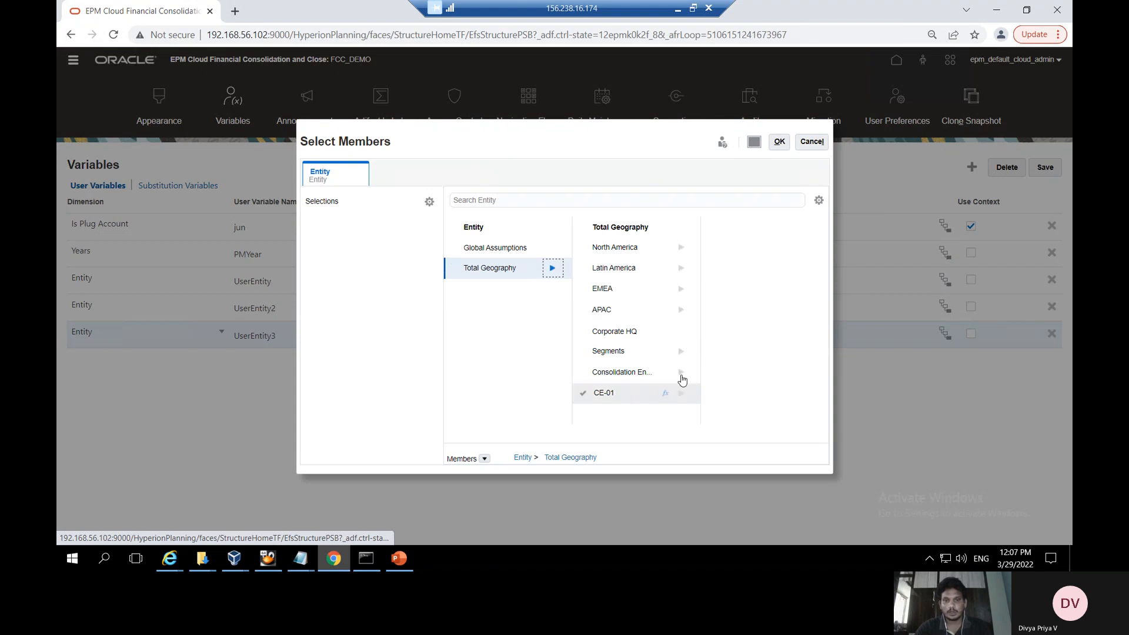
{"action": "left_click", "coordinate": [682, 351]}
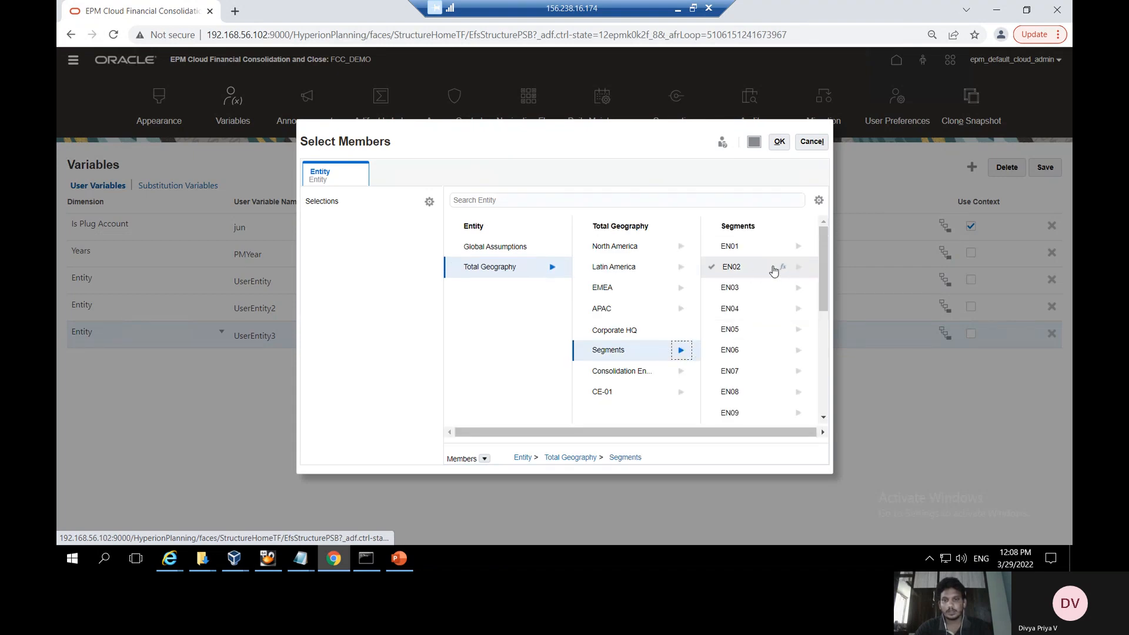
{"action": "left_click", "coordinate": [783, 269]}
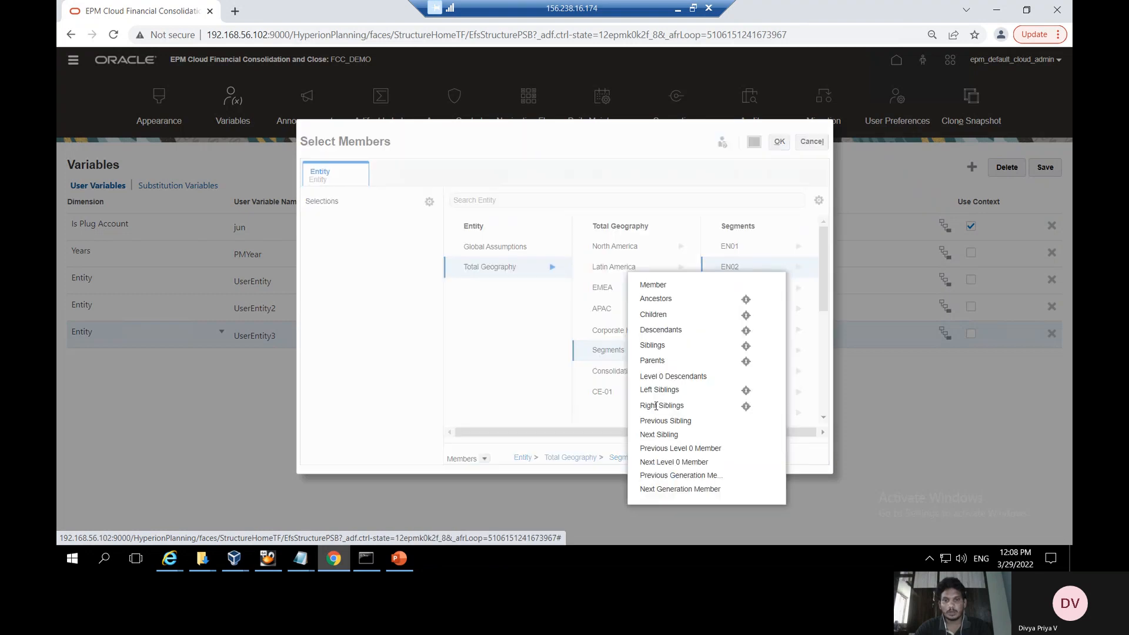
{"action": "left_click", "coordinate": [682, 377]}
{"action": "left_click", "coordinate": [780, 144]}
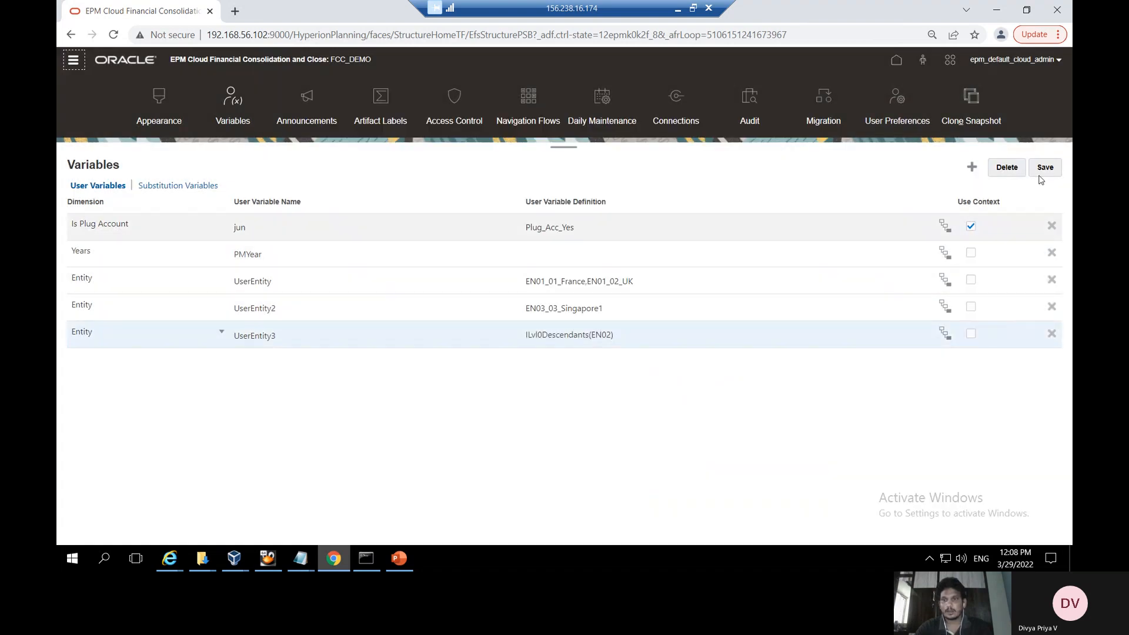
{"action": "left_click", "coordinate": [1040, 173]}
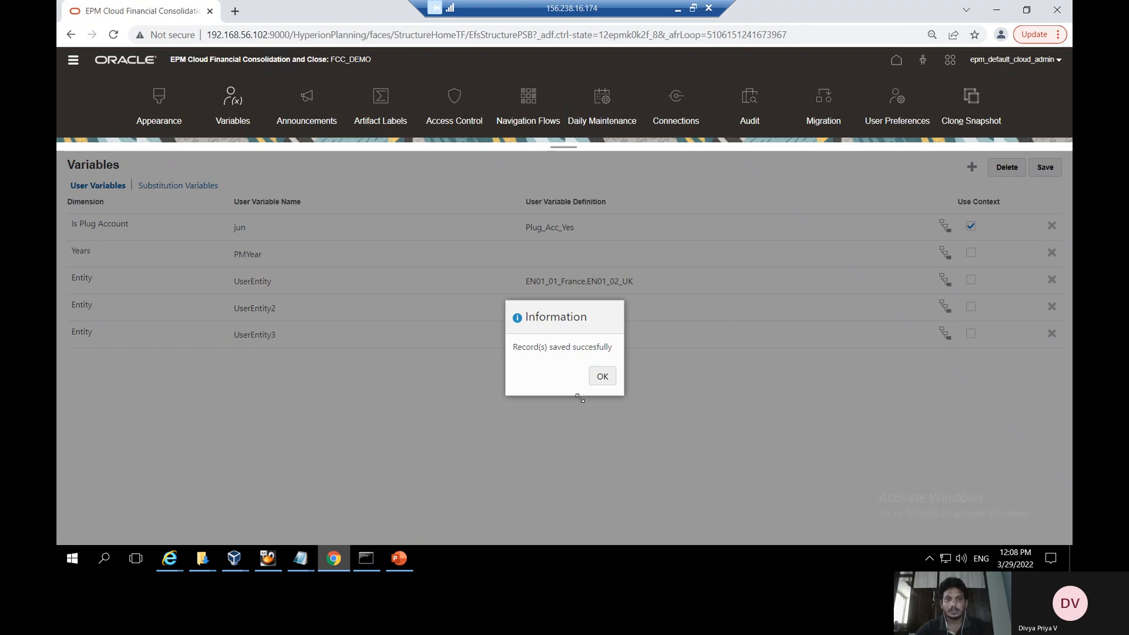
Set the UserEntity3 preference to EN02_03_Singapore1 and save the user preferences
{"action": "left_click", "coordinate": [601, 377]}
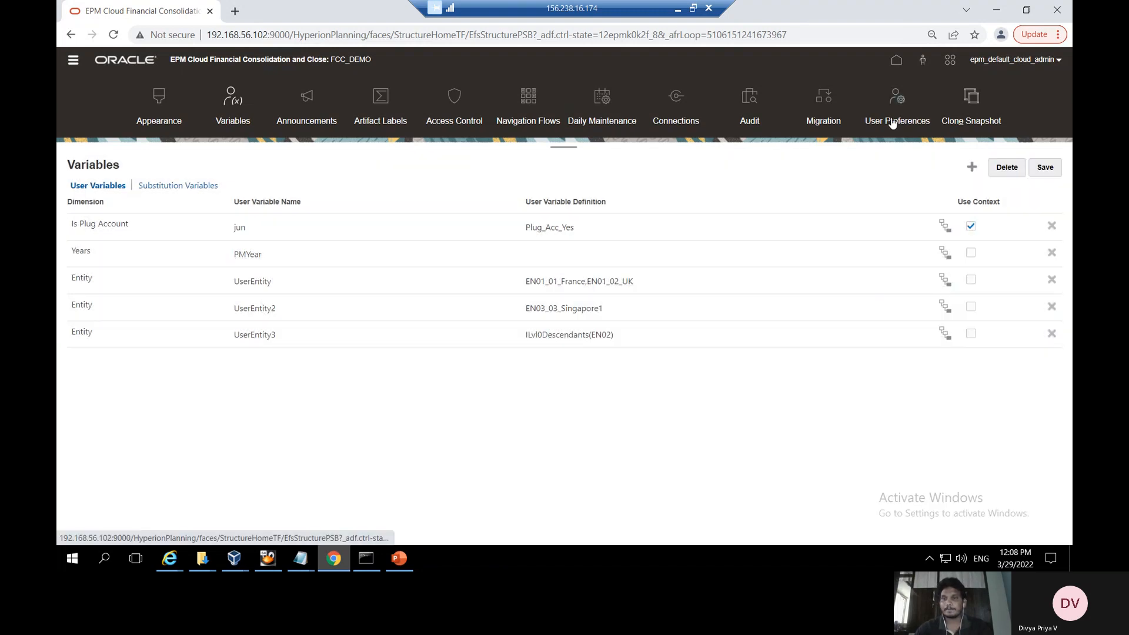
{"action": "left_click", "coordinate": [894, 116]}
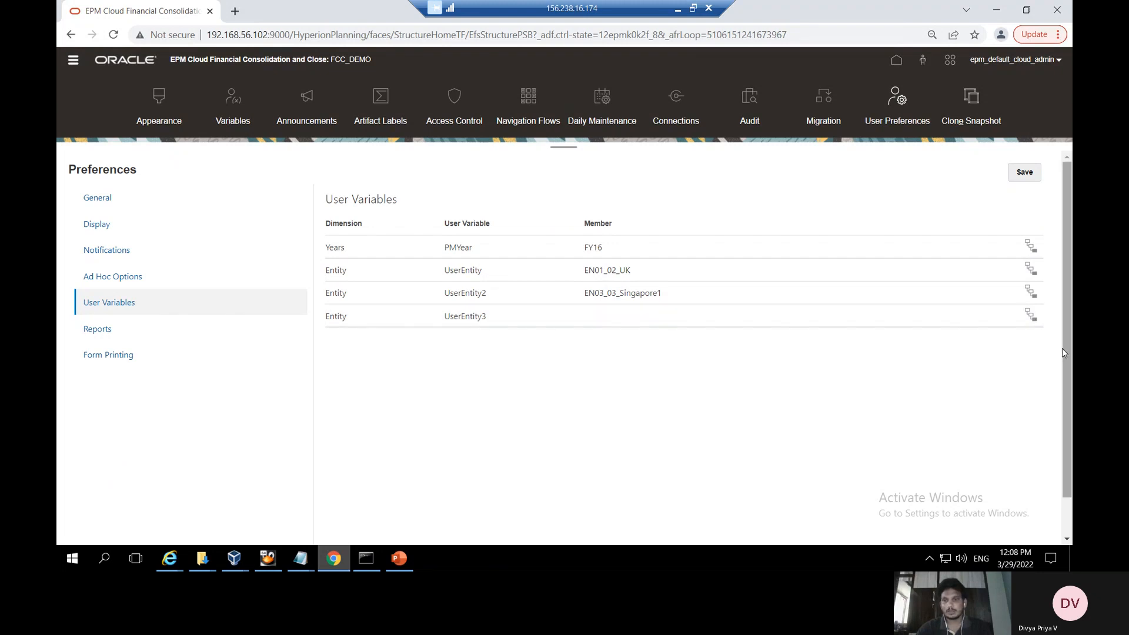
{"action": "left_click", "coordinate": [1027, 316]}
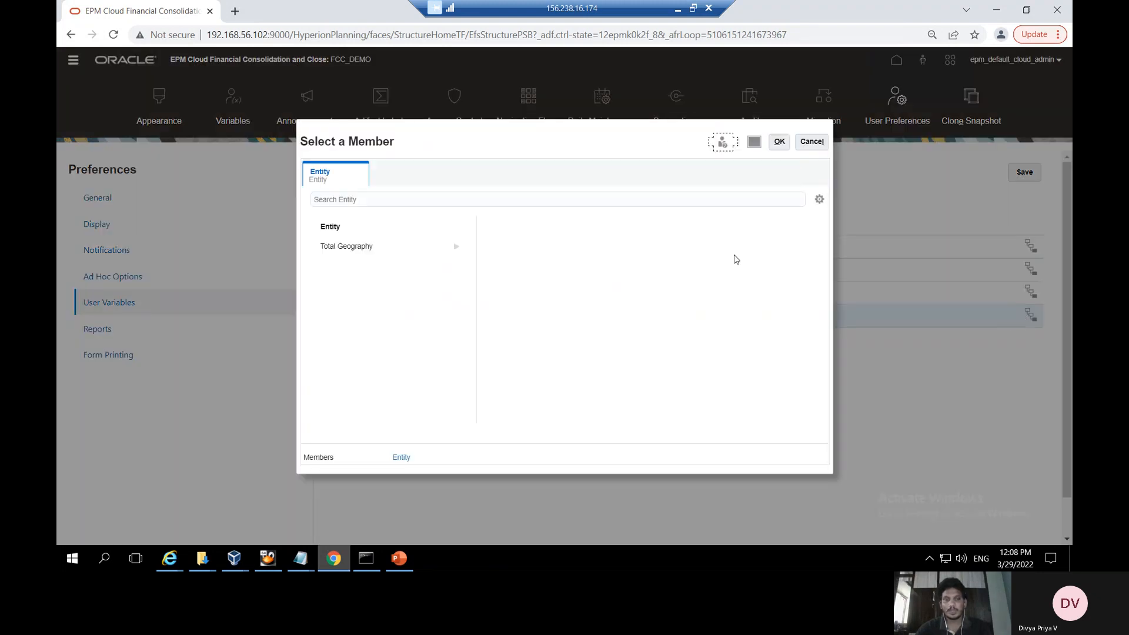
{"action": "left_click", "coordinate": [458, 247]}
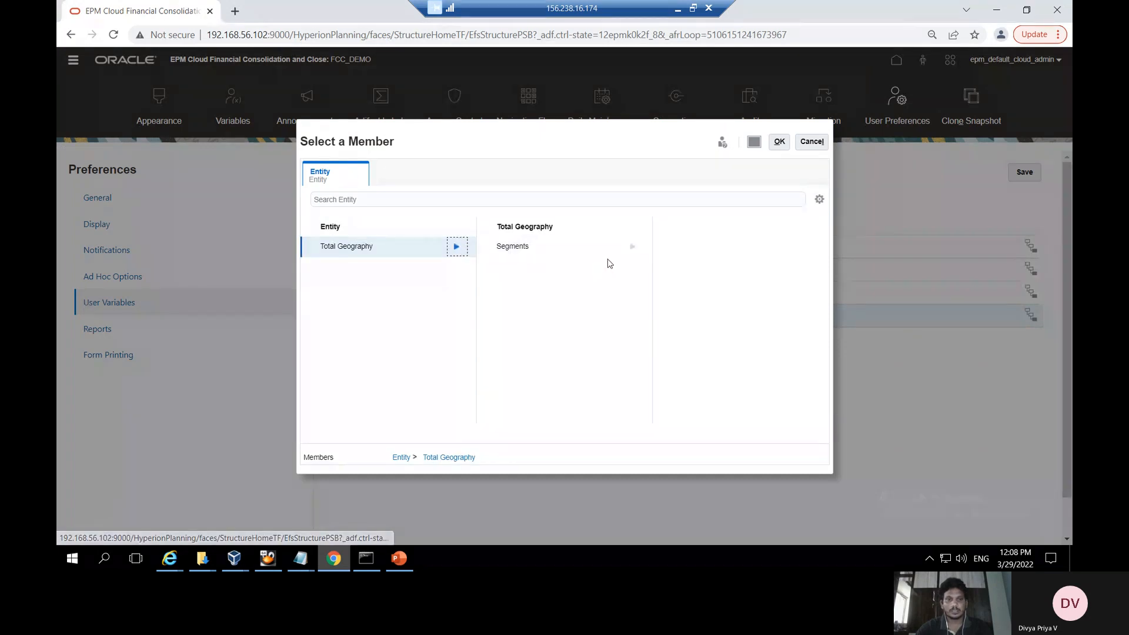
{"action": "left_click", "coordinate": [633, 249]}
{"action": "left_click", "coordinate": [810, 249]}
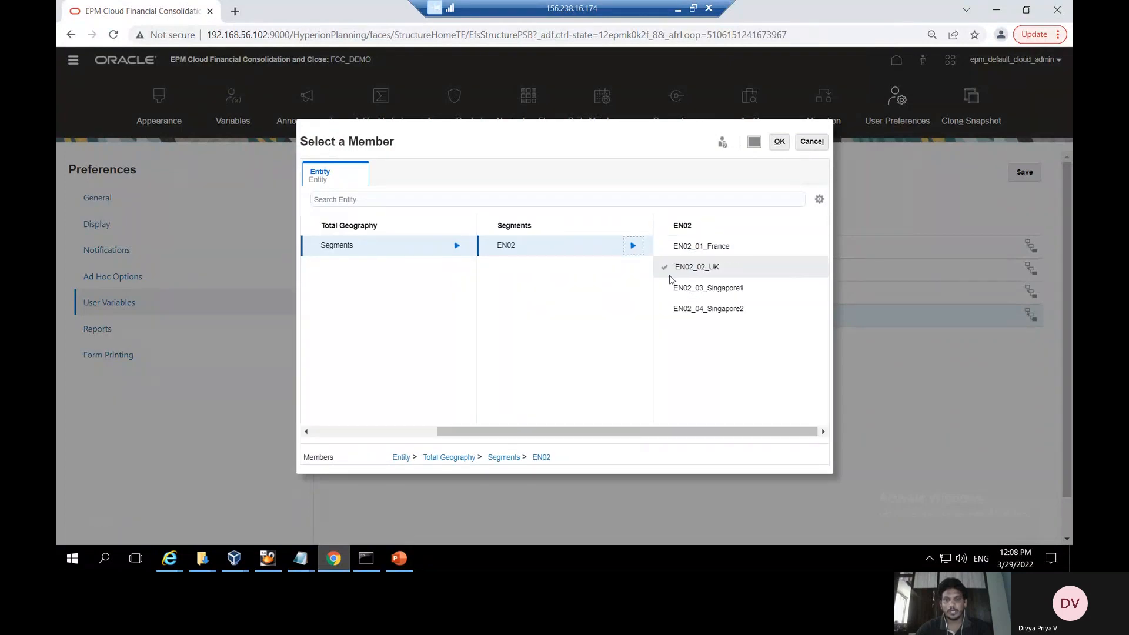
{"action": "left_click", "coordinate": [665, 269]}
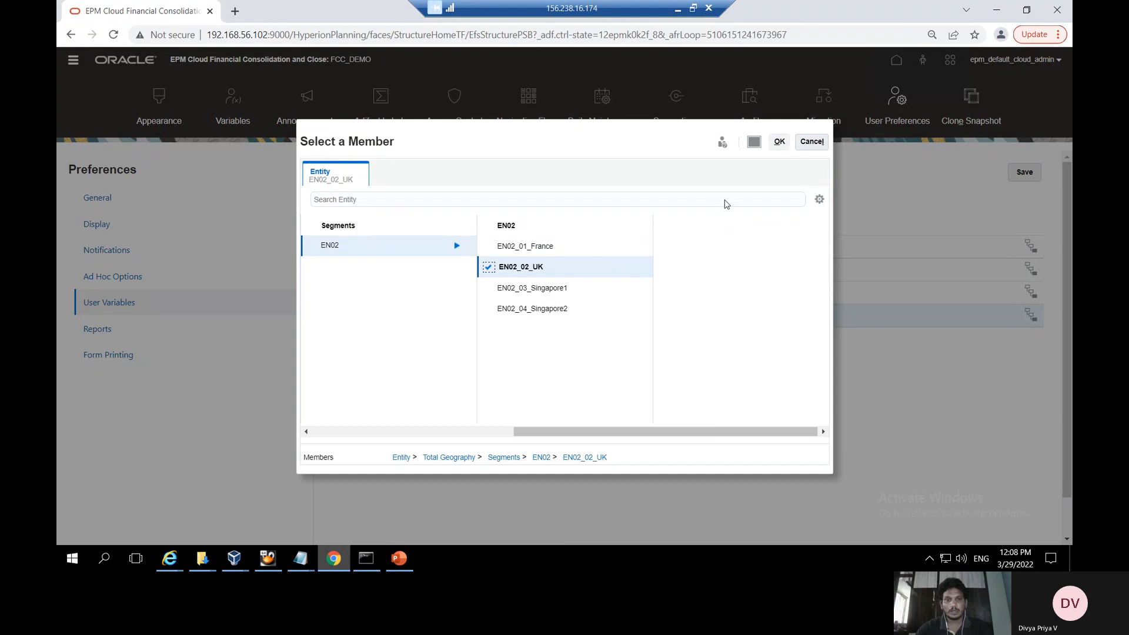
{"action": "left_click", "coordinate": [487, 292]}
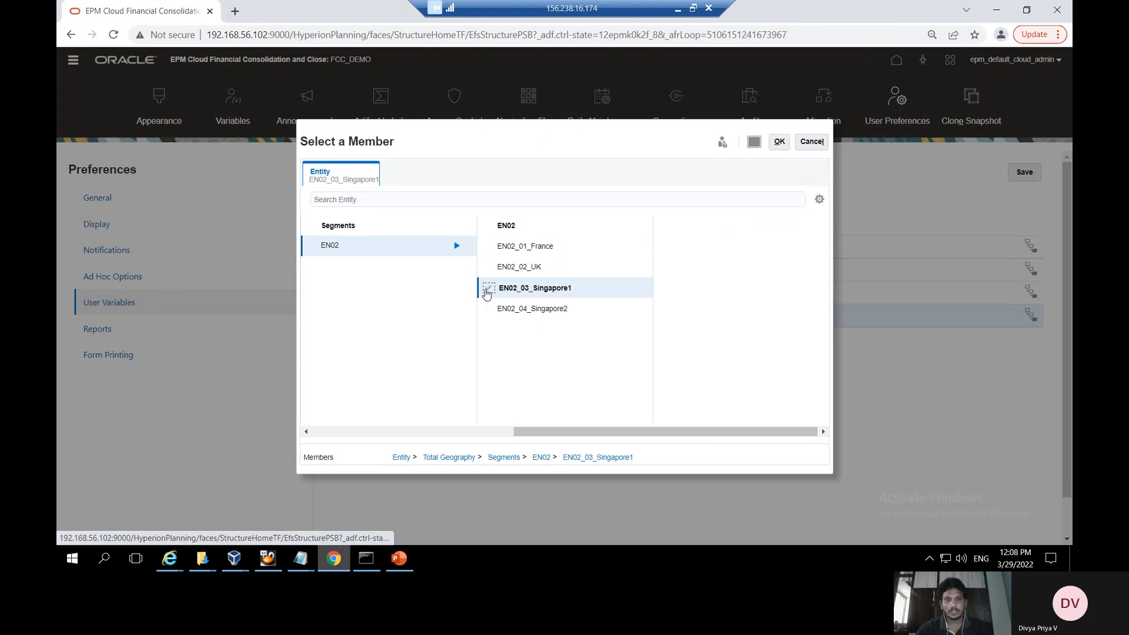
{"action": "left_click", "coordinate": [779, 141]}
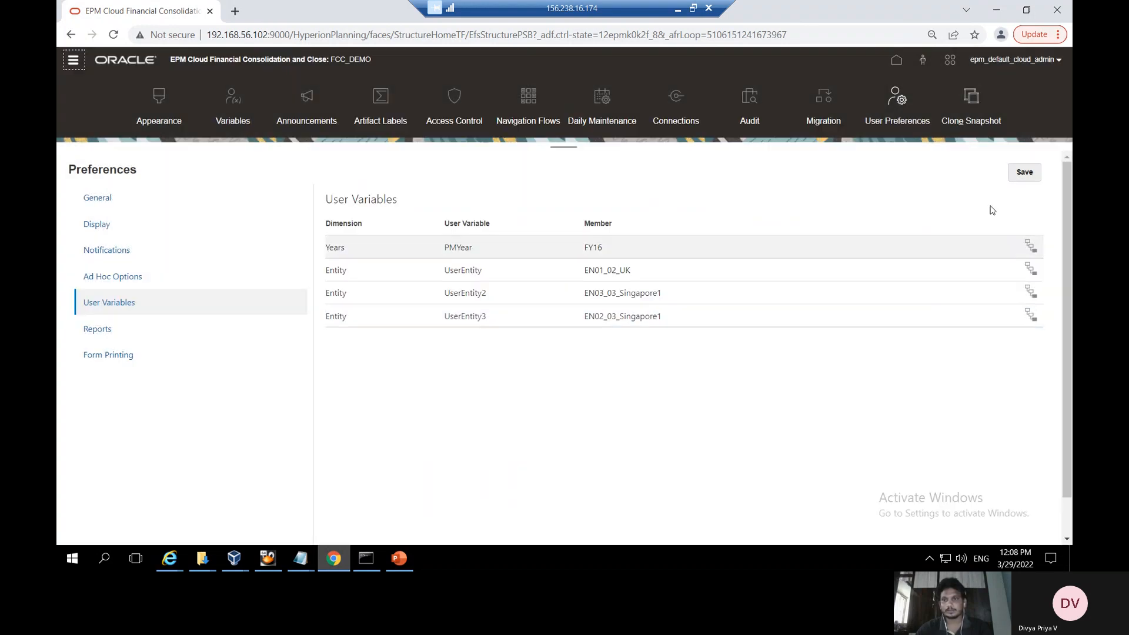
{"action": "left_click", "coordinate": [1034, 171]}
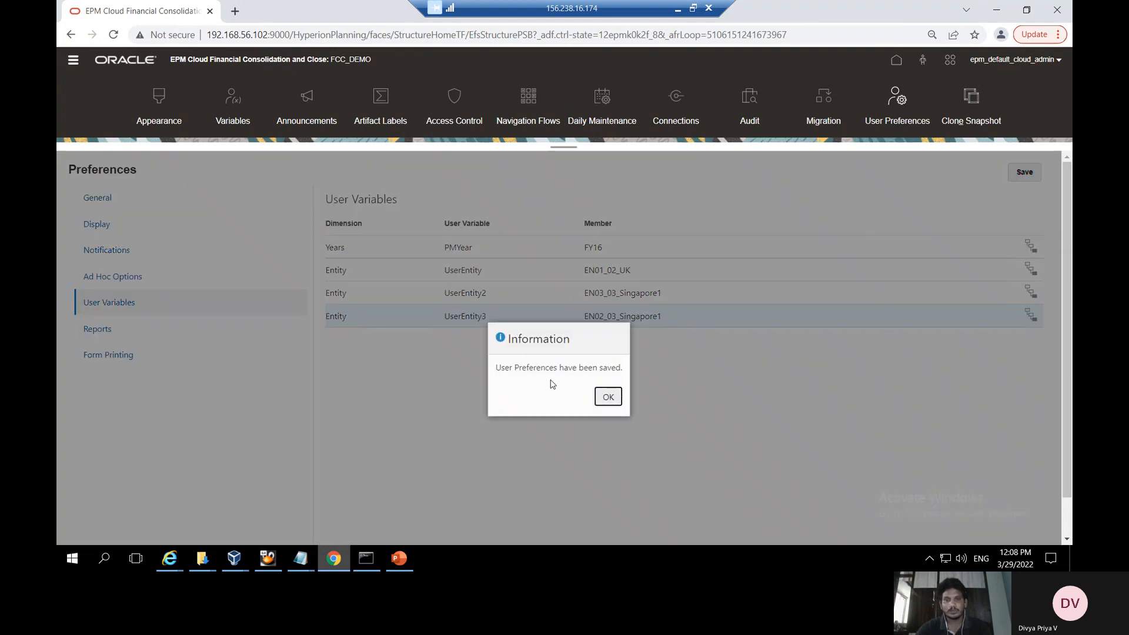
{"action": "left_click", "coordinate": [607, 398]}
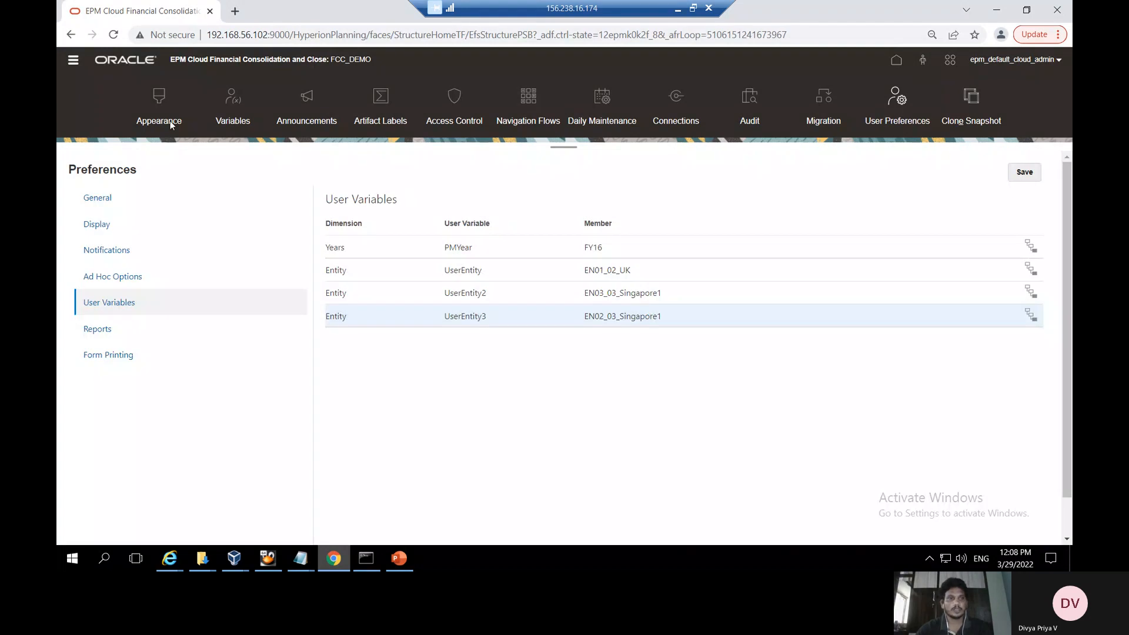
Open User Variable Form Demo for editing on its Other Options tab
{"action": "left_click", "coordinate": [72, 60]}
{"action": "left_click", "coordinate": [551, 177]}
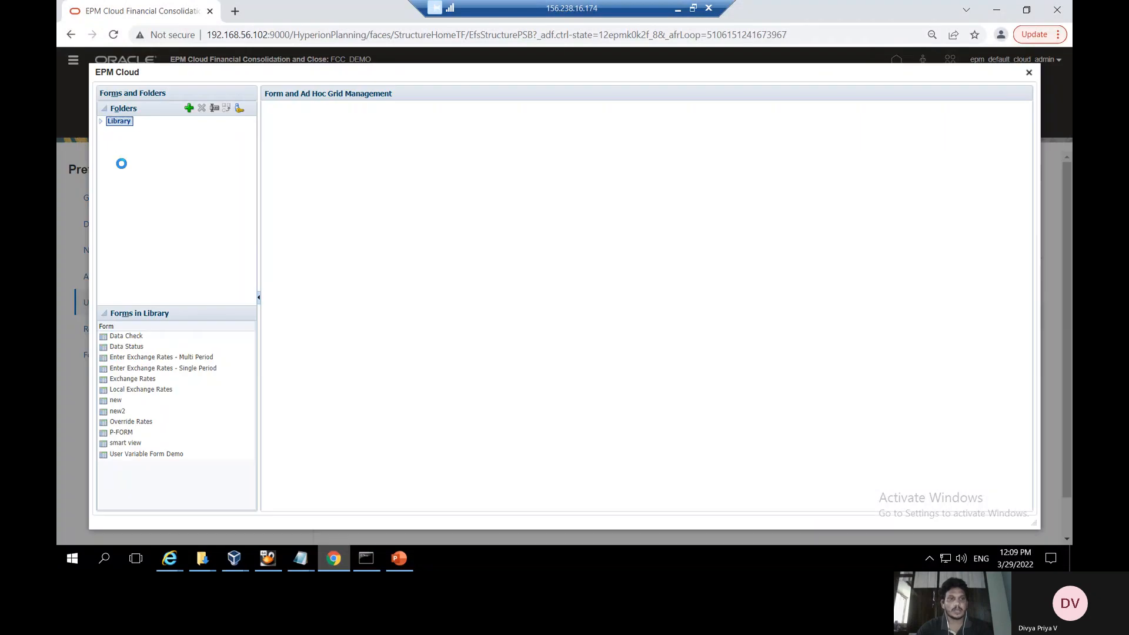
{"action": "left_click", "coordinate": [327, 257]}
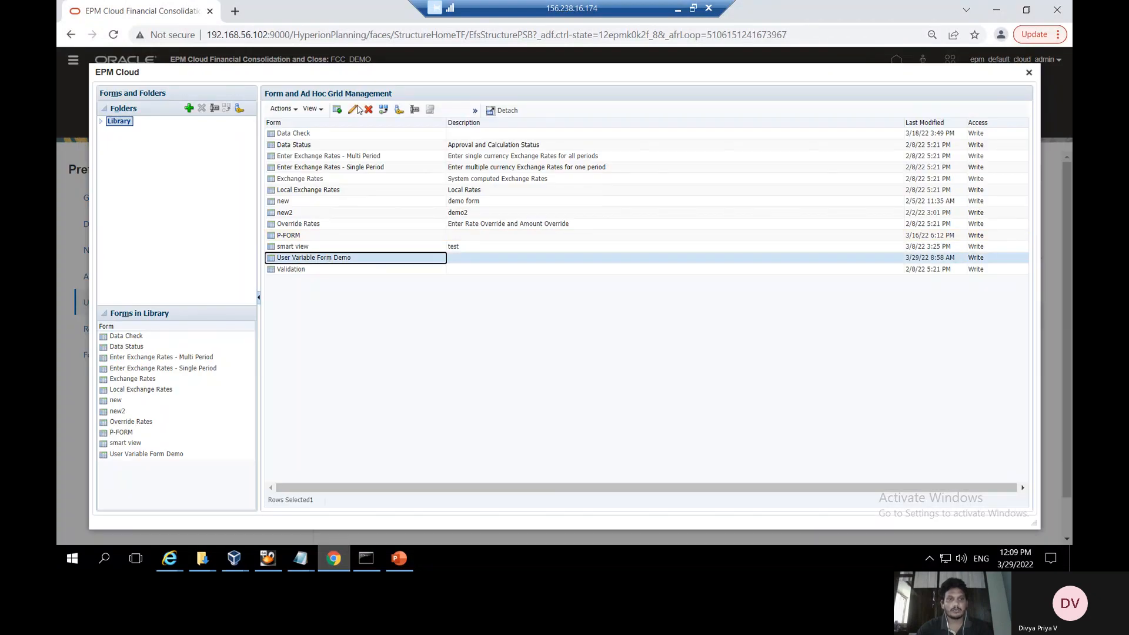
{"action": "left_click", "coordinate": [354, 109]}
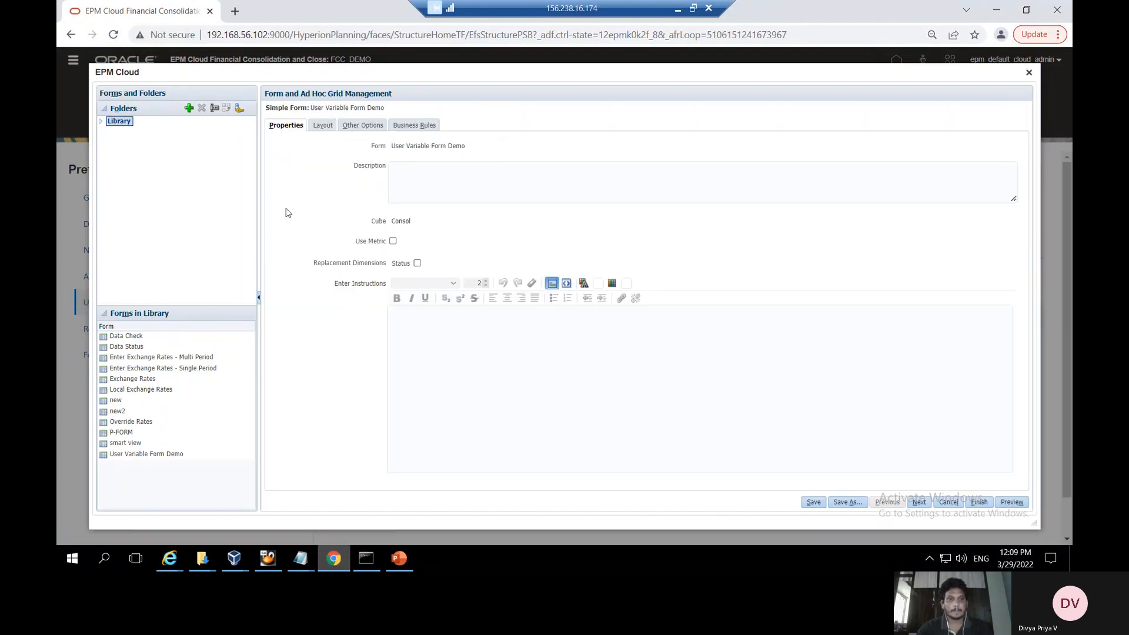
{"action": "left_click", "coordinate": [364, 125]}
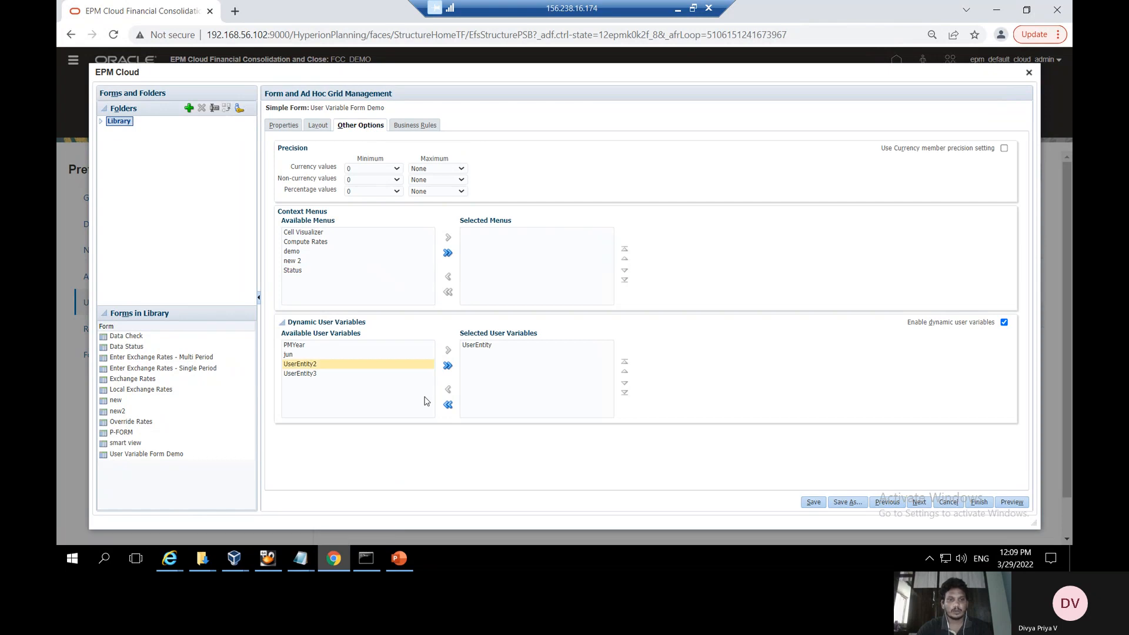
Add UserEntity3 to the selected dynamic user variables, save the form, and preview it
{"action": "left_click", "coordinate": [353, 373]}
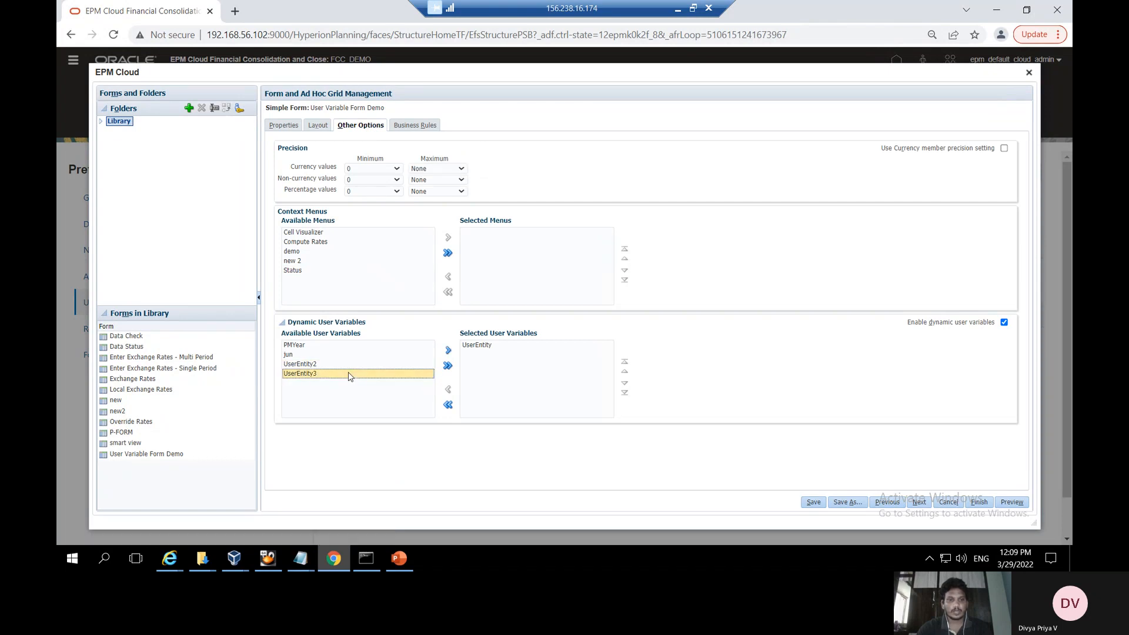
{"action": "left_click", "coordinate": [448, 350]}
{"action": "left_click", "coordinate": [487, 346]}
{"action": "left_click", "coordinate": [814, 502]}
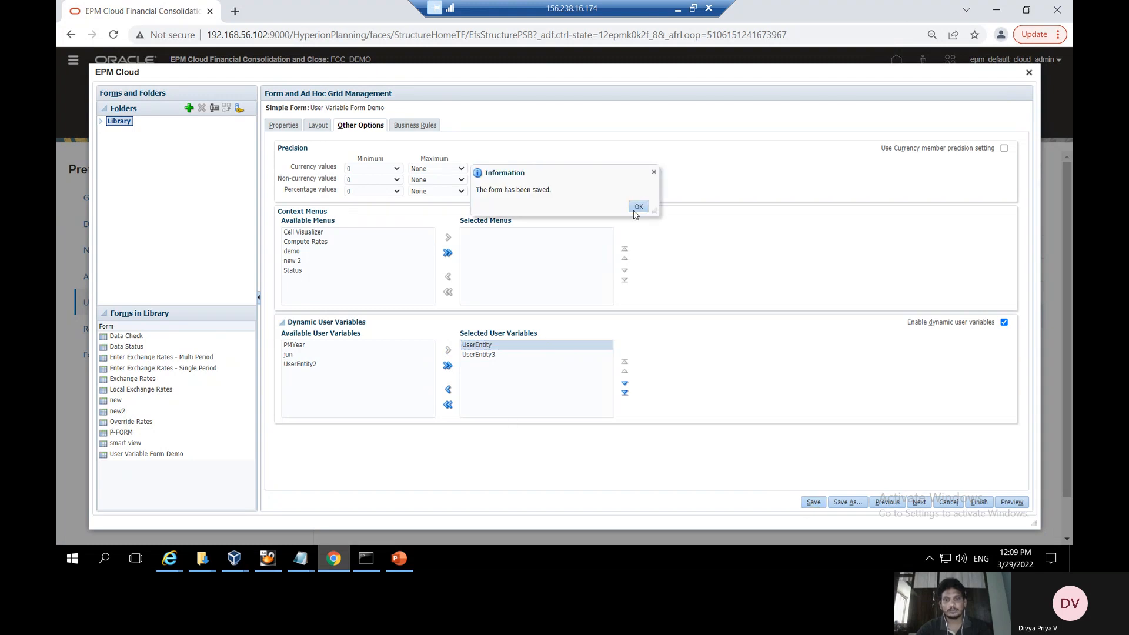
{"action": "left_click", "coordinate": [636, 210]}
{"action": "left_click", "coordinate": [1012, 502]}
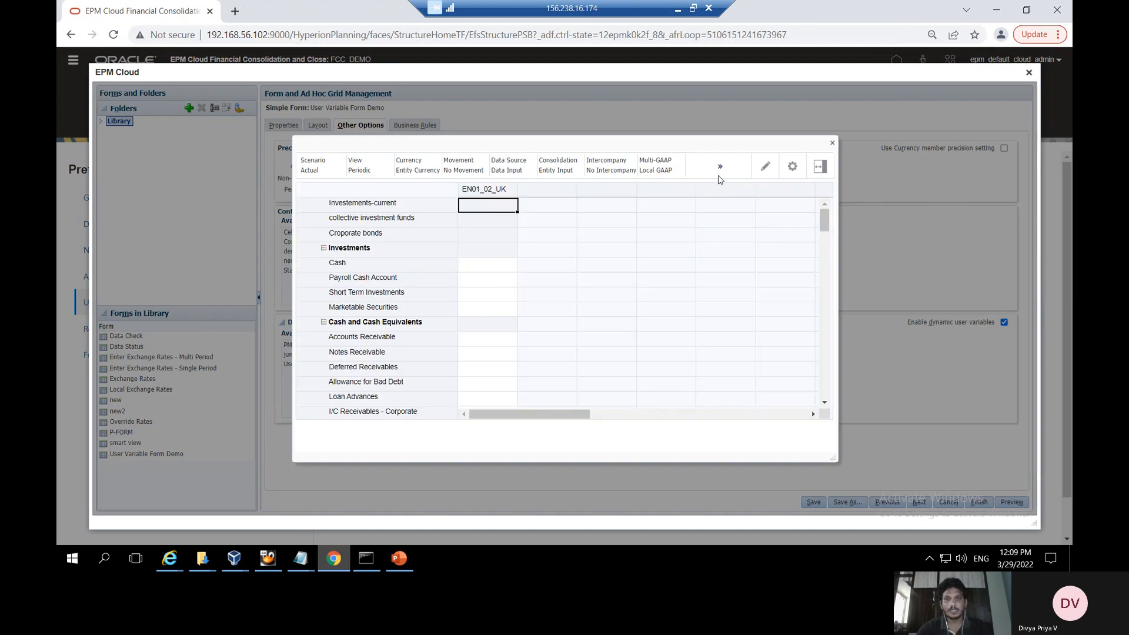
Open UserEntity3's member choices in the preview and drill into EN02's children
{"action": "left_click", "coordinate": [721, 168]}
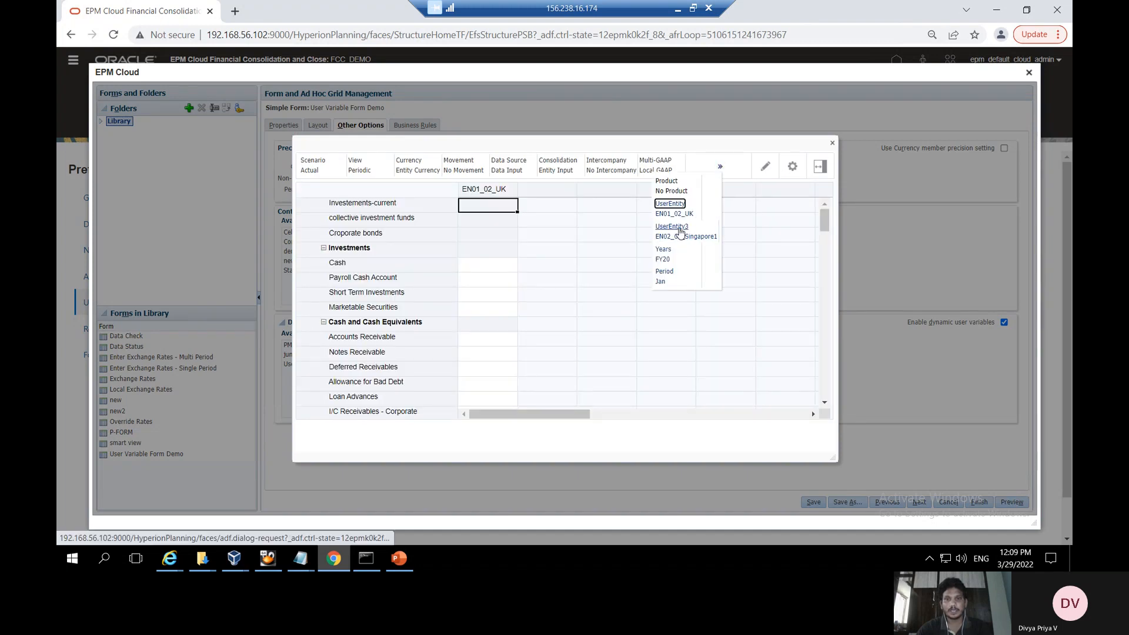
{"action": "left_click", "coordinate": [675, 233]}
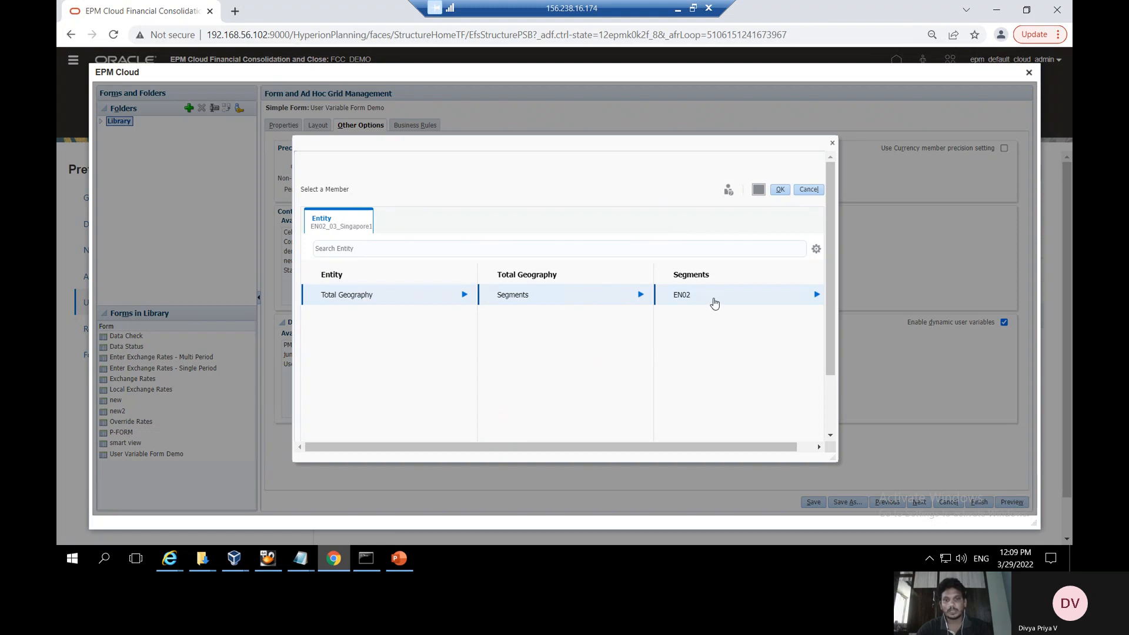
{"action": "left_click", "coordinate": [816, 293]}
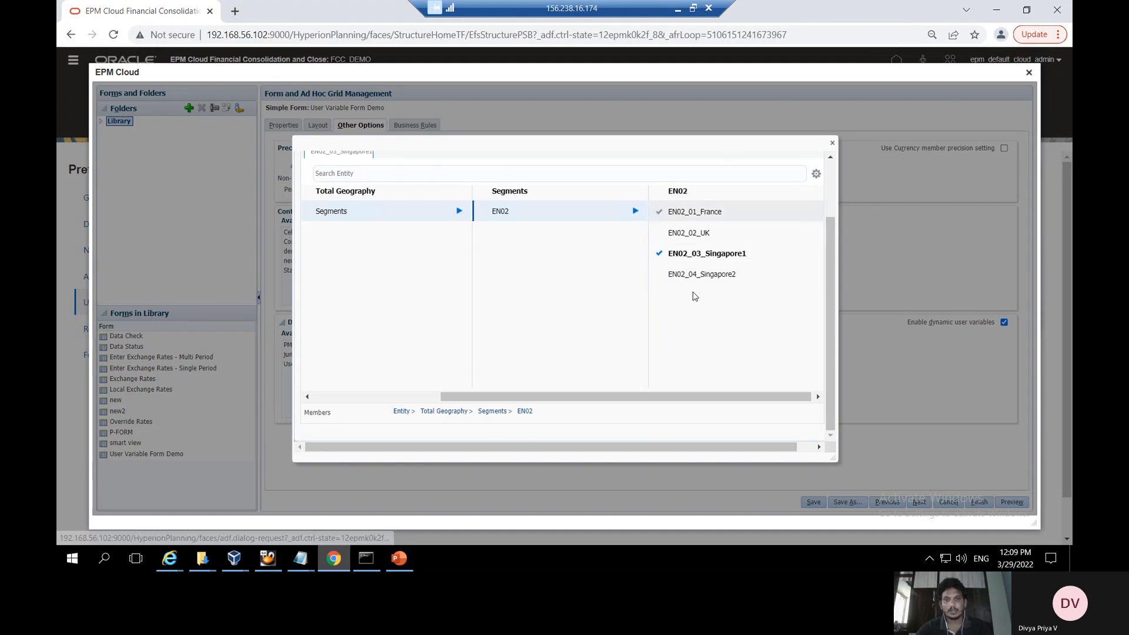
{"action": "left_click", "coordinate": [398, 561]}
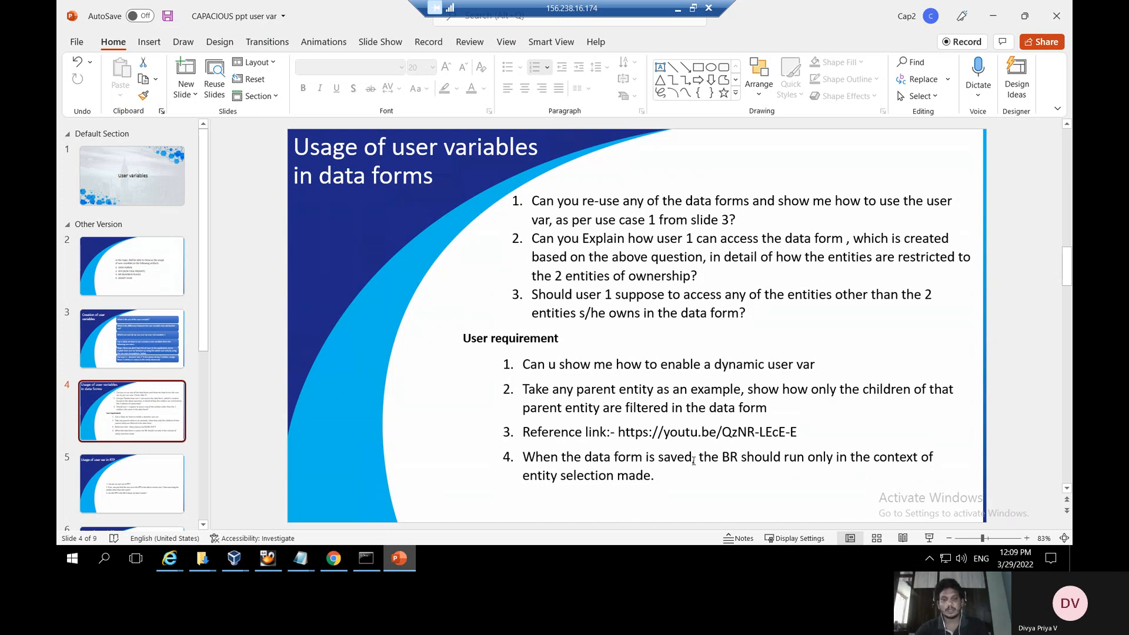
{"action": "left_click", "coordinate": [334, 559]}
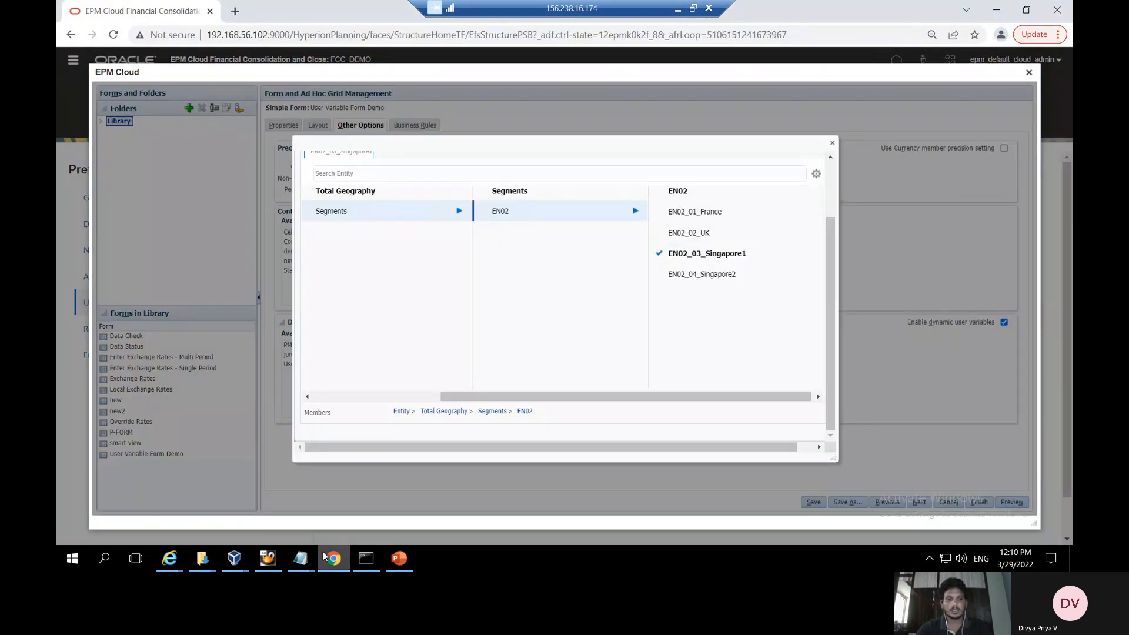
Attach Consol - Rule - Translate with Use Members on Form and Run After Save, then save the form
{"action": "left_click", "coordinate": [832, 142]}
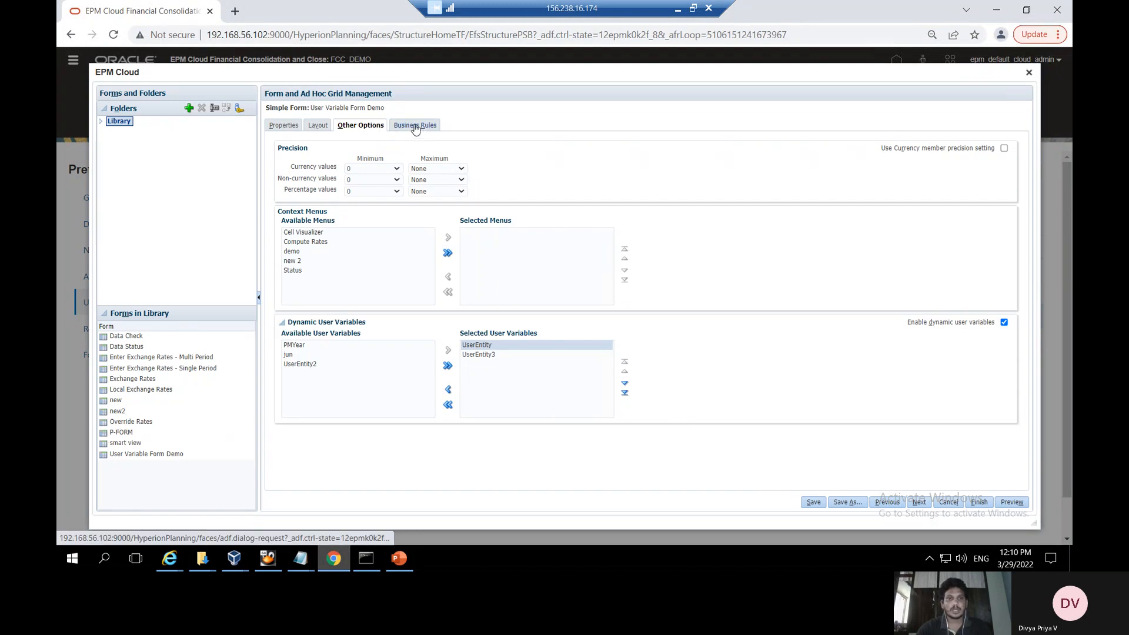
{"action": "left_click", "coordinate": [420, 127]}
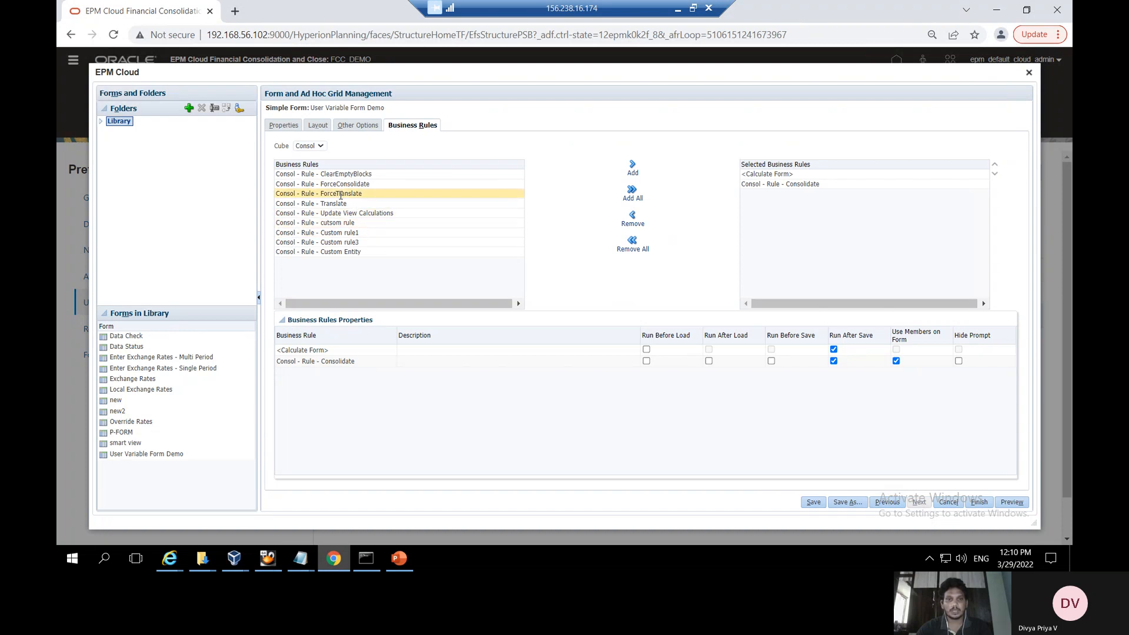
{"action": "left_click", "coordinate": [347, 203]}
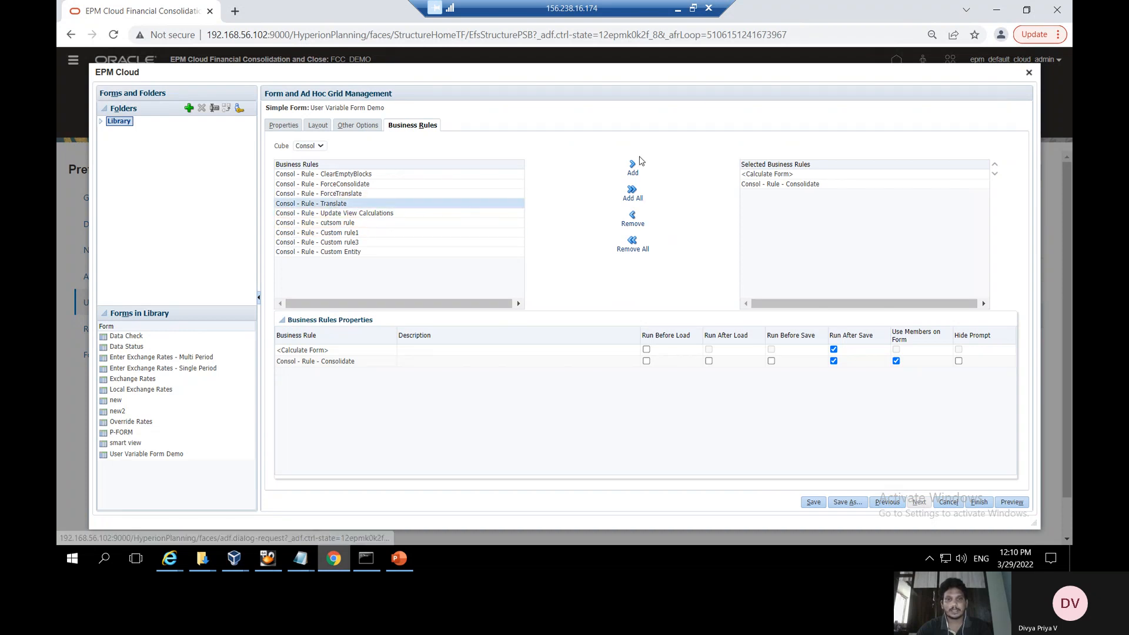
{"action": "left_click", "coordinate": [632, 170]}
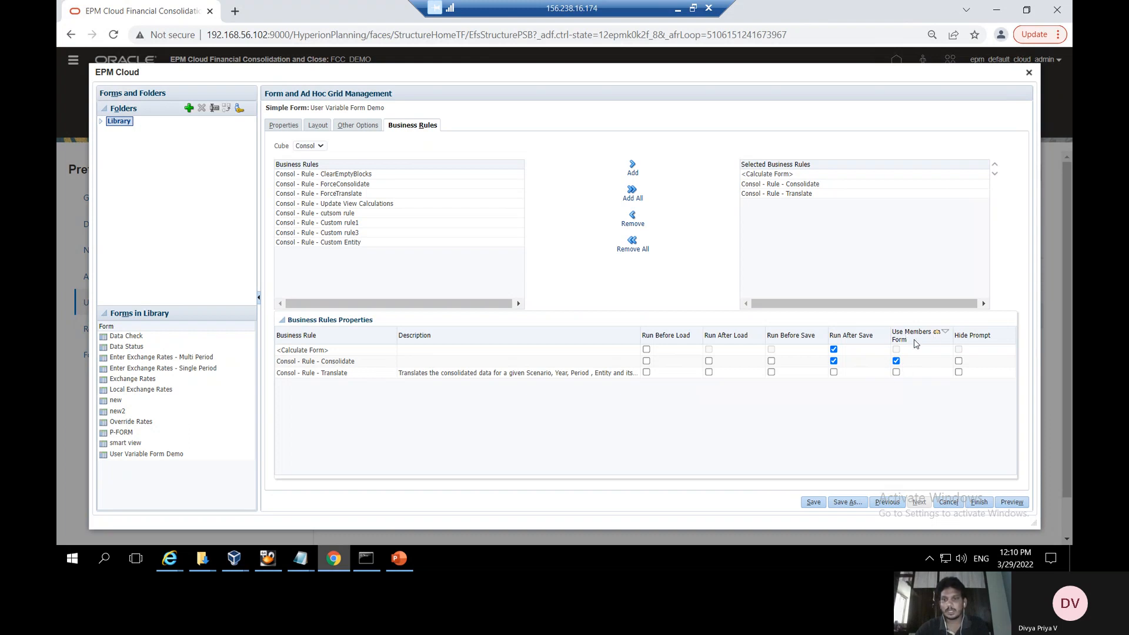
{"action": "left_click", "coordinate": [896, 372]}
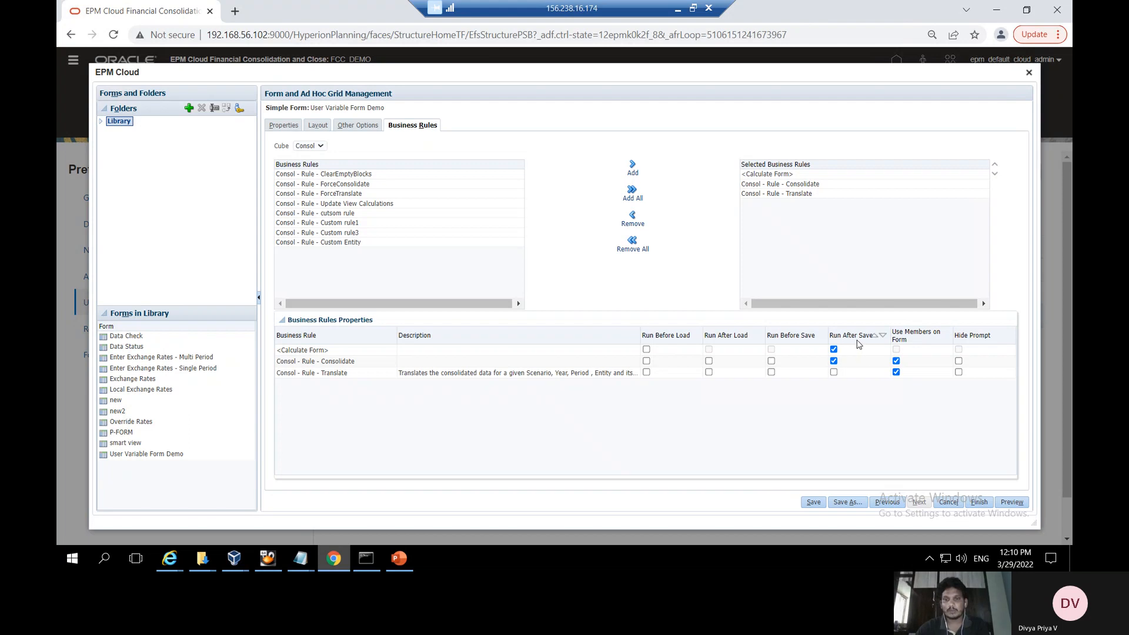
{"action": "left_click", "coordinate": [834, 373]}
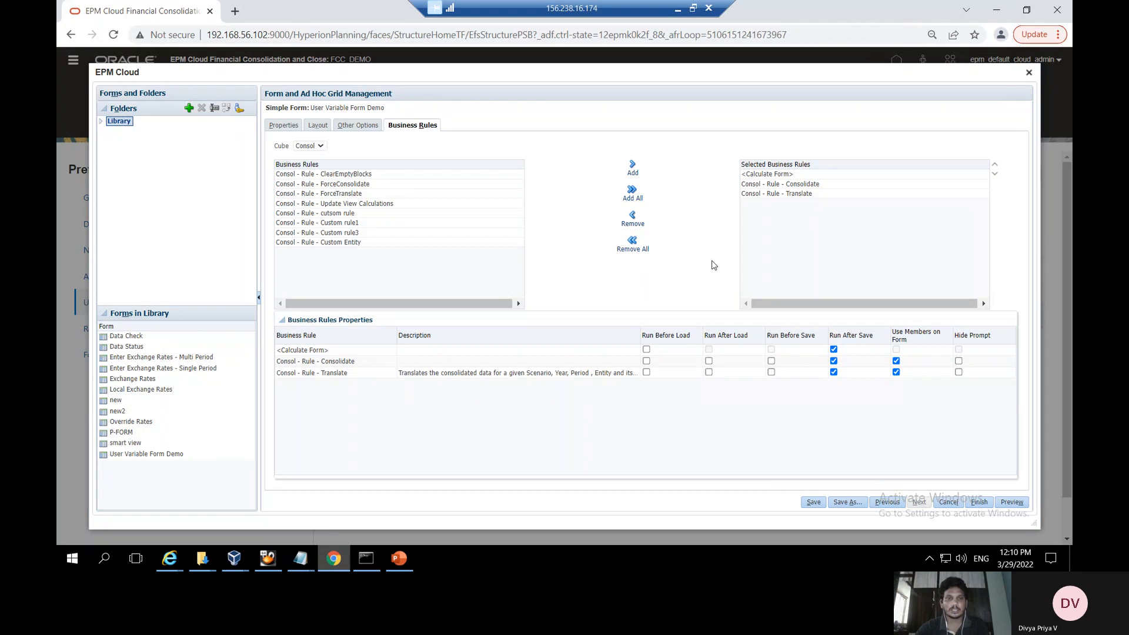
{"action": "left_click", "coordinate": [814, 506]}
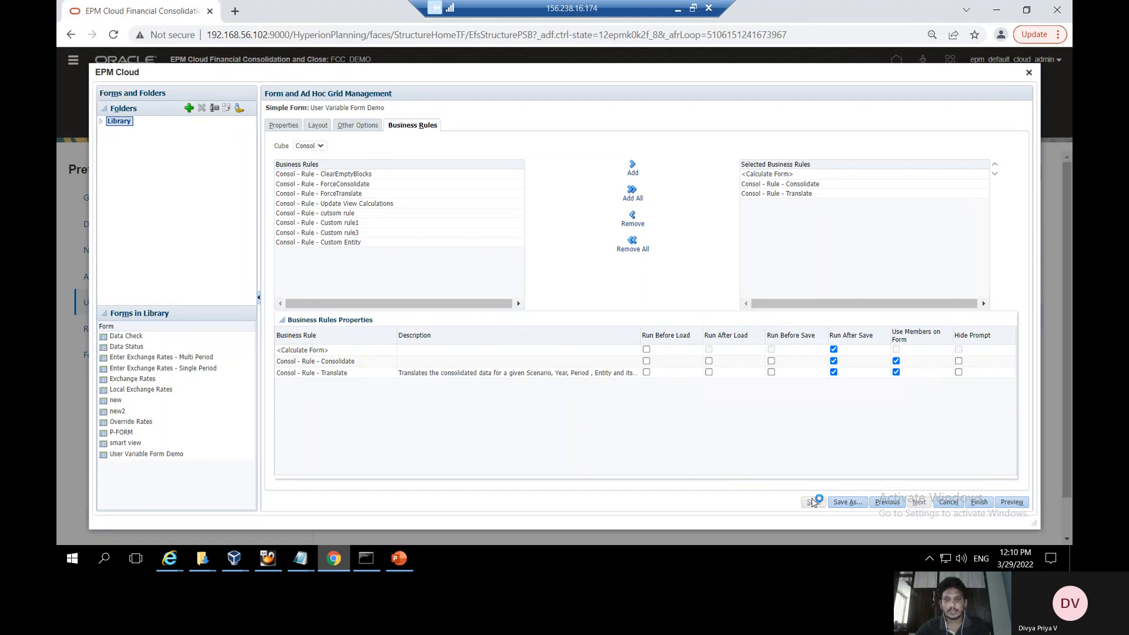
{"action": "left_click", "coordinate": [644, 205]}
{"action": "left_click", "coordinate": [399, 558]}
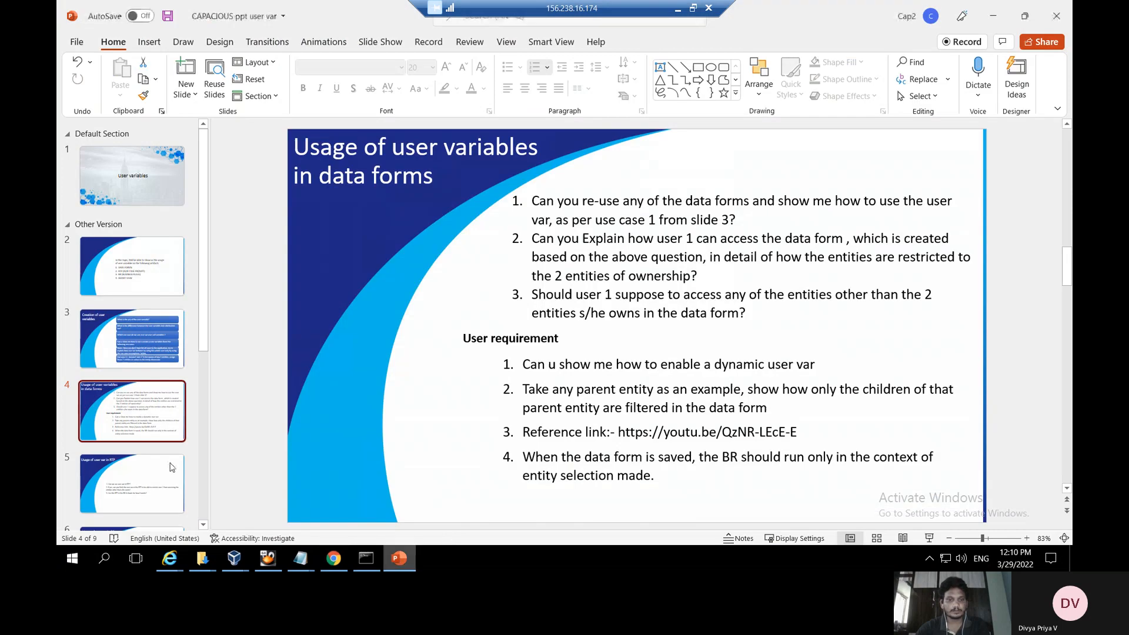
View slide 5, 'Usage of user var in RTP', then return to the EPM form
{"action": "left_click", "coordinate": [145, 478]}
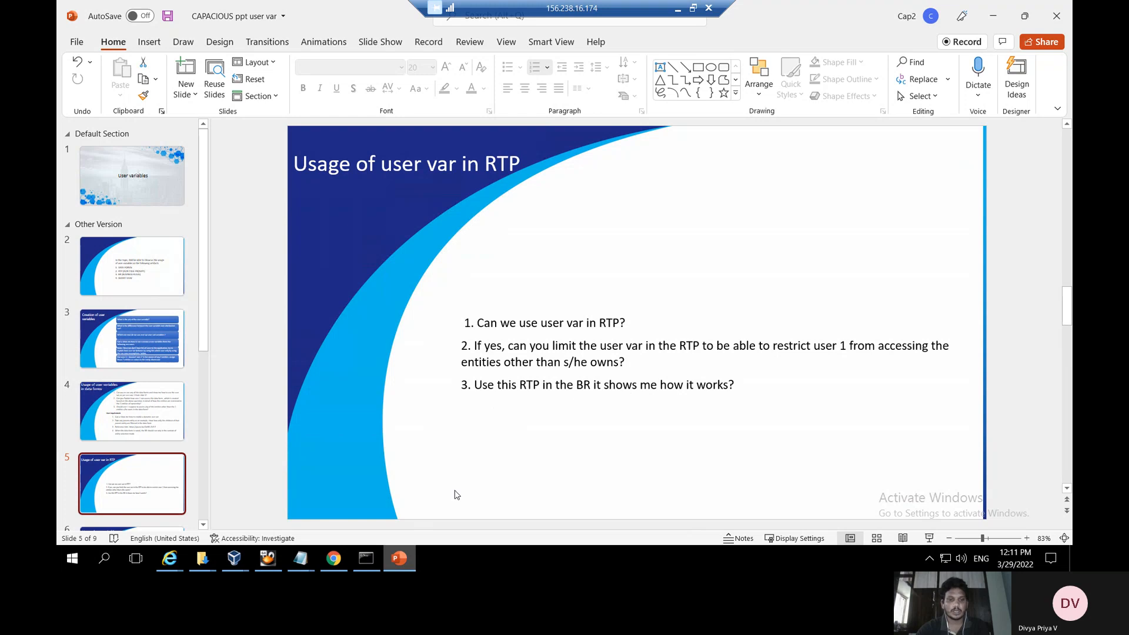
{"action": "left_click", "coordinate": [333, 558]}
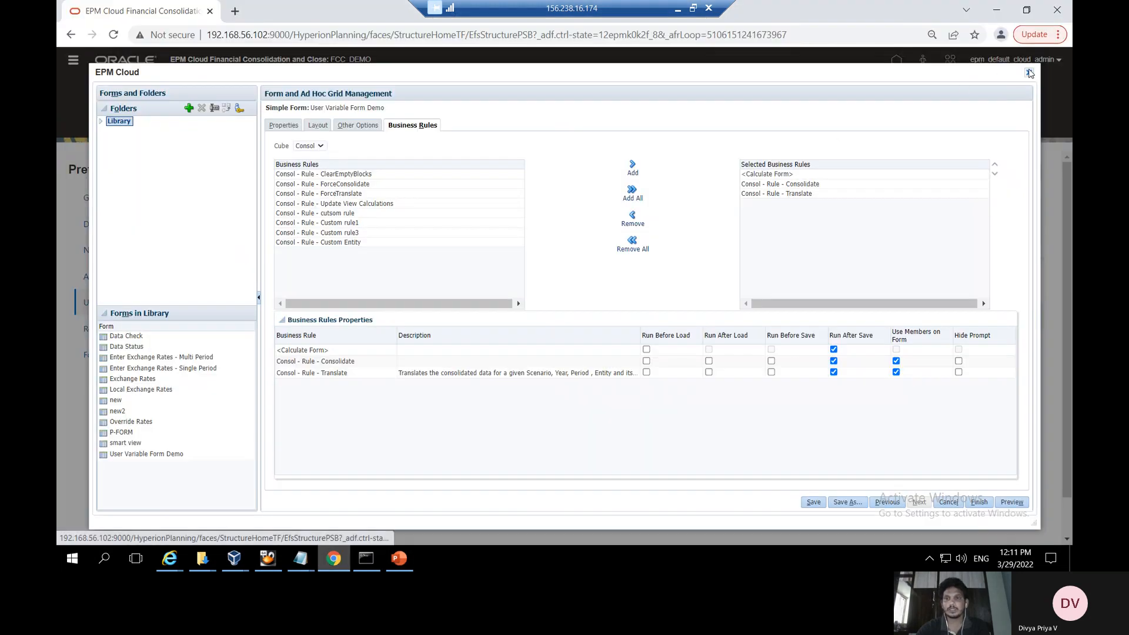
Close forms management and launch Calculation Manager from the Navigator's Rules entry
{"action": "left_click", "coordinate": [1029, 72]}
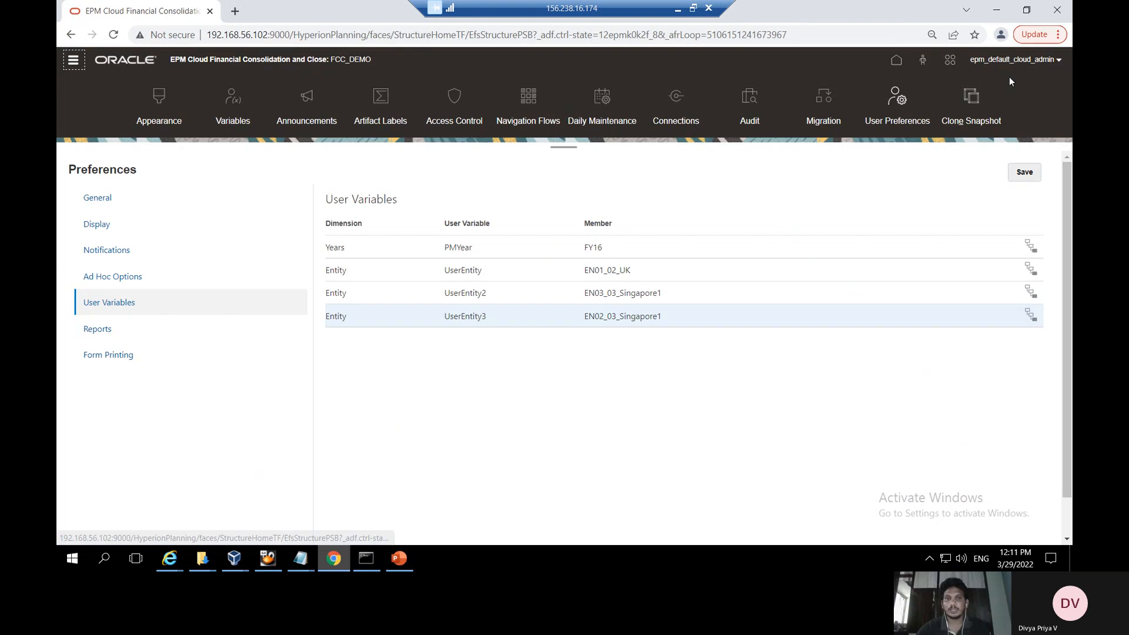
{"action": "left_click", "coordinate": [73, 60]}
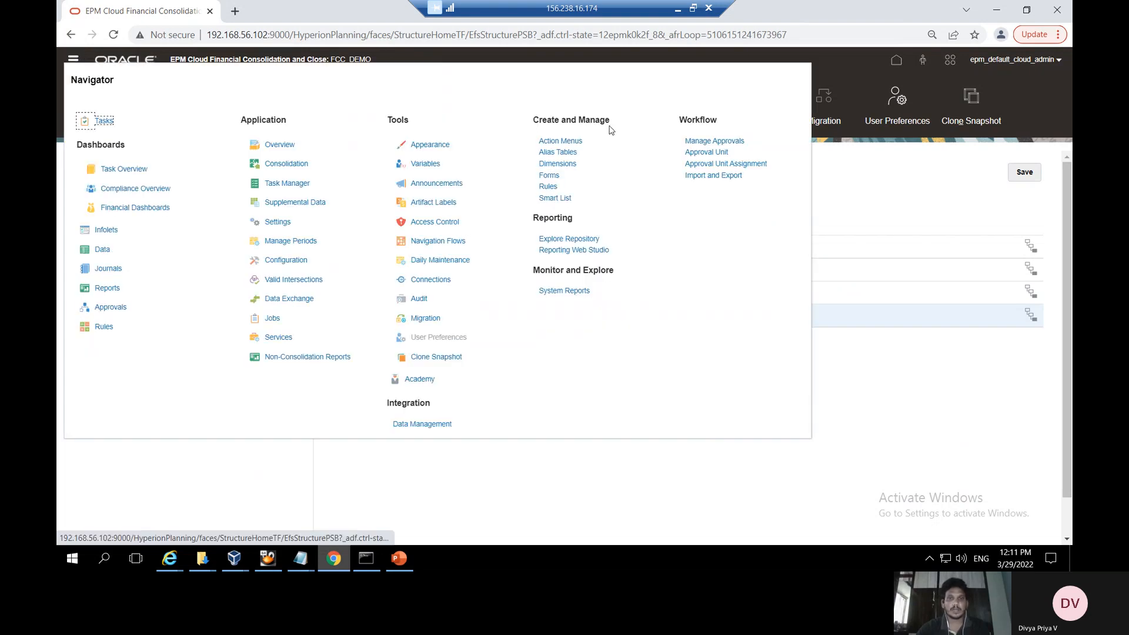
{"action": "left_click", "coordinate": [549, 187]}
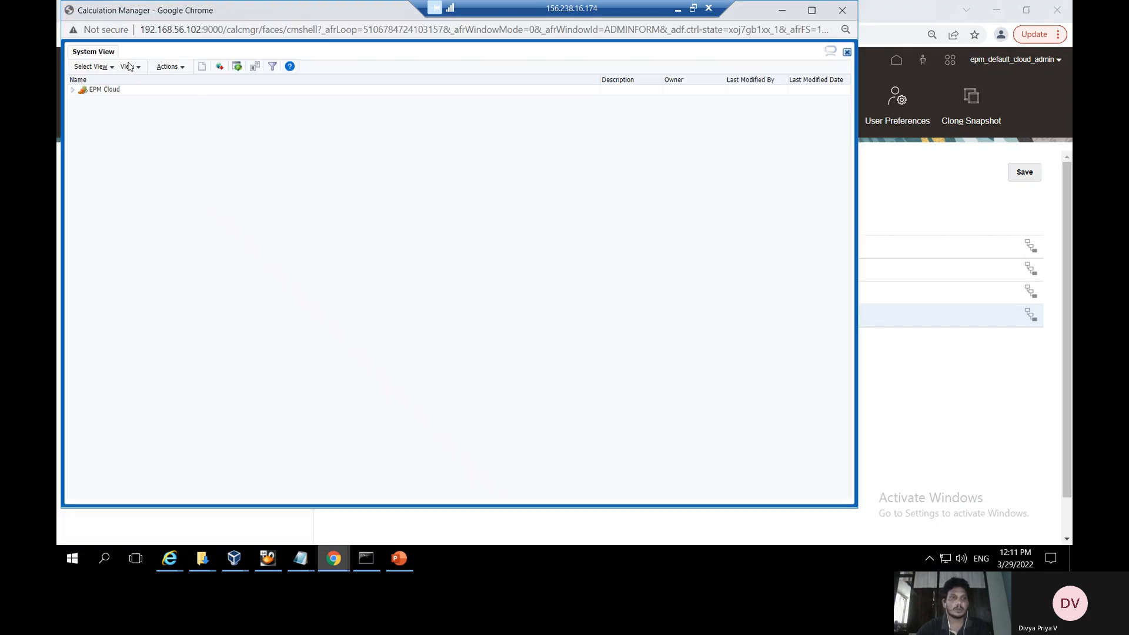
Open the Variable Designer and show the EPM Cloud Global variables RTP_Month and RTP_Year
{"action": "left_click", "coordinate": [172, 66]}
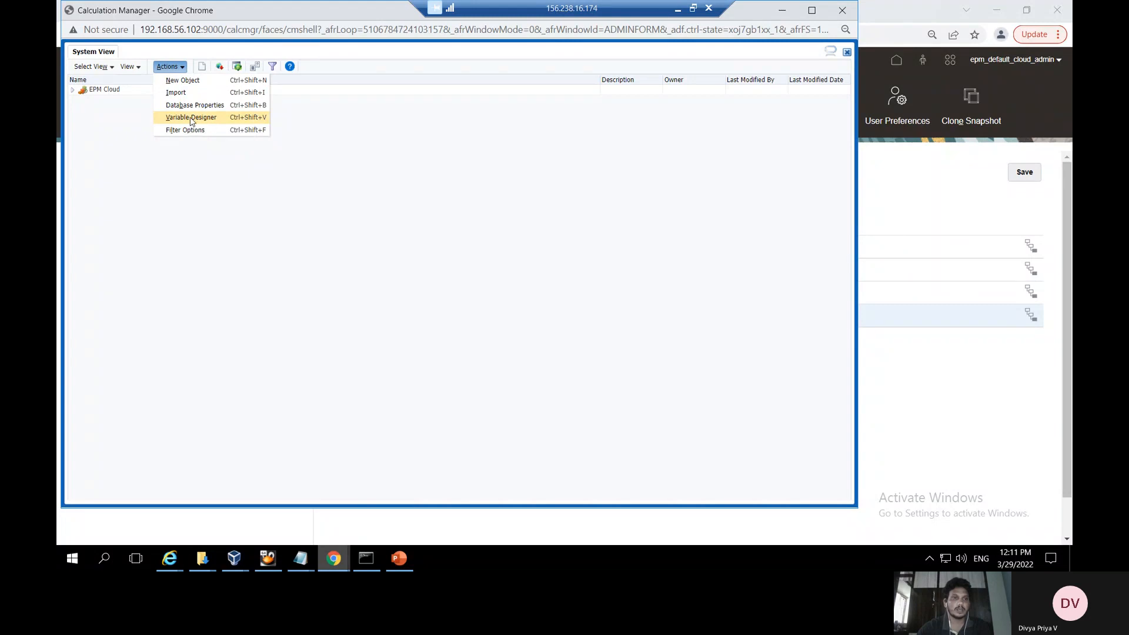
{"action": "left_click", "coordinate": [190, 118]}
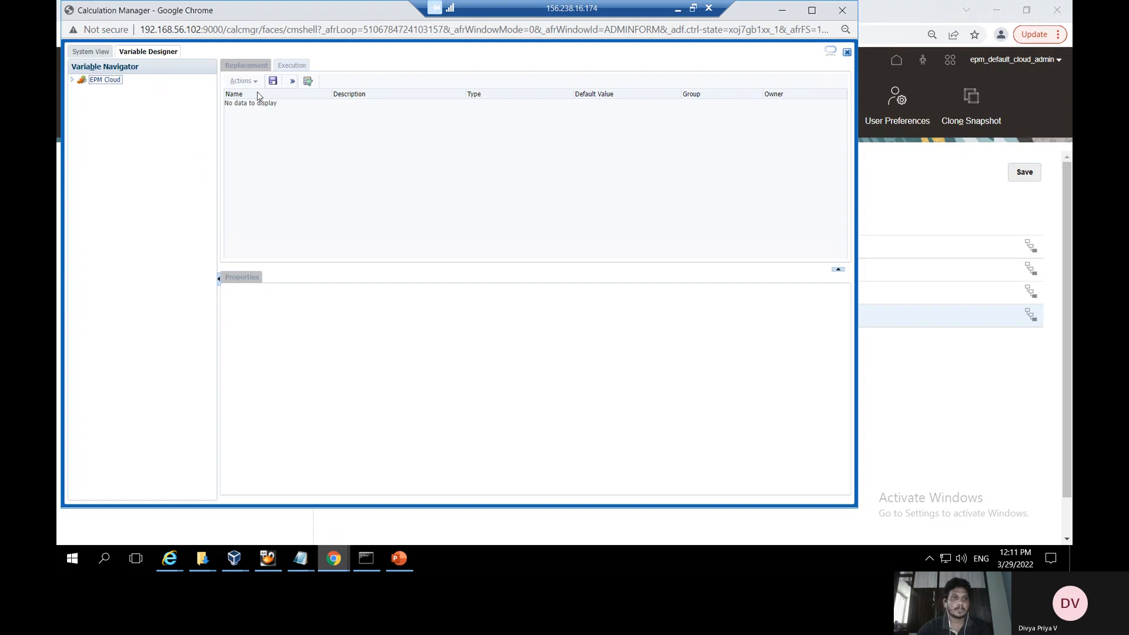
{"action": "left_click", "coordinate": [71, 79]}
{"action": "left_click", "coordinate": [115, 90]}
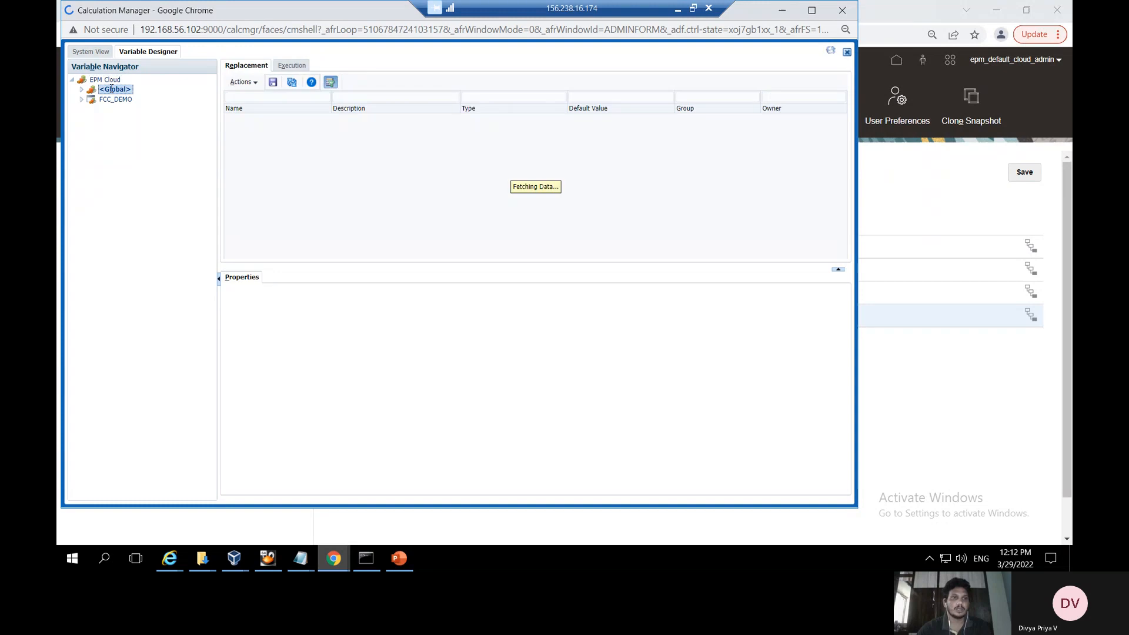
{"action": "left_click", "coordinate": [252, 84]}
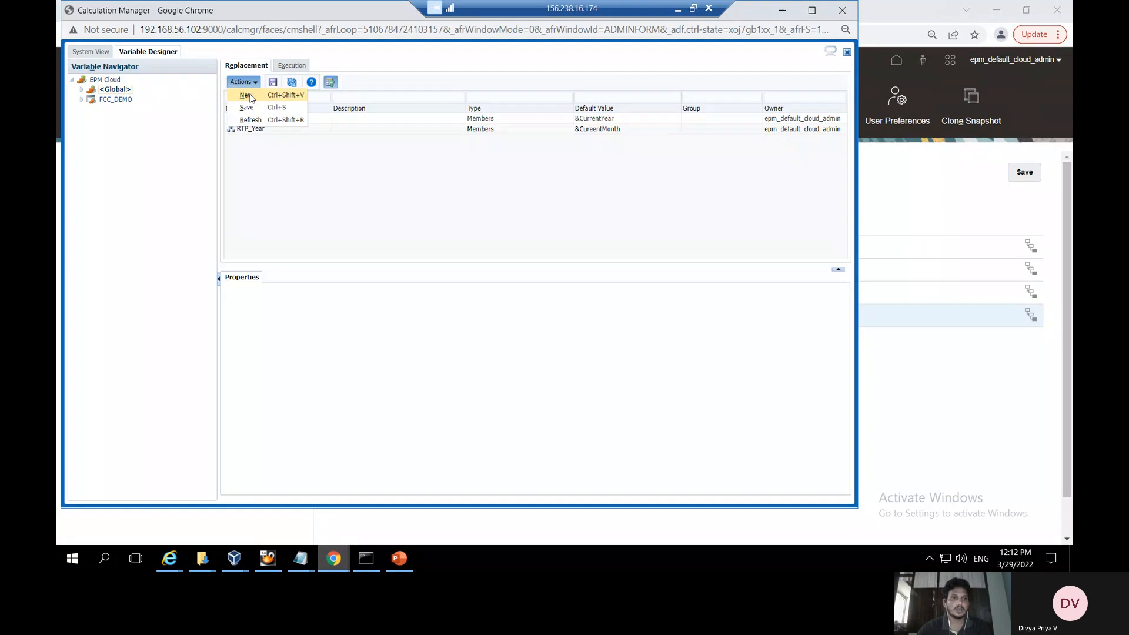
Create a new variable RTP_Entity1 of type Member on the Entity dimension, prompting at runtime
{"action": "left_click", "coordinate": [246, 95]}
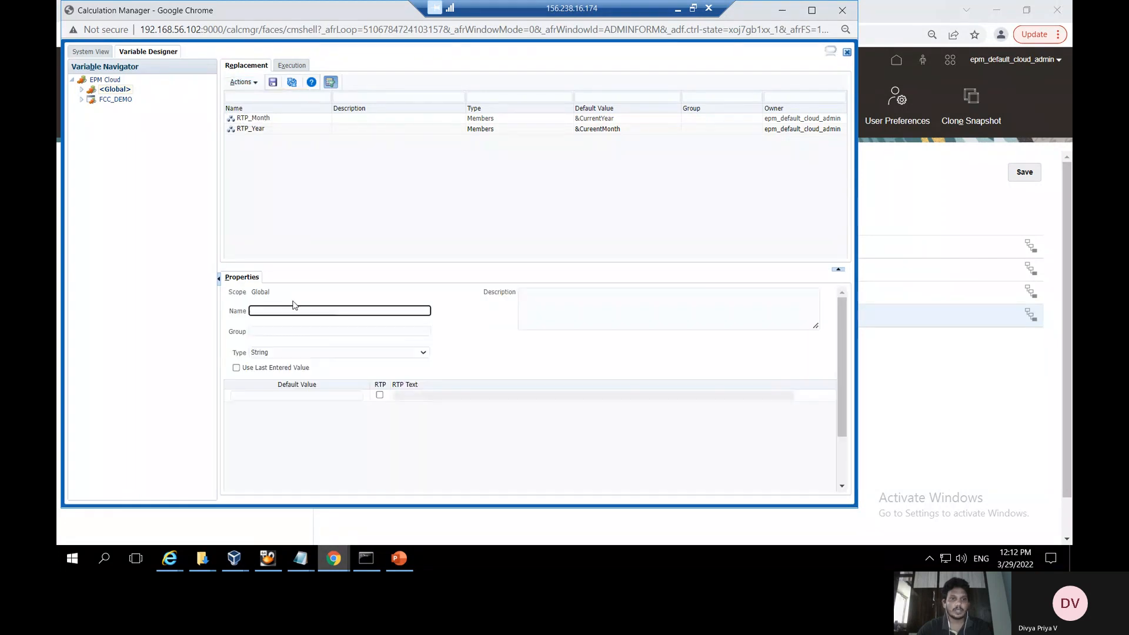
{"action": "type", "text": "R"}
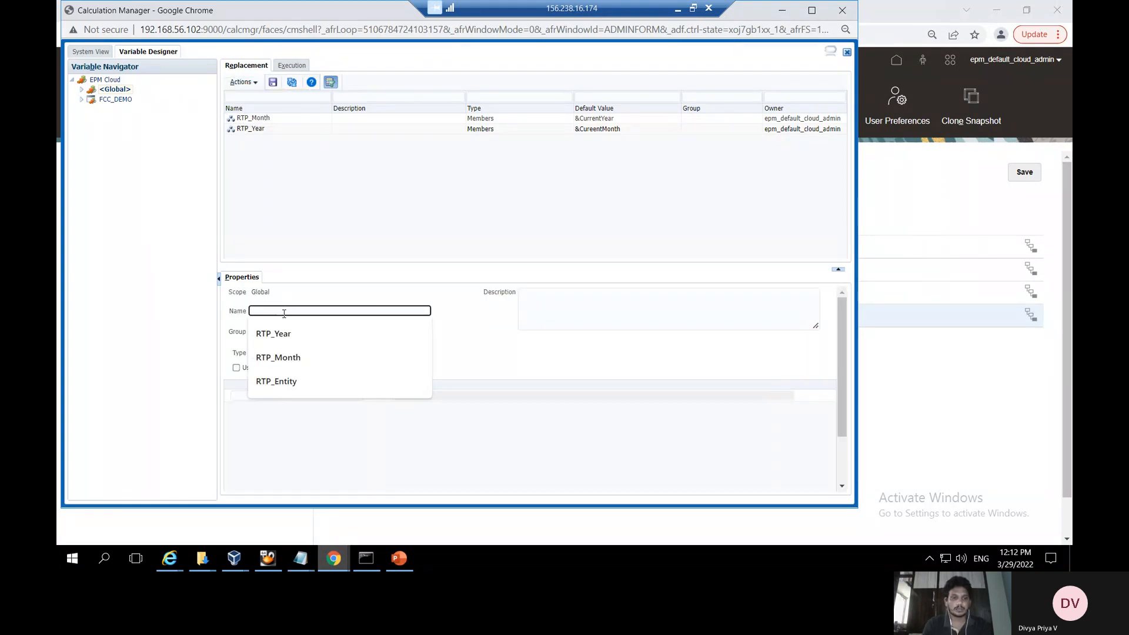
{"action": "type", "text": "TP_"}
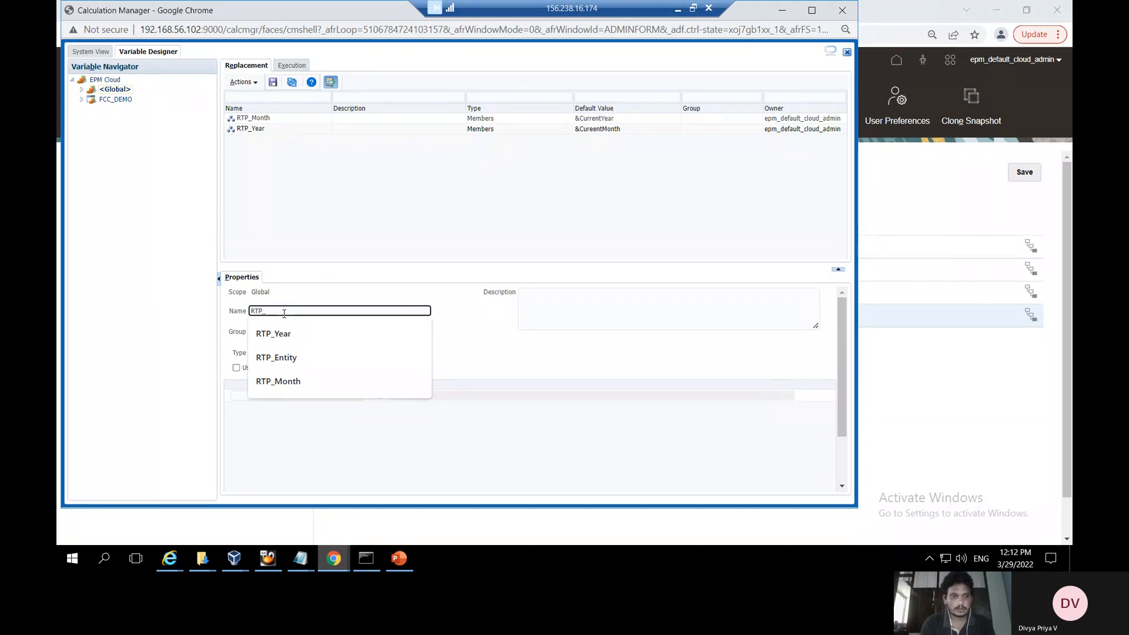
{"action": "type", "text": "Ent"}
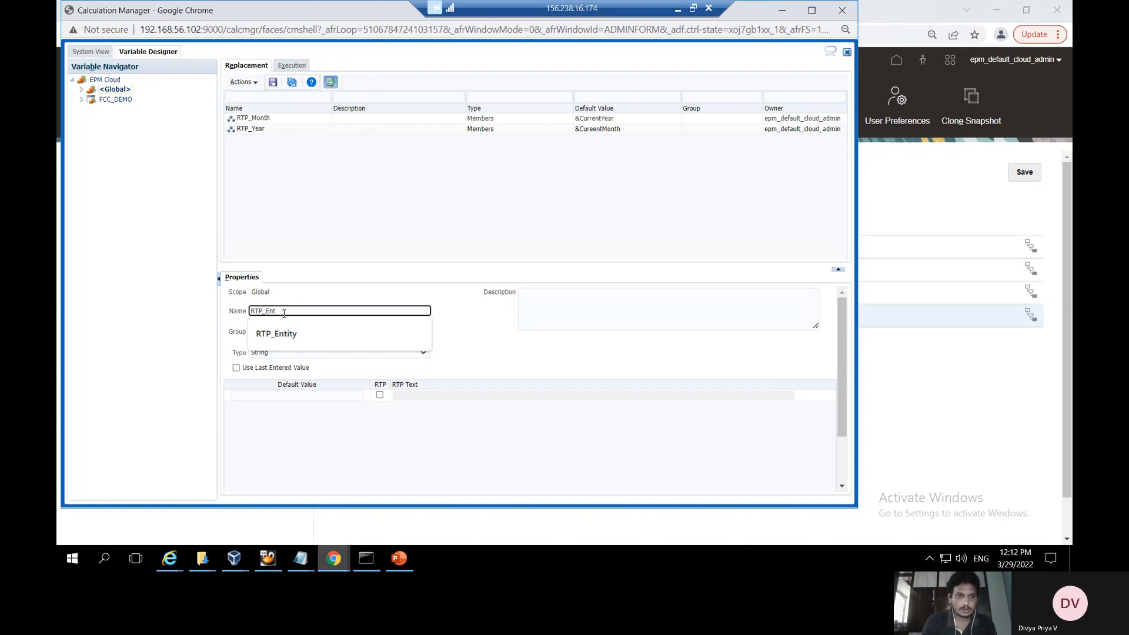
{"action": "key", "text": "BackSpace"}
{"action": "type", "text": "ity1"}
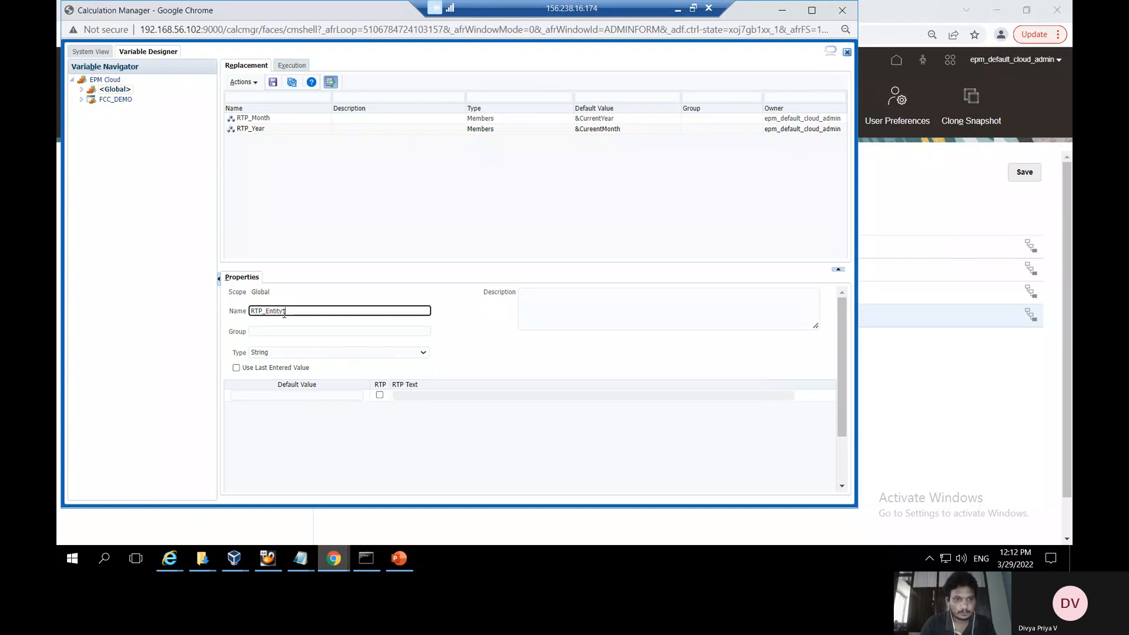
{"action": "left_click", "coordinate": [325, 358]}
{"action": "left_click", "coordinate": [324, 354]}
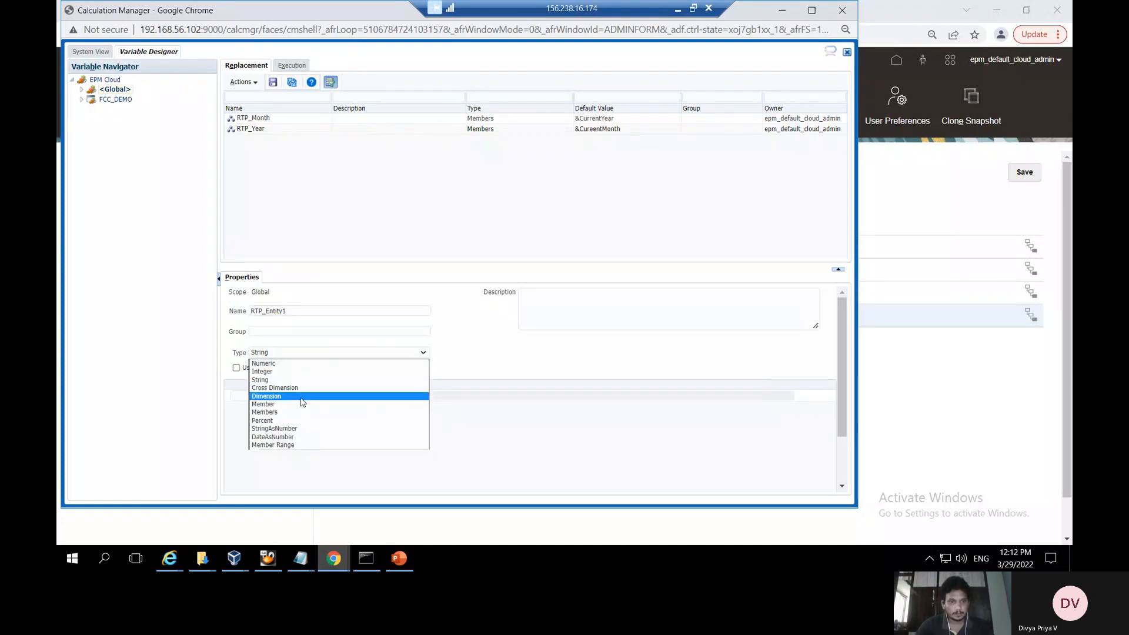
{"action": "left_click", "coordinate": [301, 405]}
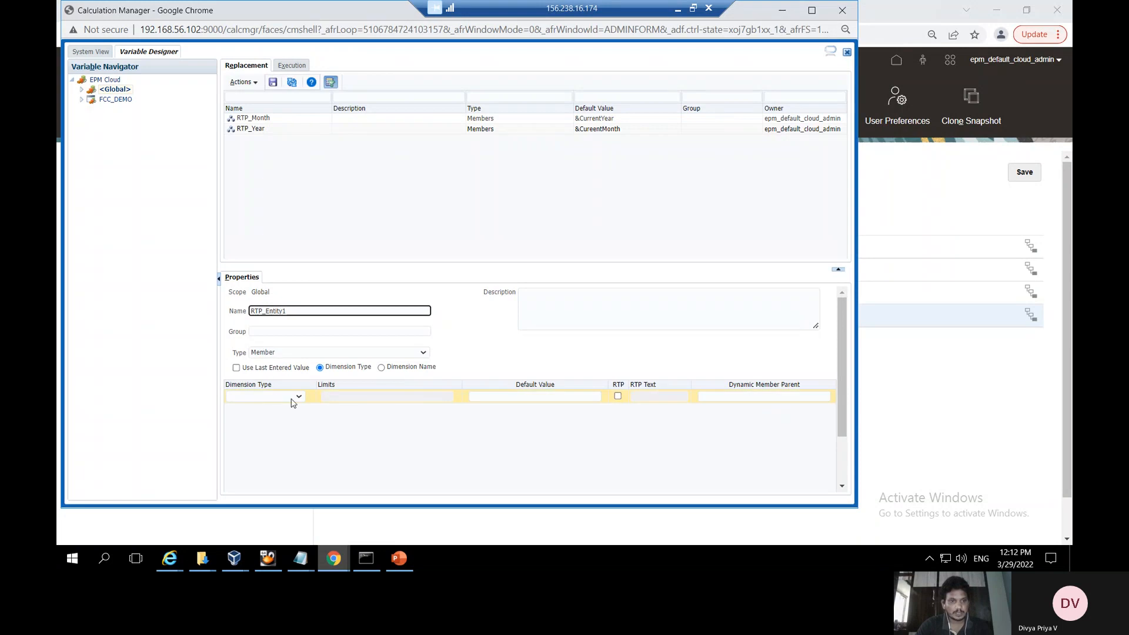
{"action": "left_click", "coordinate": [294, 397]}
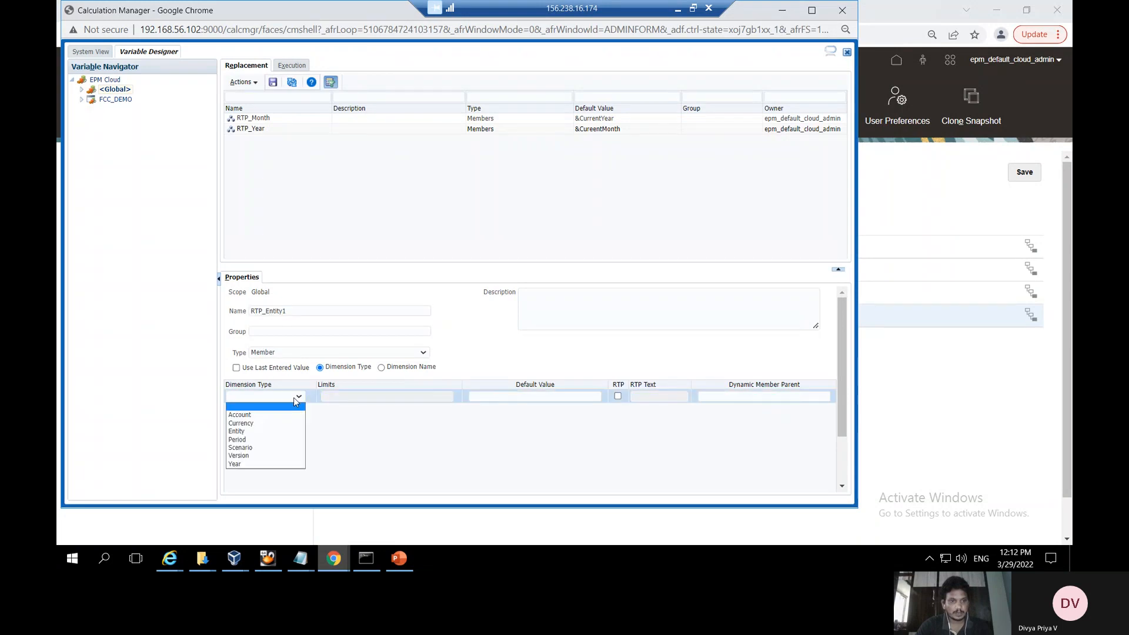
{"action": "left_click", "coordinate": [264, 433]}
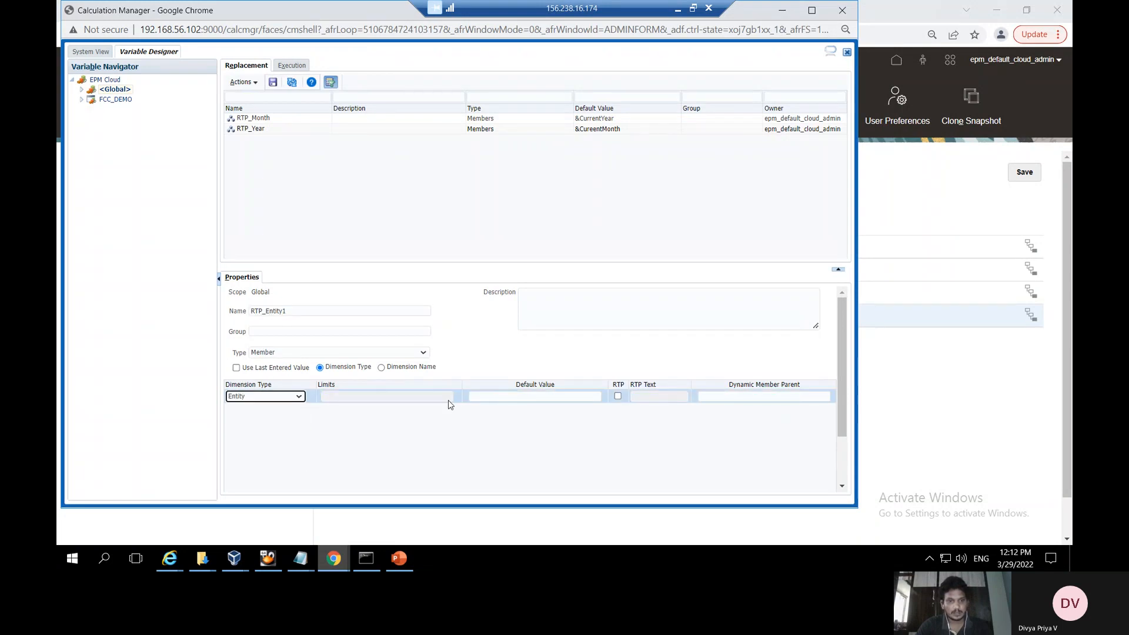
{"action": "left_click", "coordinate": [617, 397]}
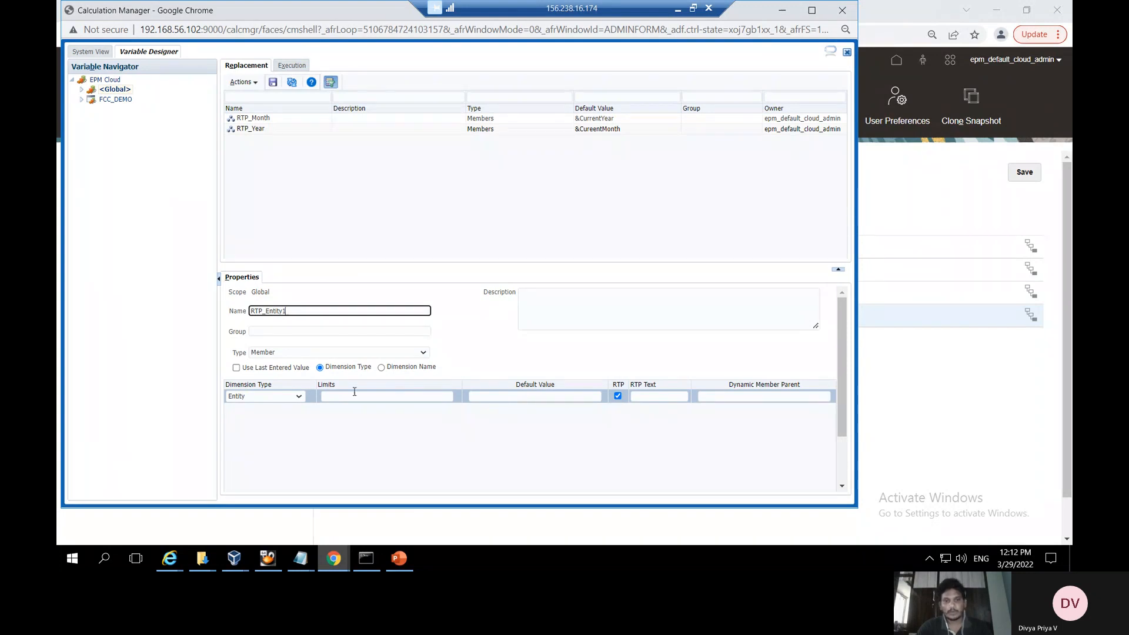
Set both the limits and the default value of RTP_Entity1 to &UserEntity3
{"action": "left_click", "coordinate": [390, 396]}
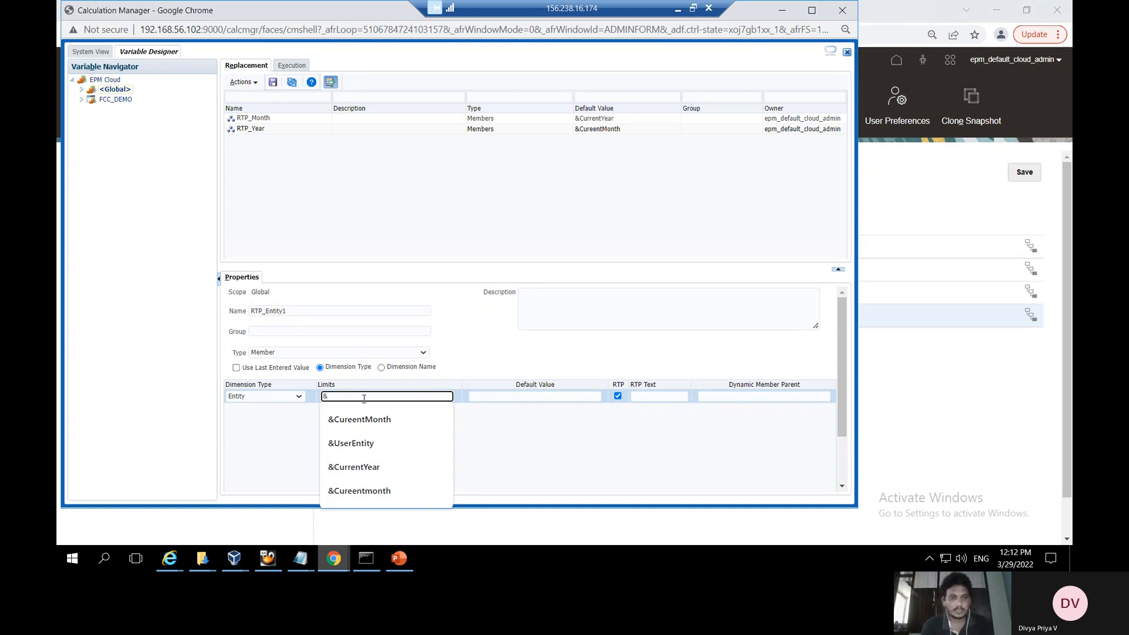
{"action": "type", "text": "C"}
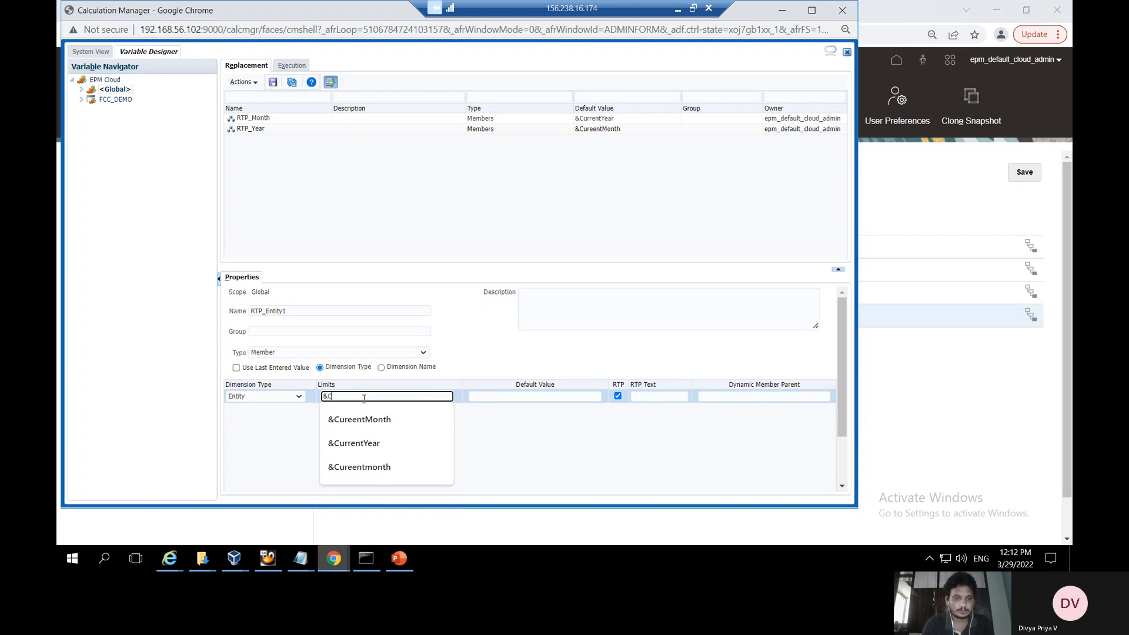
{"action": "key", "text": "BackSpace"}
{"action": "type", "text": "User"}
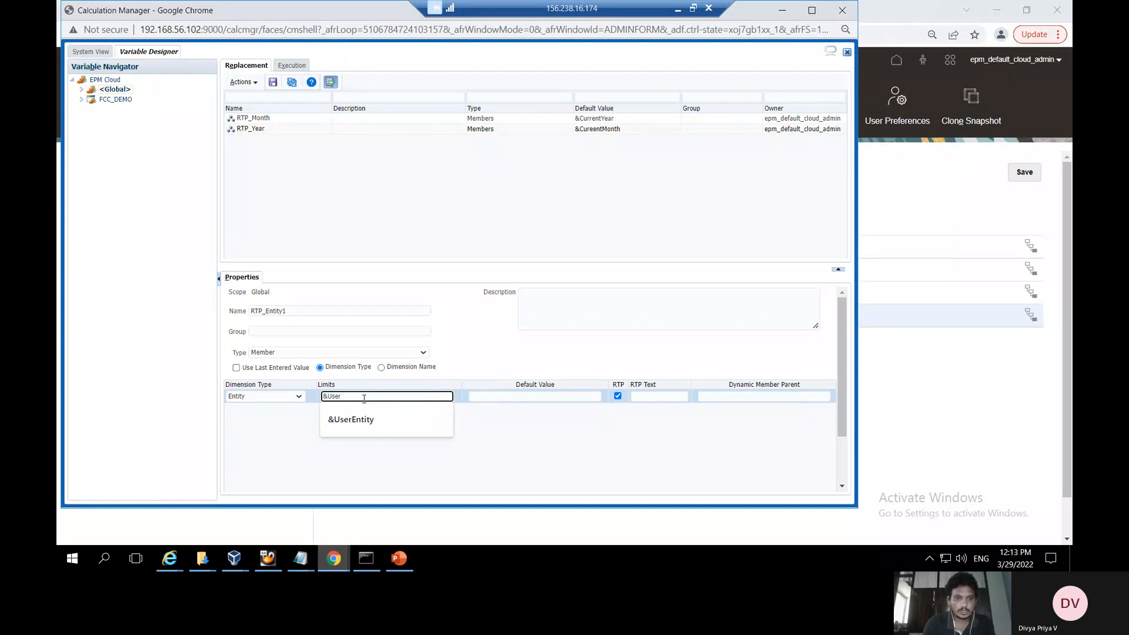
{"action": "type", "text": "Ent"}
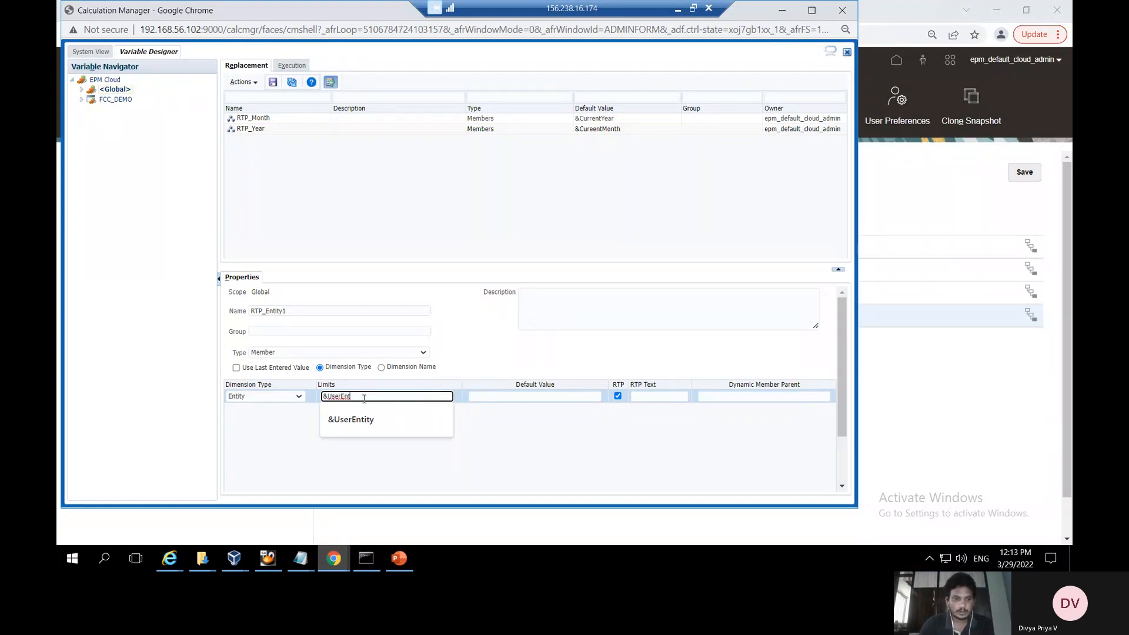
{"action": "type", "text": "ity"}
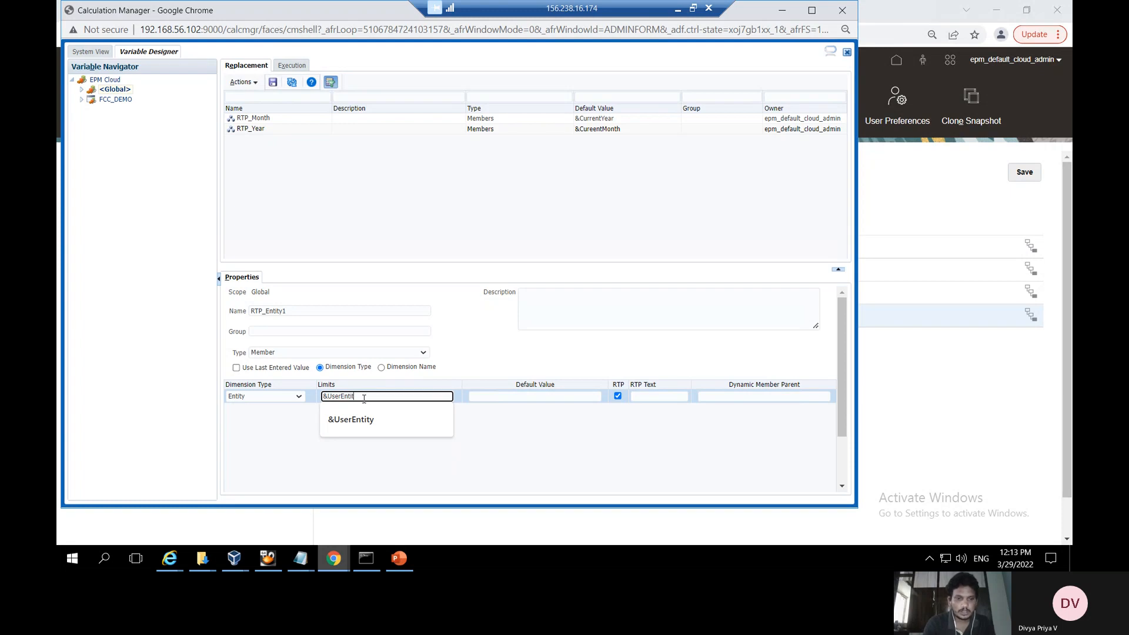
{"action": "type", "text": "3"}
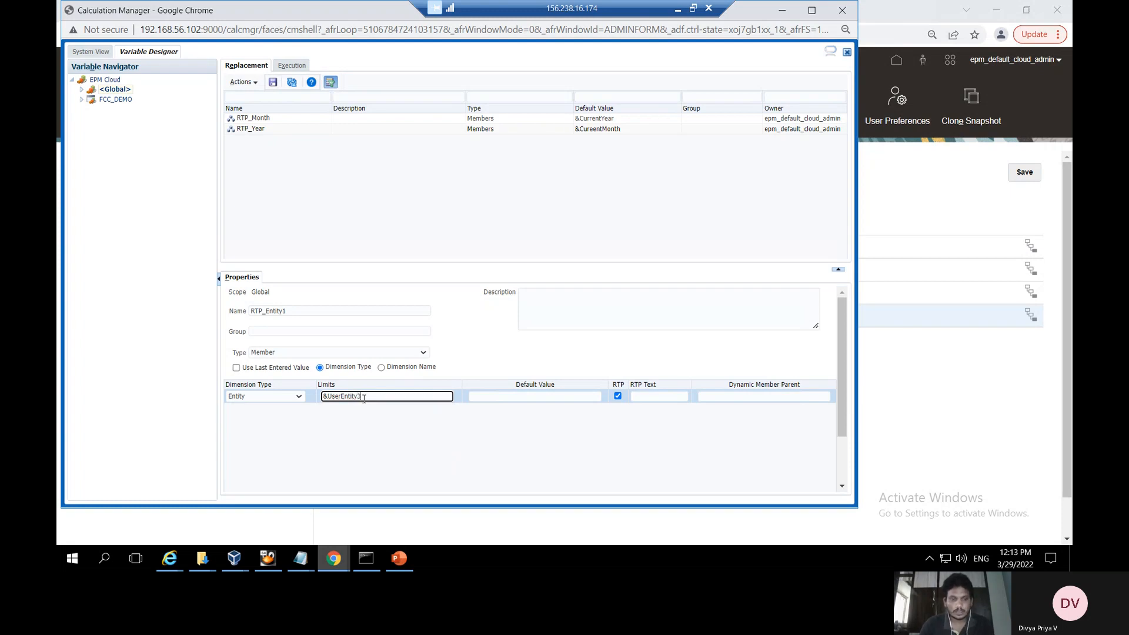
{"action": "key", "text": "BackSpace"}
{"action": "type", "text": "3"}
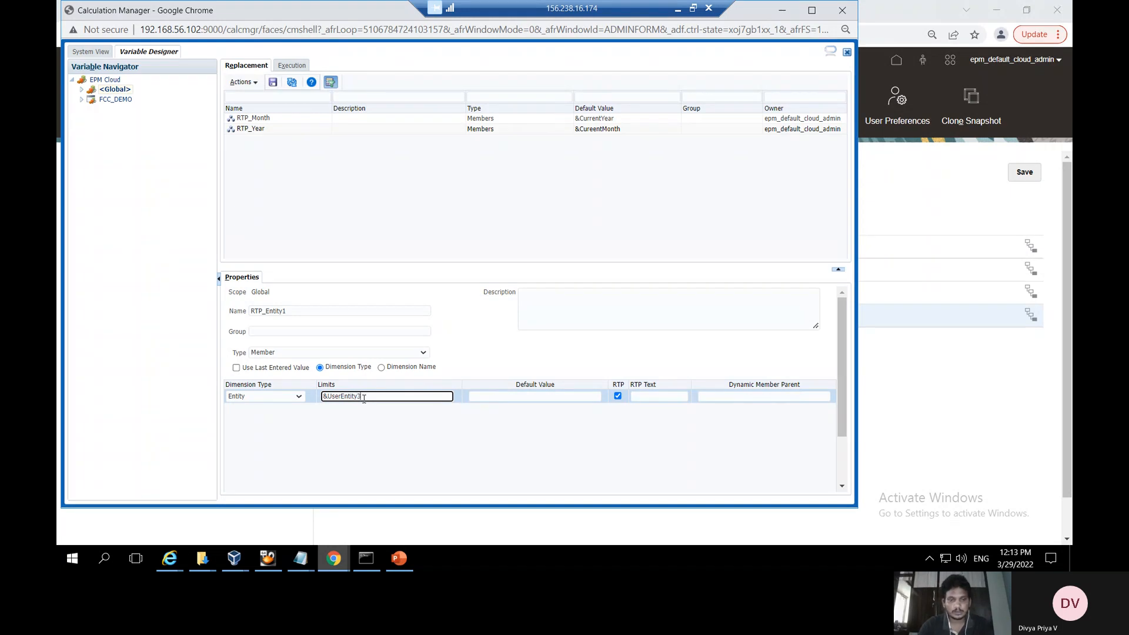
{"action": "left_click", "coordinate": [482, 396]}
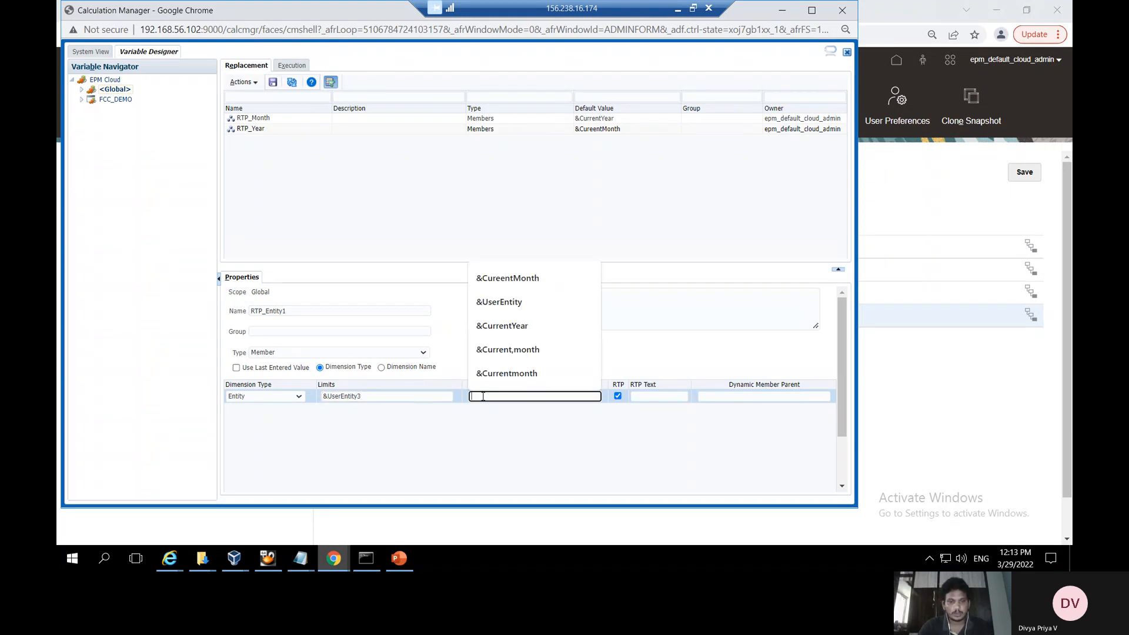
{"action": "left_click", "coordinate": [354, 397]}
{"action": "triple_click", "coordinate": [355, 398]}
{"action": "key", "text": "ctrl+c"}
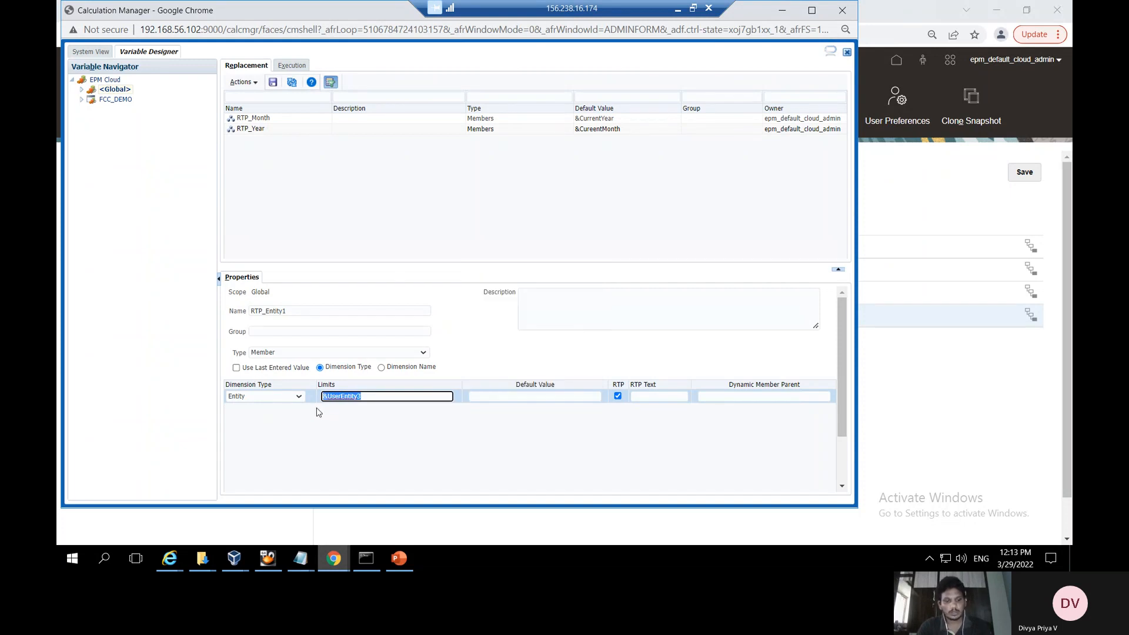
{"action": "left_click", "coordinate": [510, 397]}
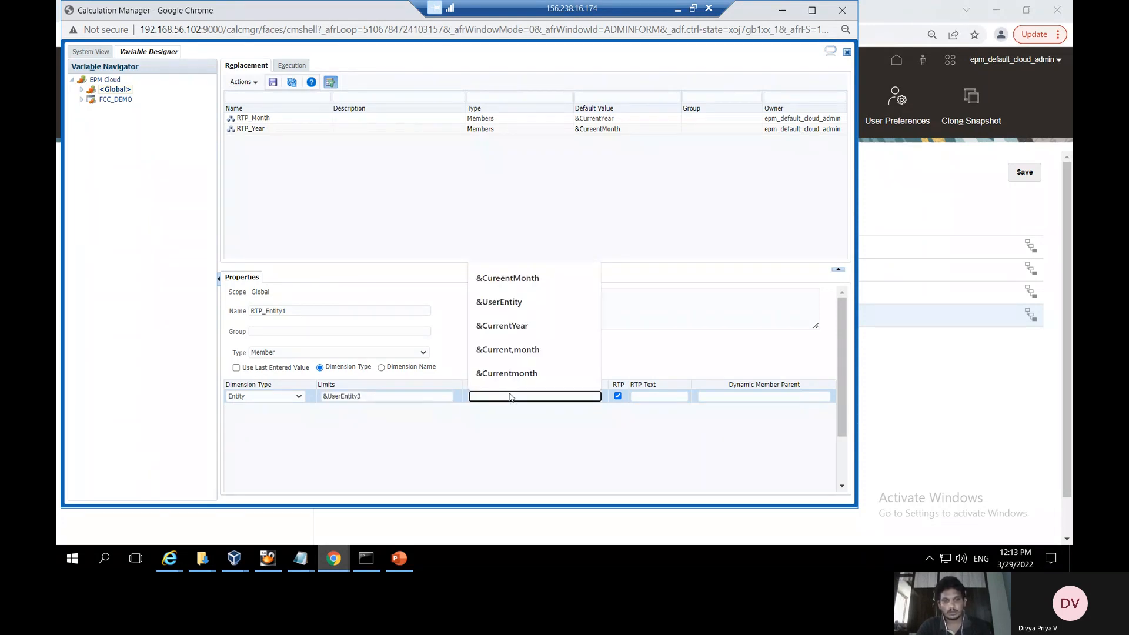
{"action": "key", "text": "ctrl+v"}
{"action": "left_click", "coordinate": [654, 397]}
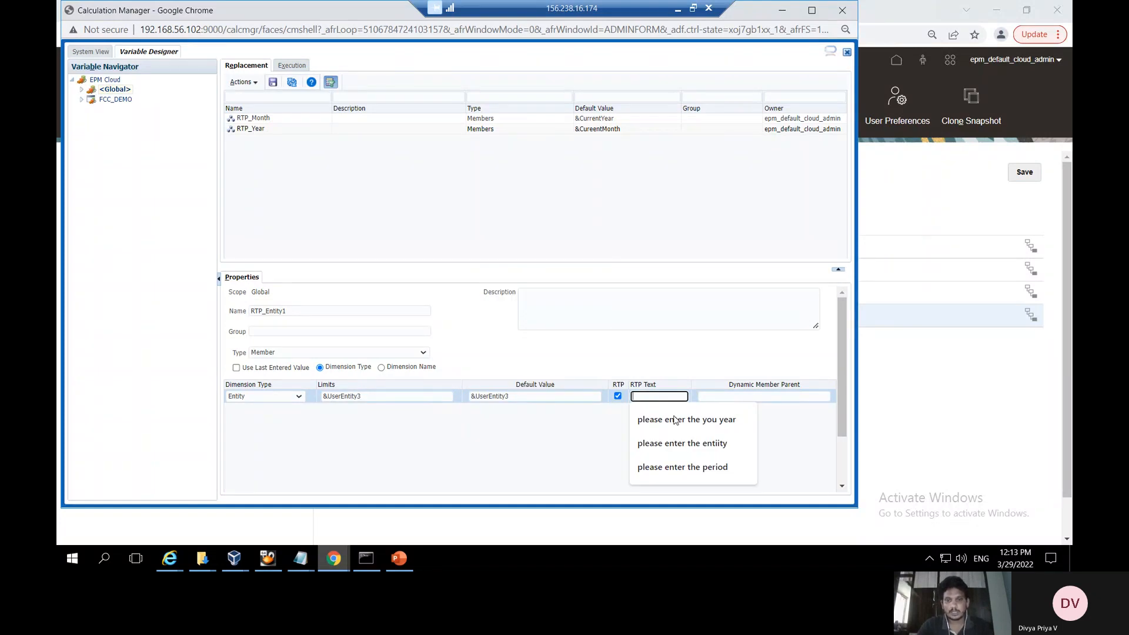
Add prompt text asking for the entity, save the variable and acknowledge the confirmation
{"action": "left_click", "coordinate": [676, 443]}
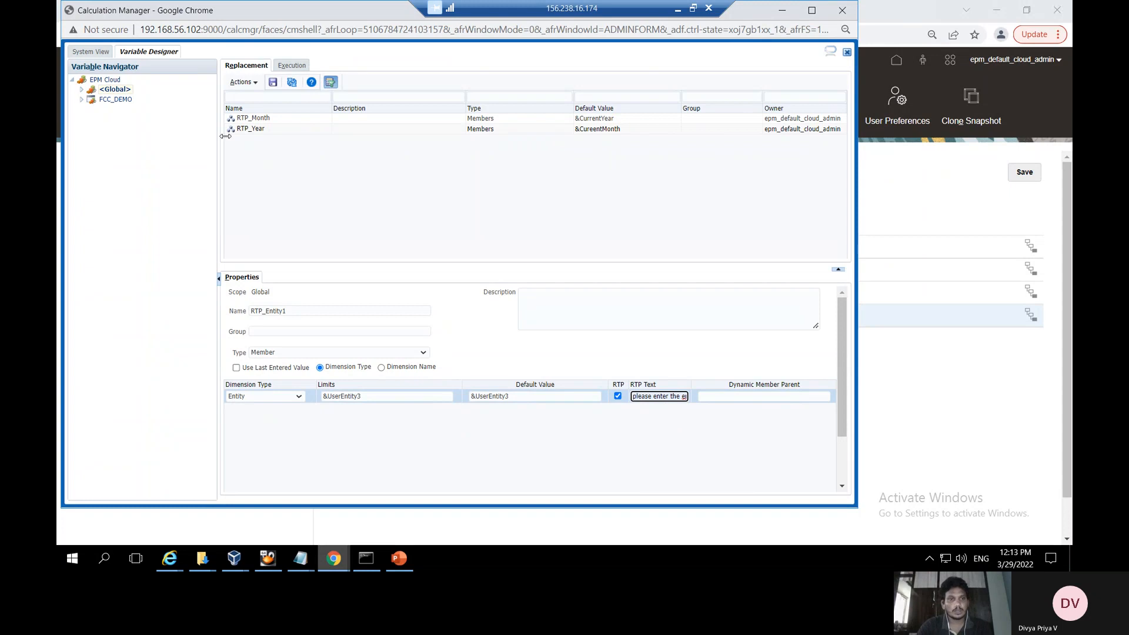
{"action": "left_click", "coordinate": [274, 82]}
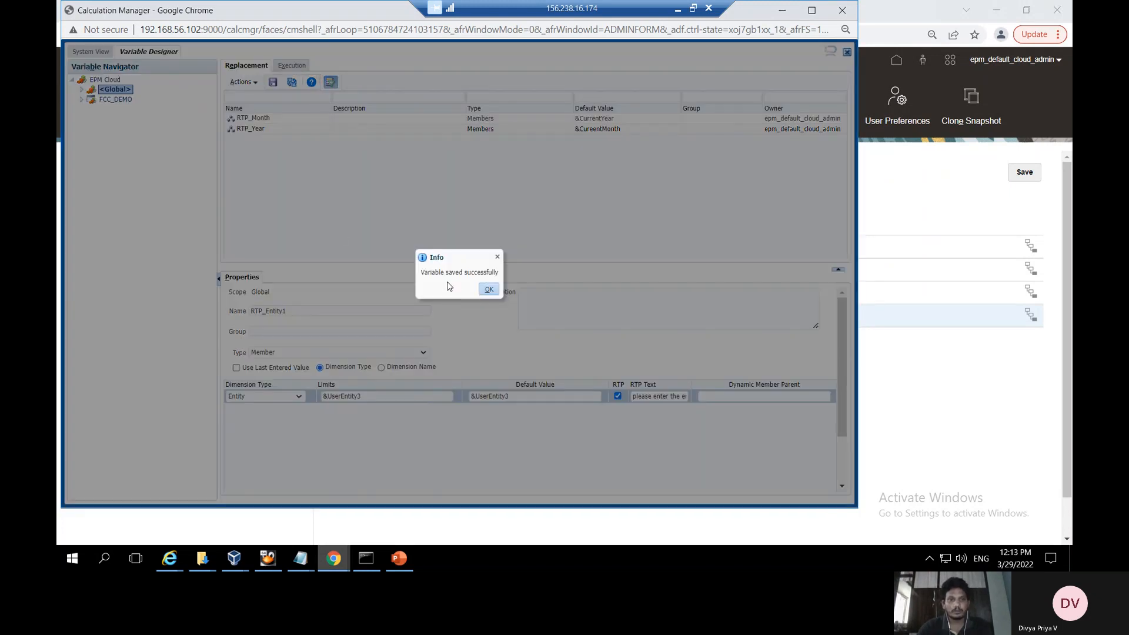
{"action": "left_click", "coordinate": [486, 289]}
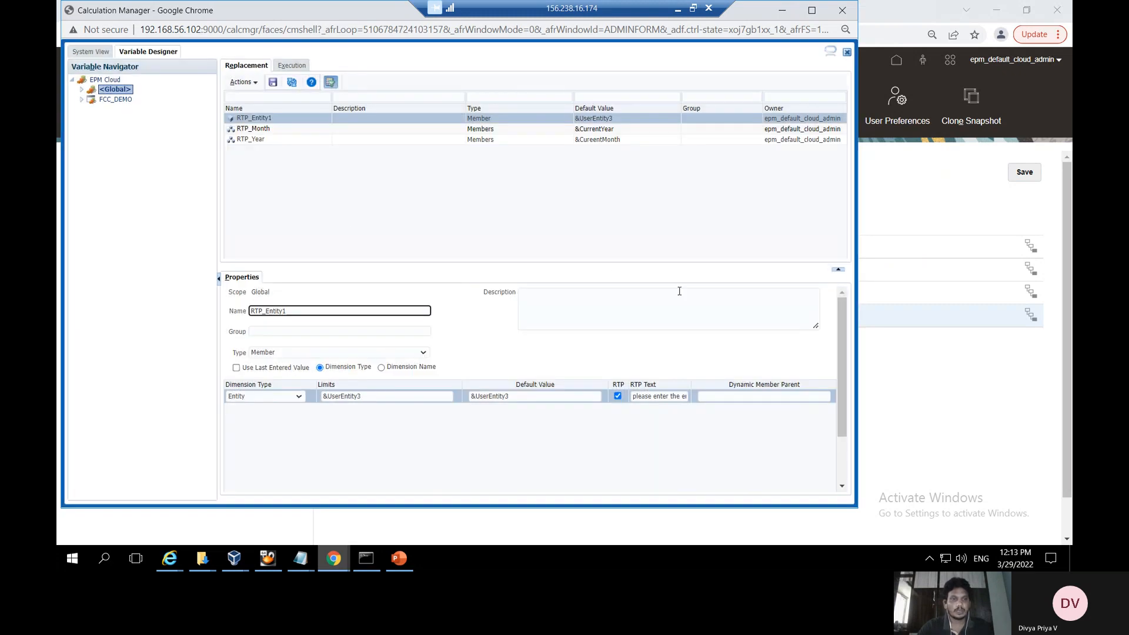
Advance PowerPoint to slide 6, 'Usage of user var in BR', then return to Calculation Manager
{"action": "left_click", "coordinate": [406, 559]}
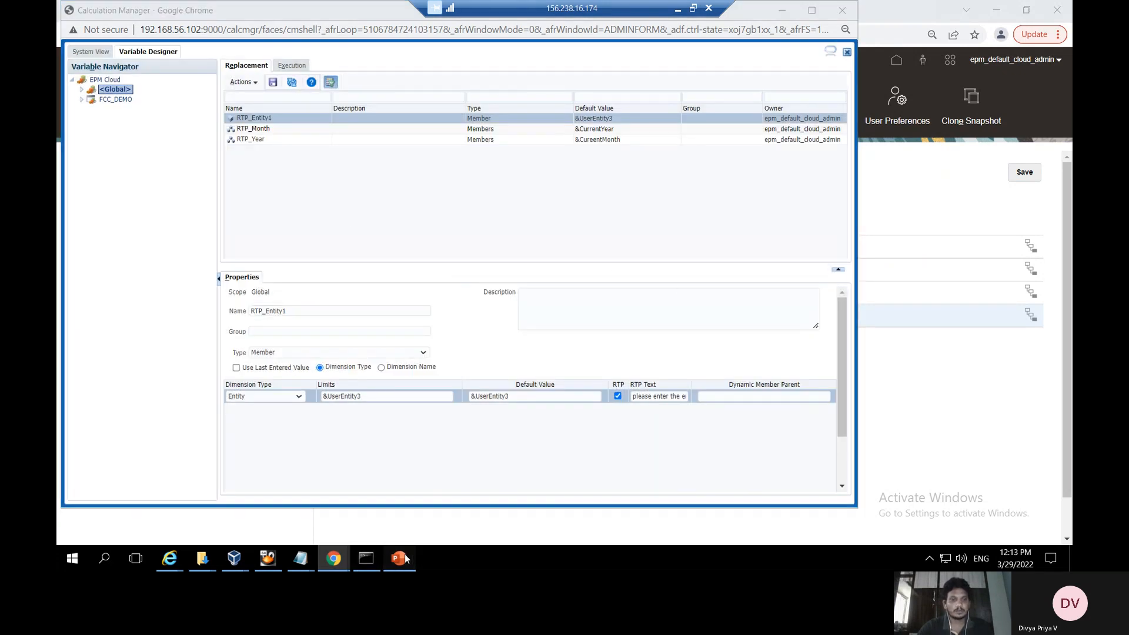
{"action": "scroll", "coordinate": [145, 469], "scroll_direction": "down", "scroll_amount": 1}
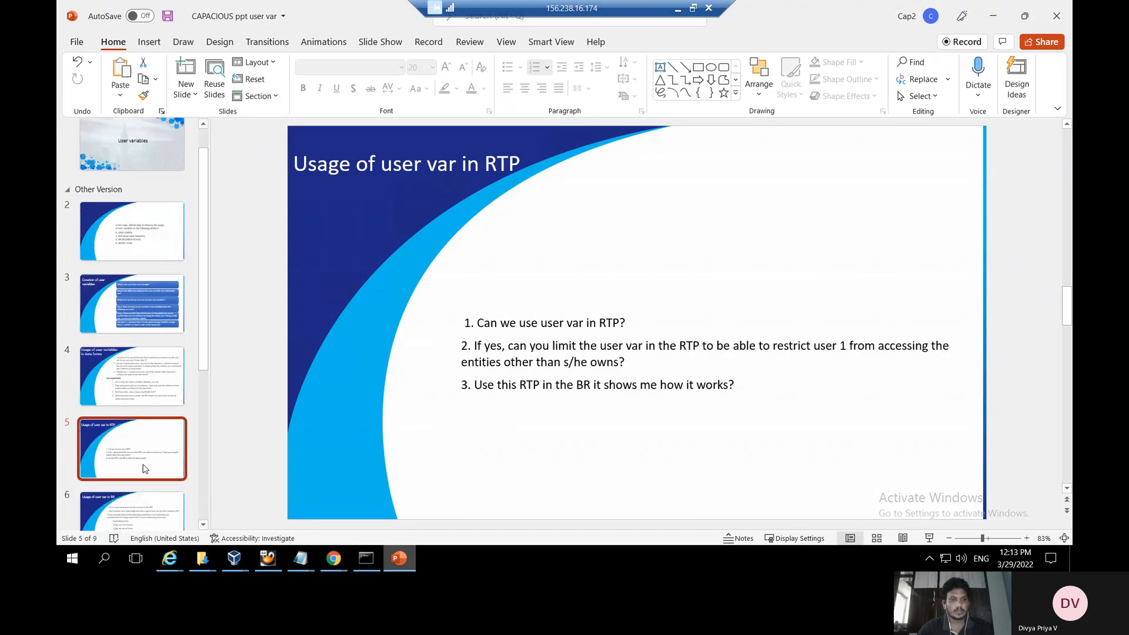
{"action": "left_click", "coordinate": [137, 507]}
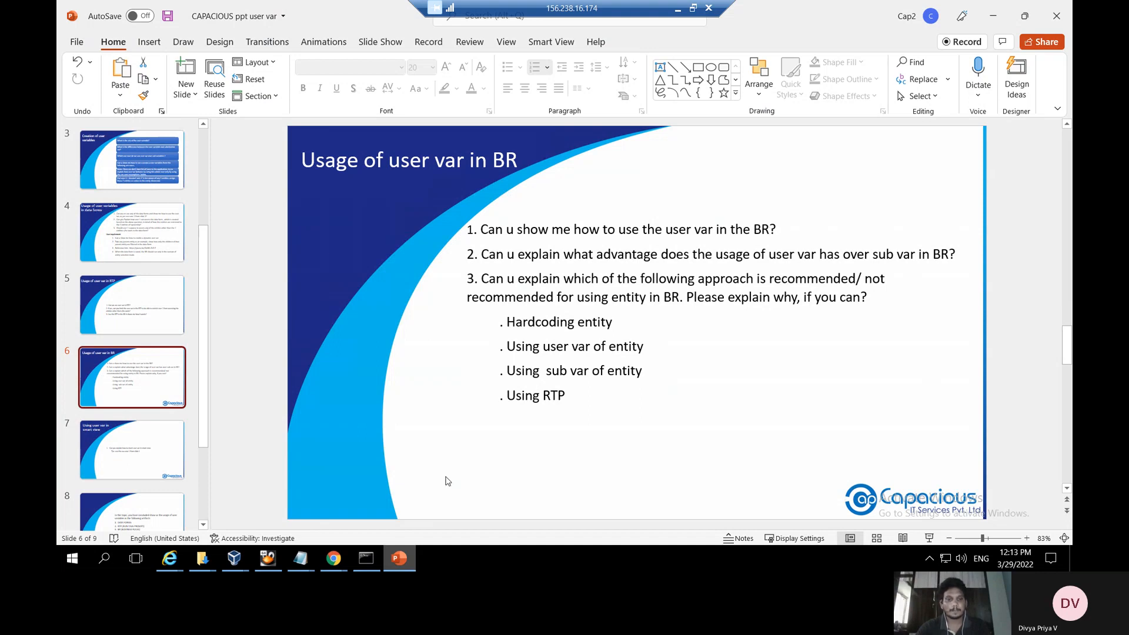
{"action": "left_click", "coordinate": [336, 565]}
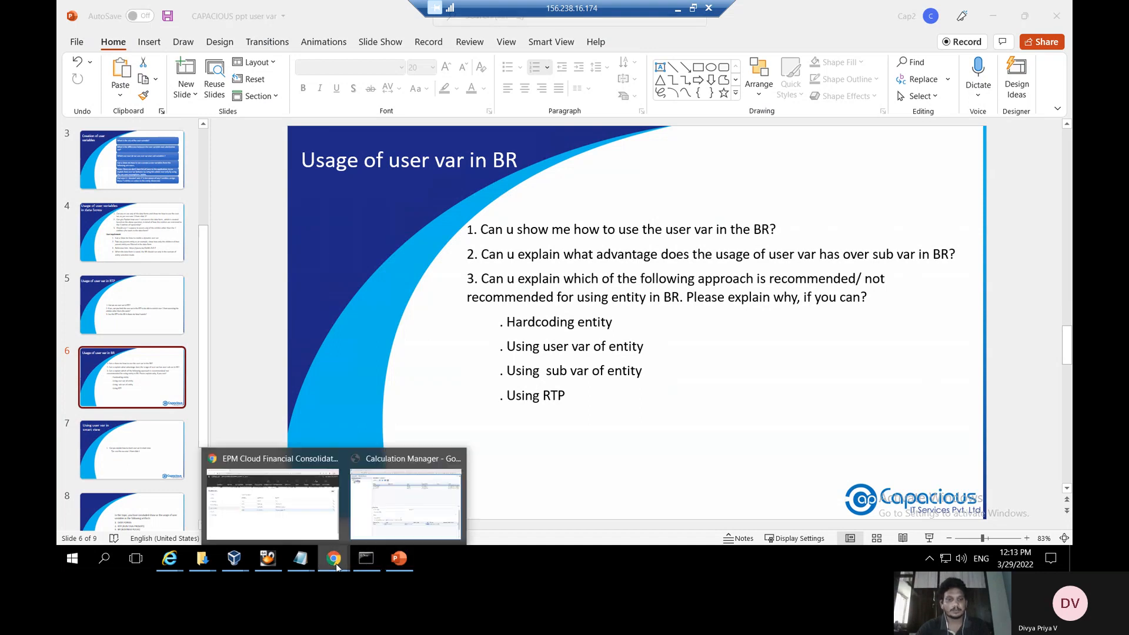
{"action": "left_click", "coordinate": [426, 505]}
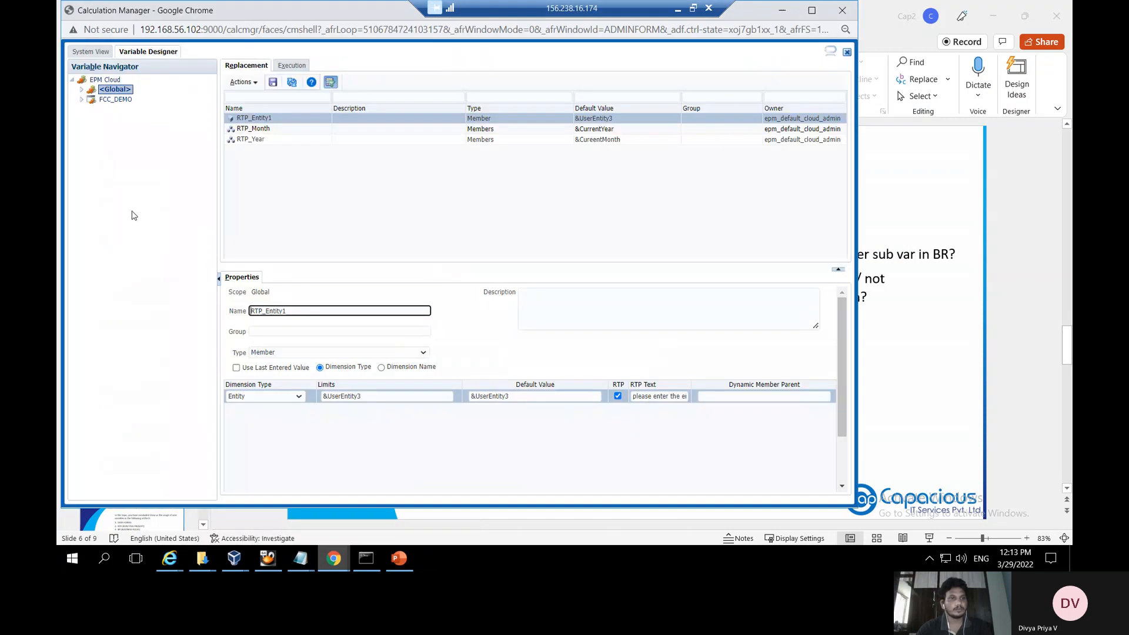
In System View, expand EPM Cloud > FCC_DEMO > Consol > Rules to list Custom rule3 and FCCS_10–FCCS_70
{"action": "left_click", "coordinate": [88, 52]}
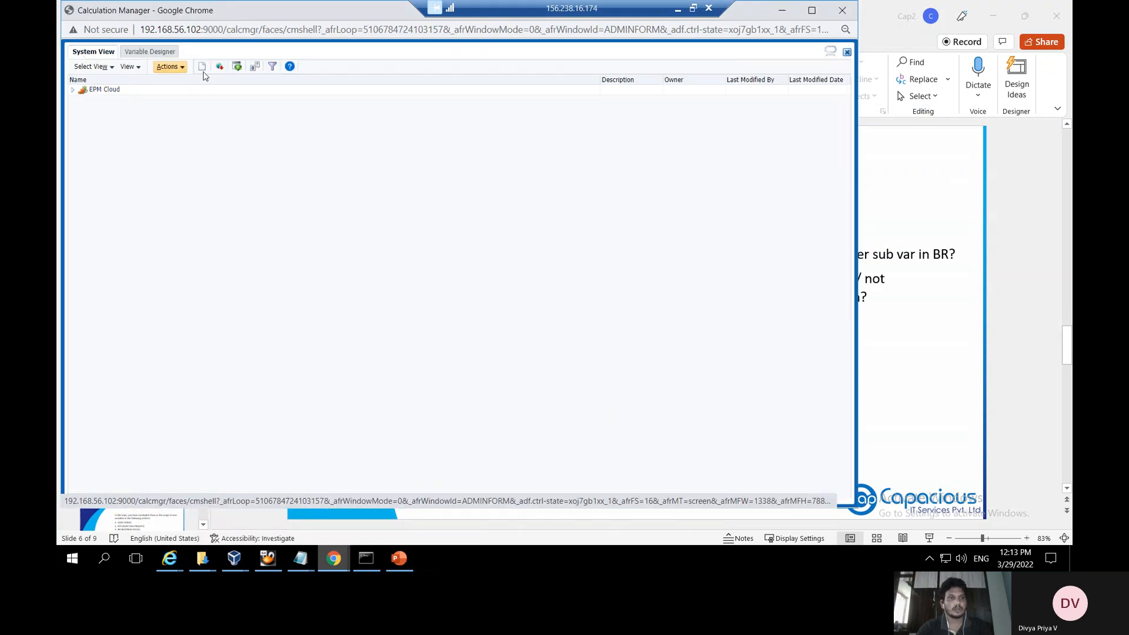
{"action": "left_click", "coordinate": [175, 67]}
{"action": "left_click", "coordinate": [178, 70]}
{"action": "left_click", "coordinate": [72, 91]}
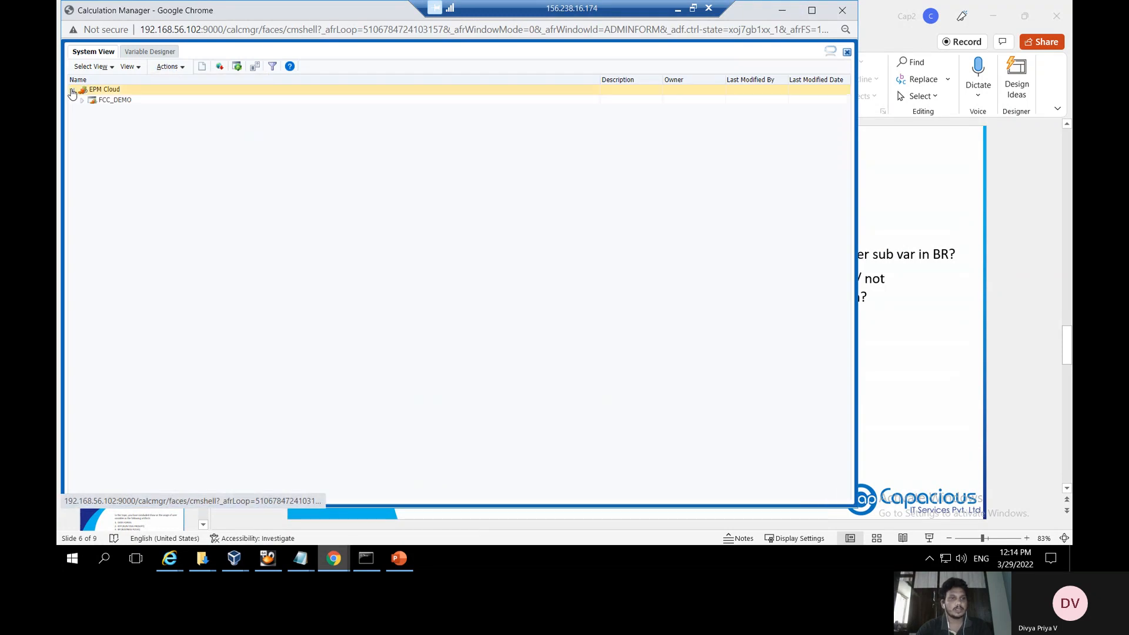
{"action": "left_click", "coordinate": [82, 100]}
{"action": "left_click", "coordinate": [92, 123]}
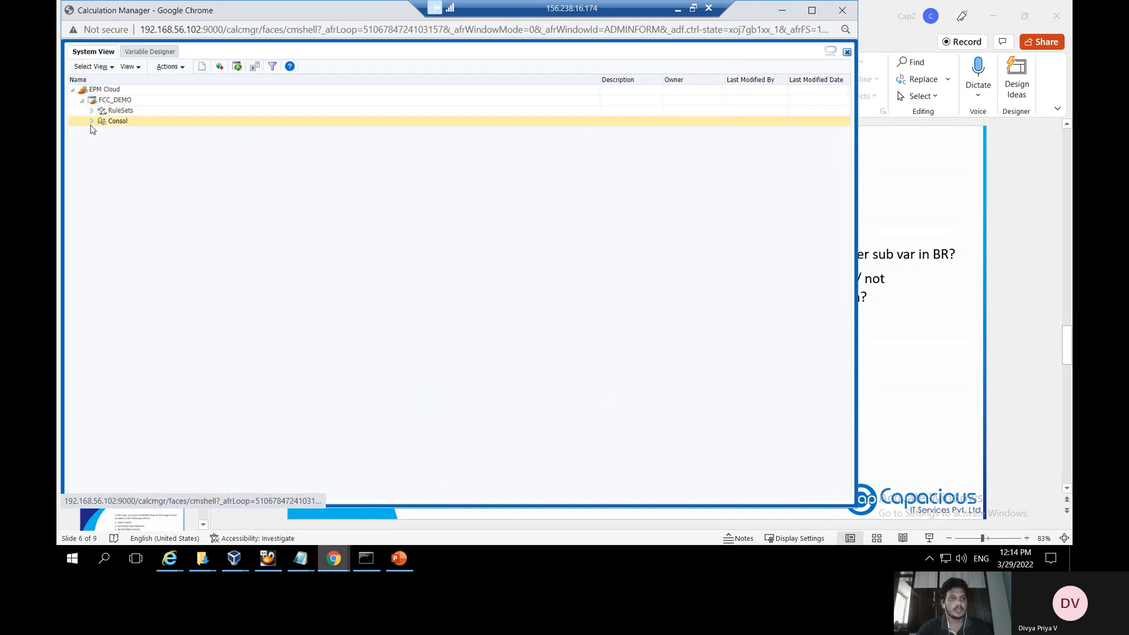
{"action": "left_click", "coordinate": [91, 122]}
{"action": "left_click", "coordinate": [101, 133]}
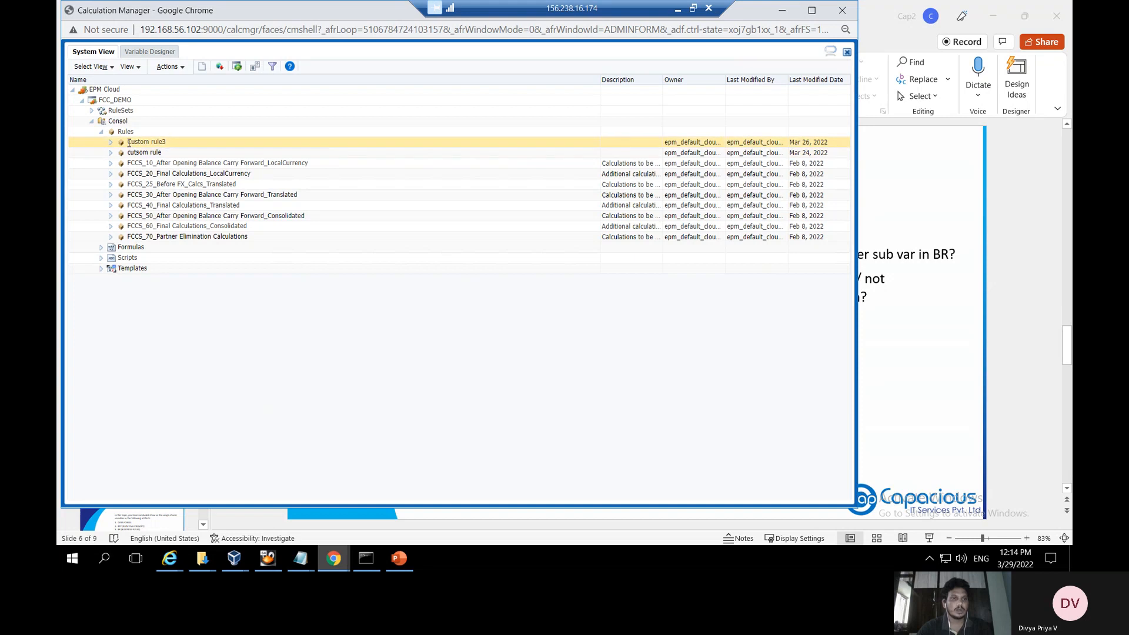
{"action": "left_click", "coordinate": [178, 66]}
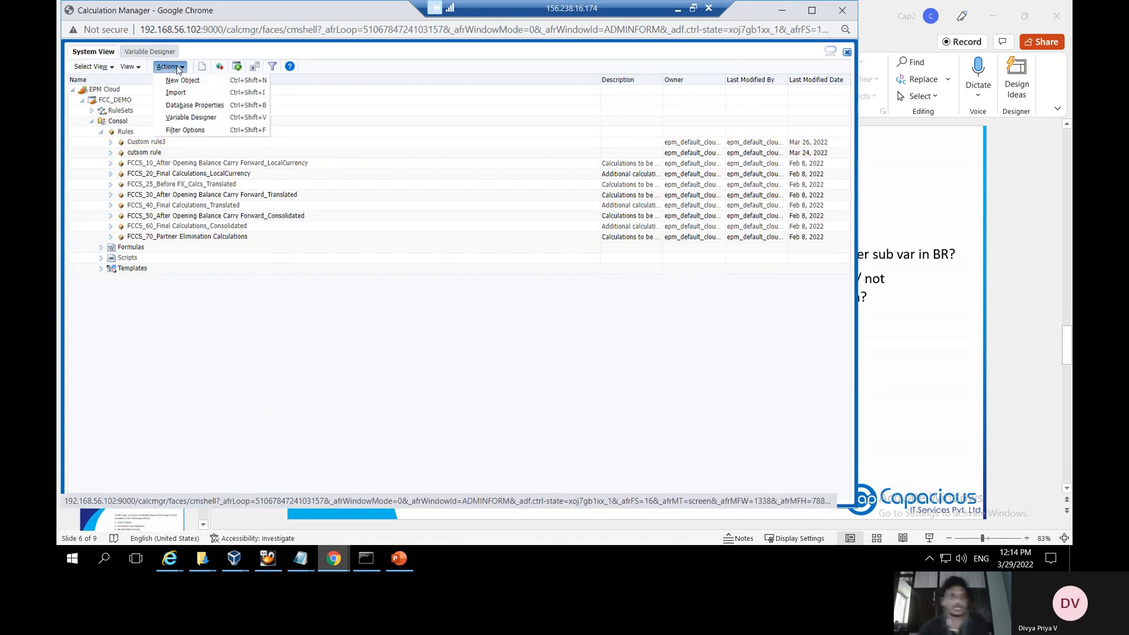
Start a new object for EPM Cloud, application FCC_DEMO, cube Consol, of type Rule
{"action": "left_click", "coordinate": [177, 78]}
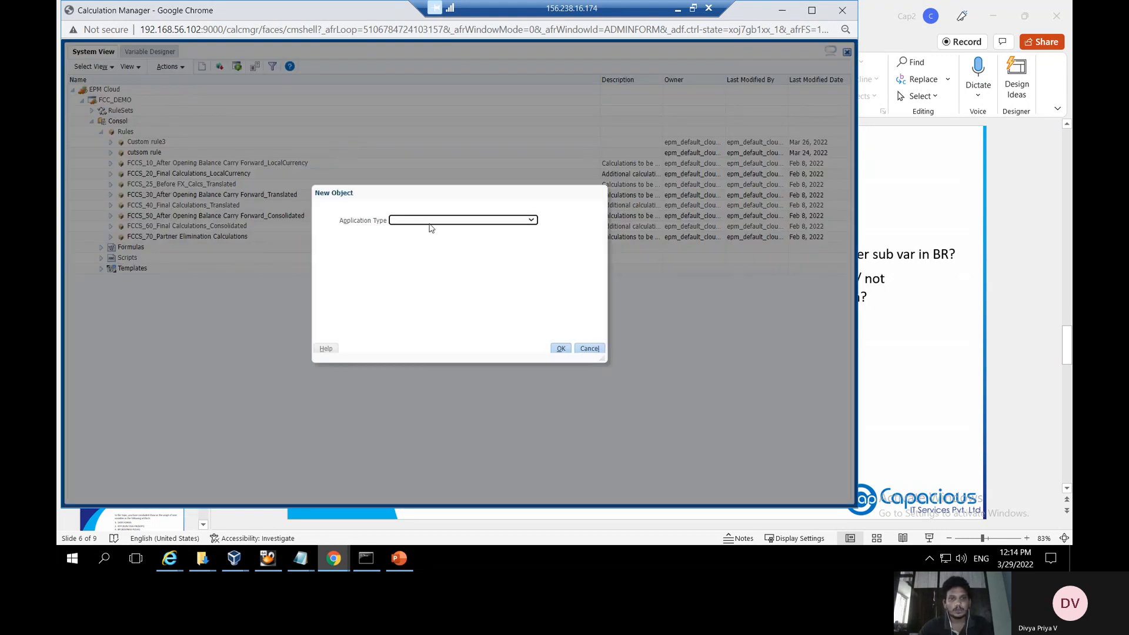
{"action": "left_click", "coordinate": [529, 221]}
{"action": "left_click", "coordinate": [484, 243]}
{"action": "left_click", "coordinate": [505, 239]}
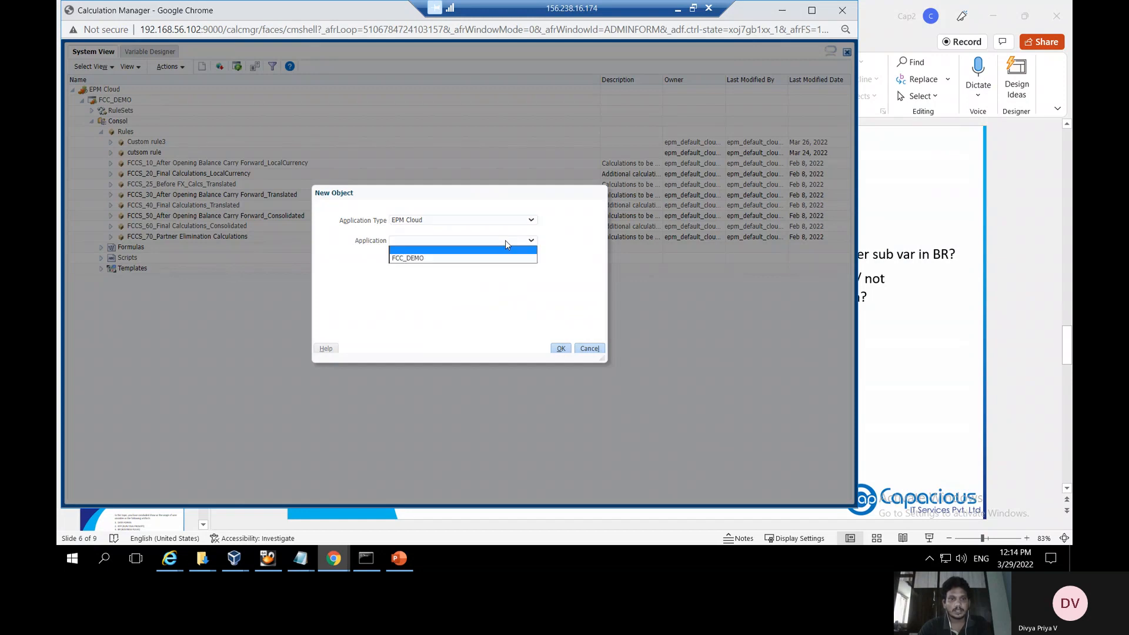
{"action": "left_click", "coordinate": [474, 258]}
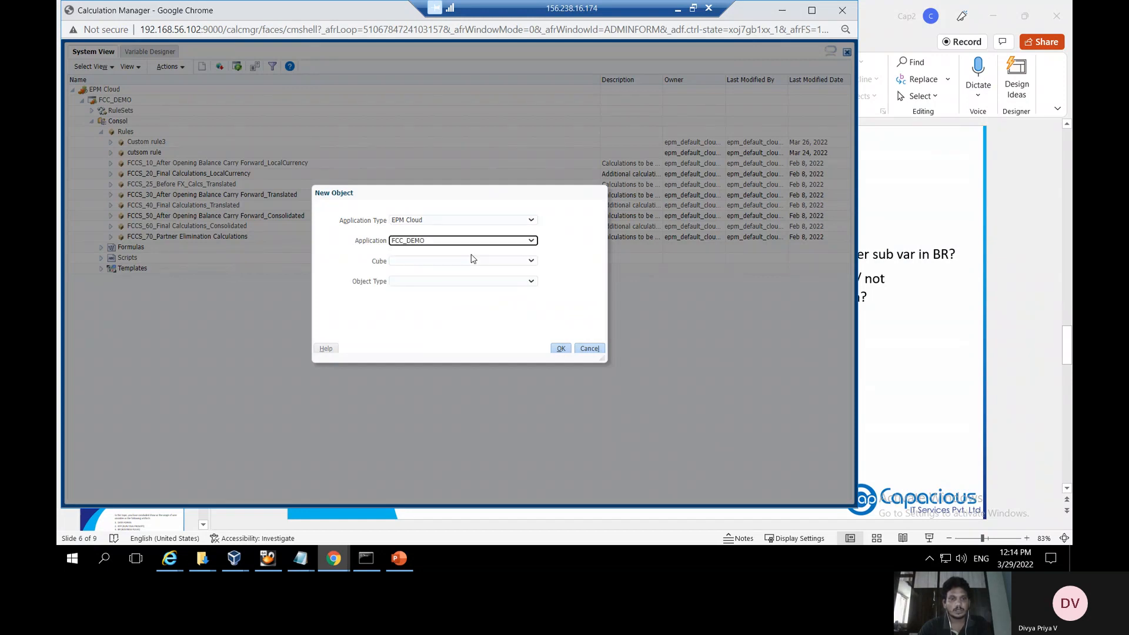
{"action": "left_click", "coordinate": [470, 259]}
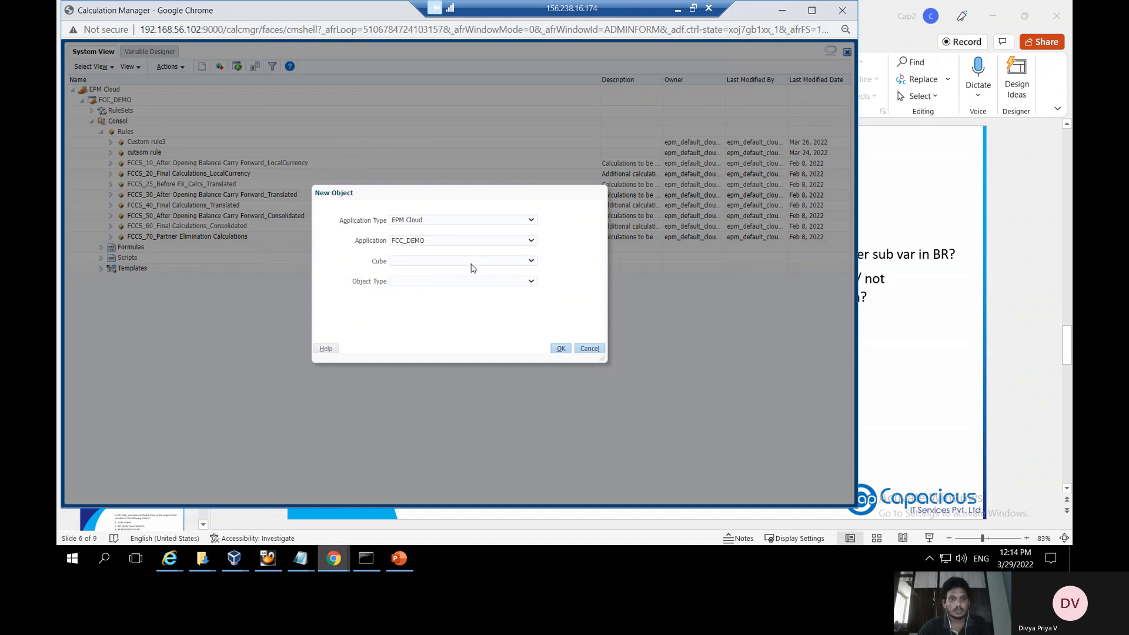
{"action": "left_click", "coordinate": [457, 268]}
{"action": "left_click", "coordinate": [458, 284]}
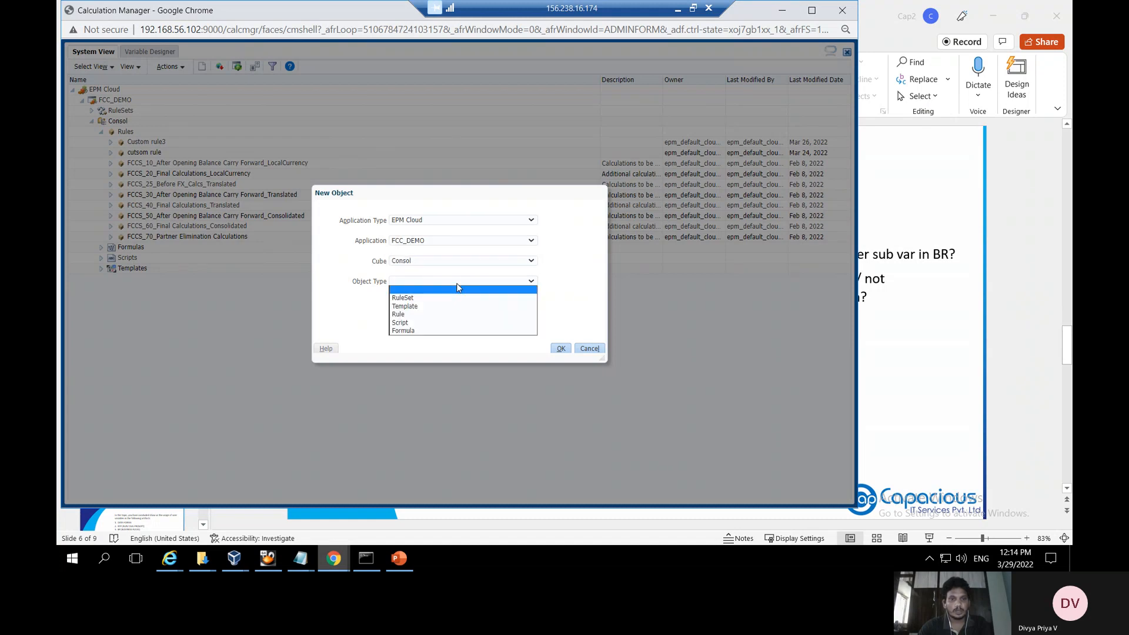
{"action": "left_click", "coordinate": [416, 315]}
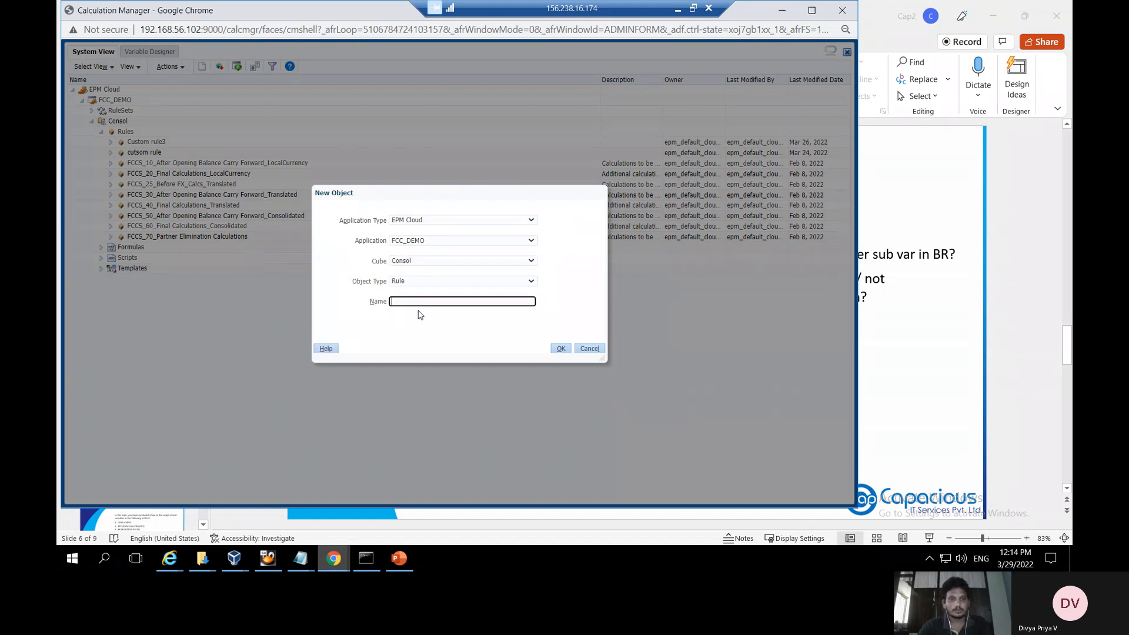
Name the new rule 'Custom Entity1' and confirm its creation
{"action": "left_click", "coordinate": [422, 302]}
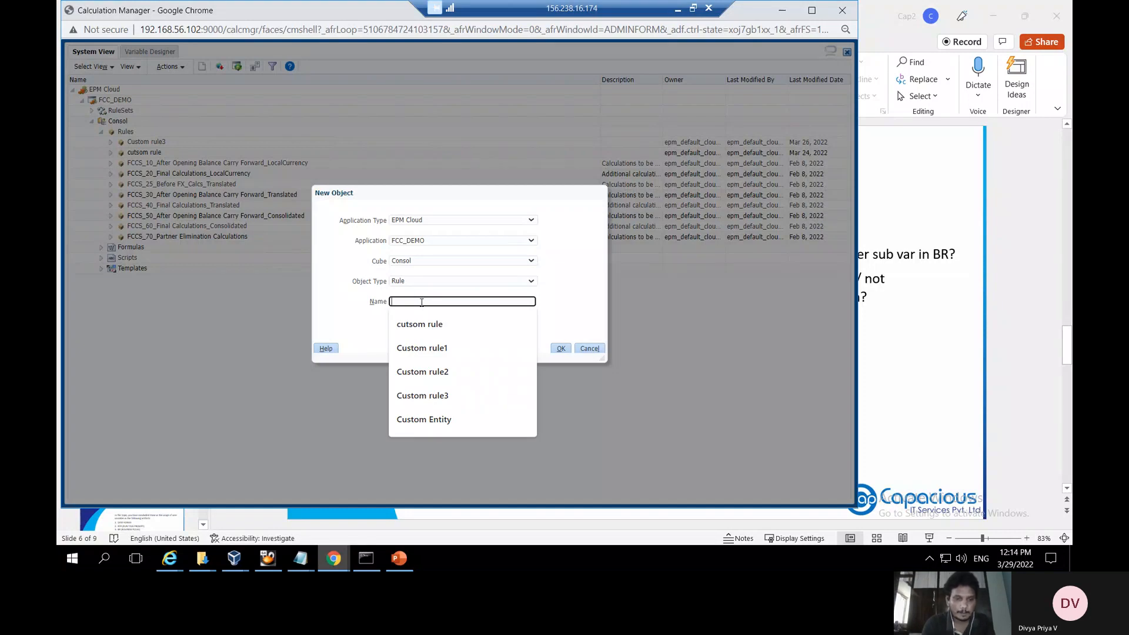
{"action": "type", "text": "Custom"}
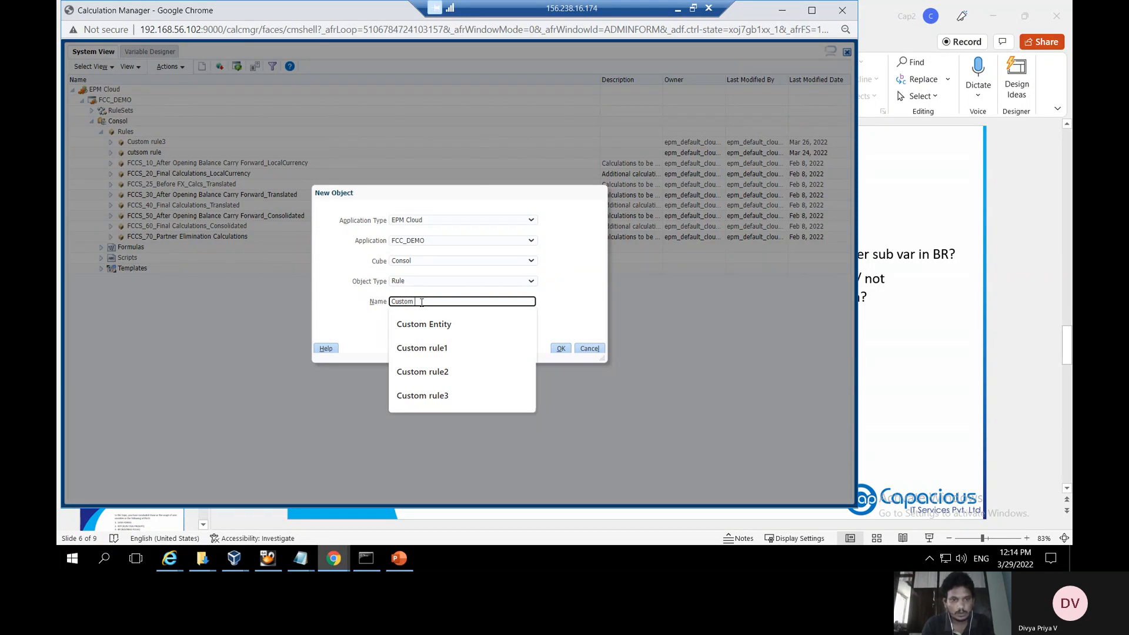
{"action": "type", "text": "E"}
{"action": "key", "text": "BackSpace"}
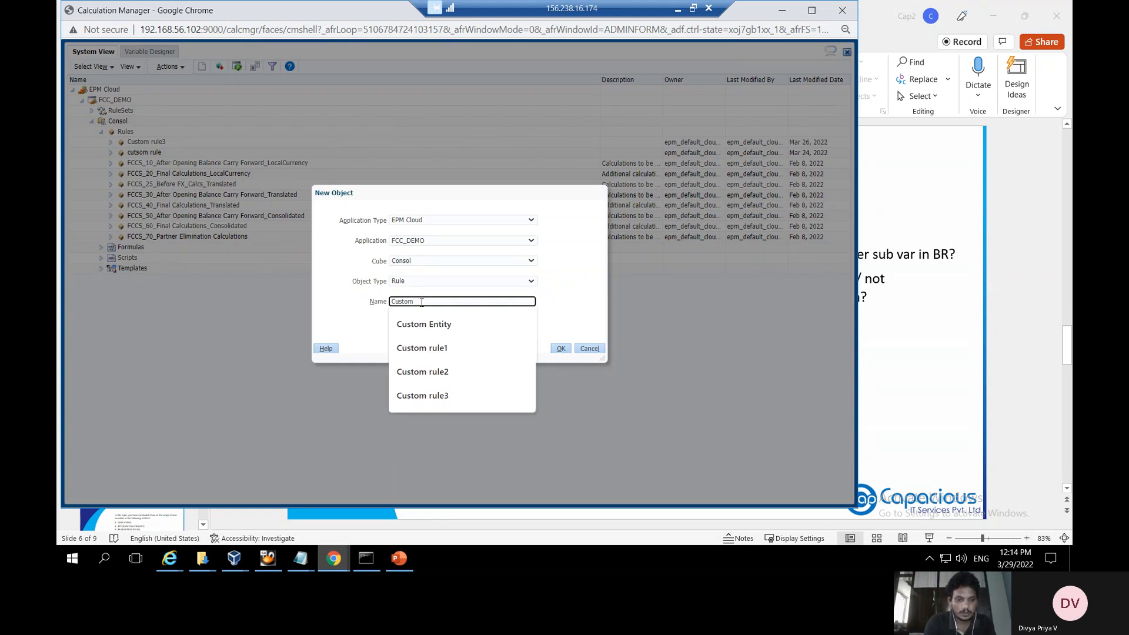
{"action": "type", "text": "Entity1"}
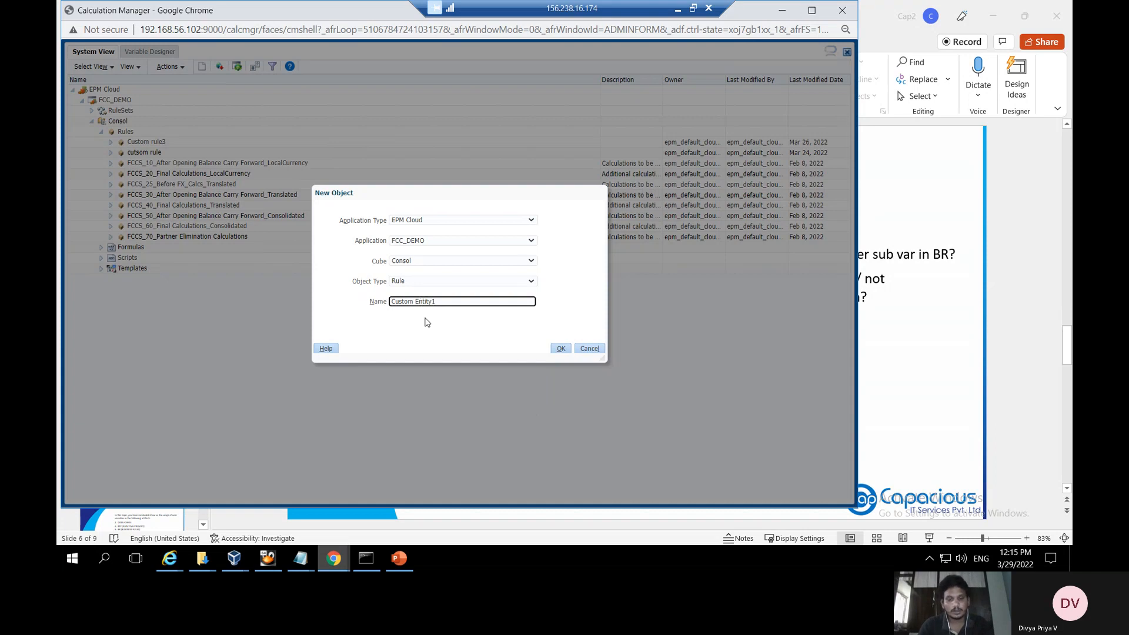
{"action": "key", "text": "BackSpace"}
{"action": "left_click", "coordinate": [560, 348]}
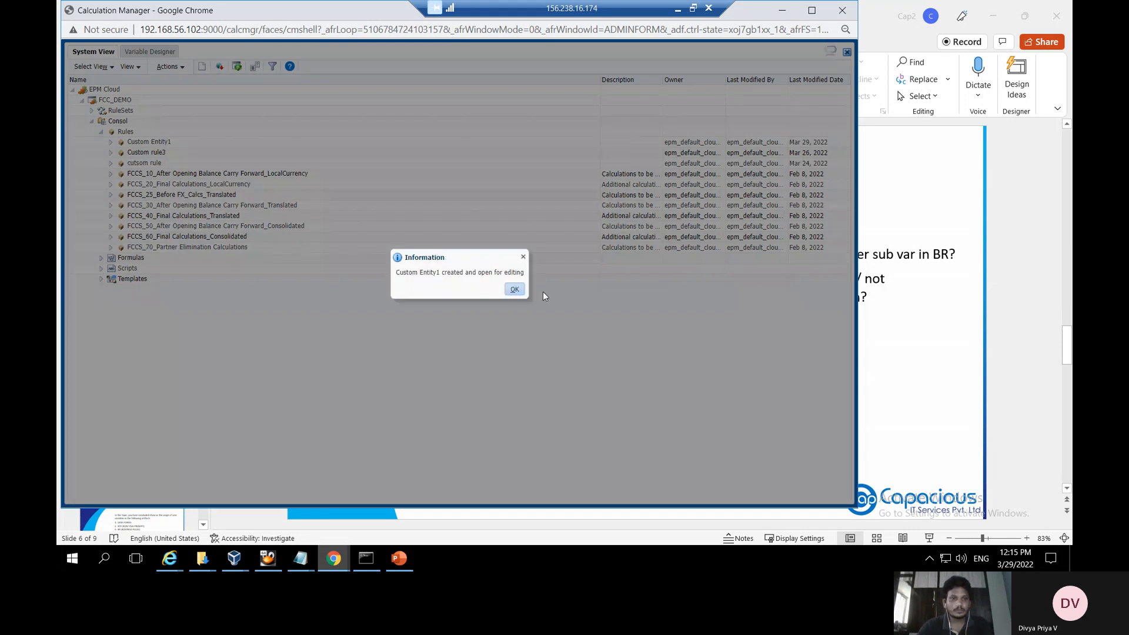
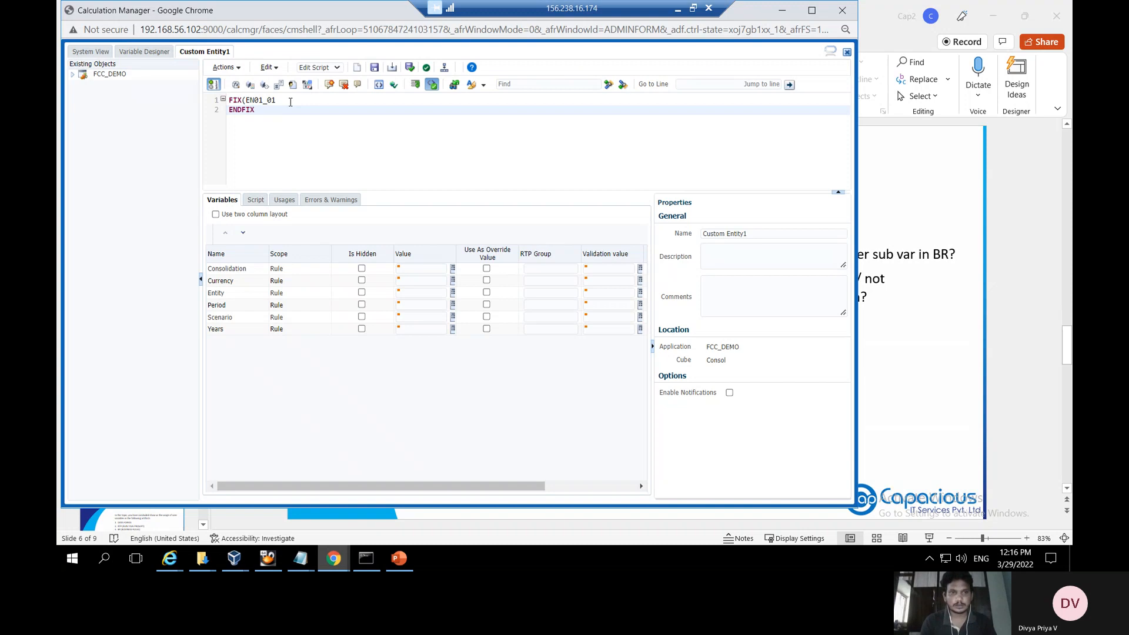
On a new line, write the statement FIX(&UserEntity3 in the Custom Entity1 script
{"action": "key", "text": "Return"}
{"action": "key", "text": "Return"}
{"action": "type", "text": "FI"}
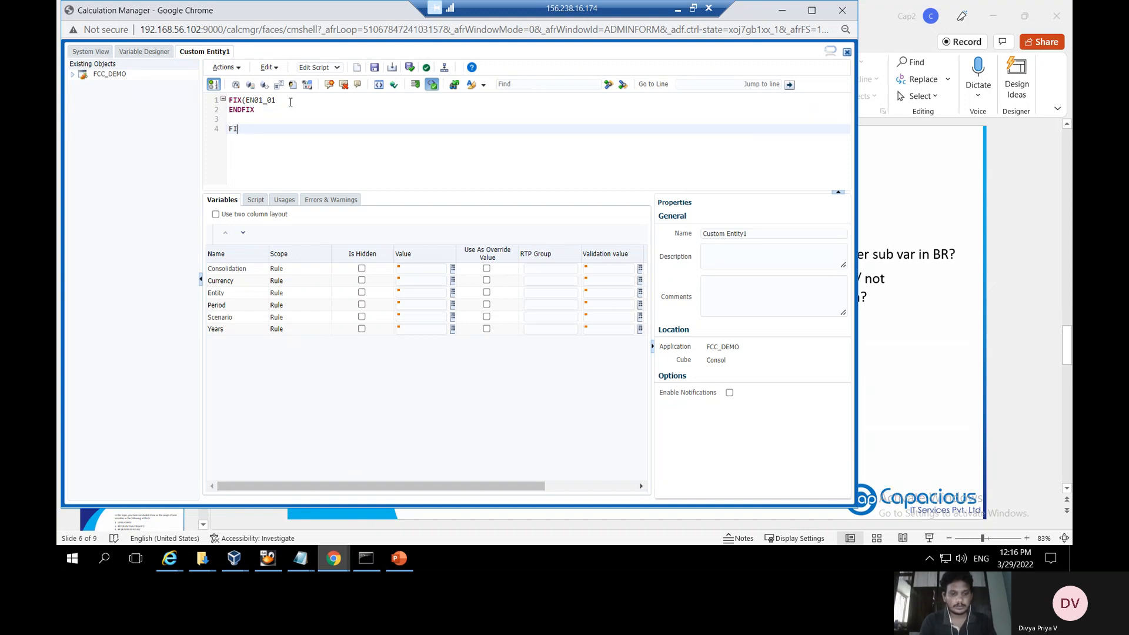
{"action": "type", "text": "X("}
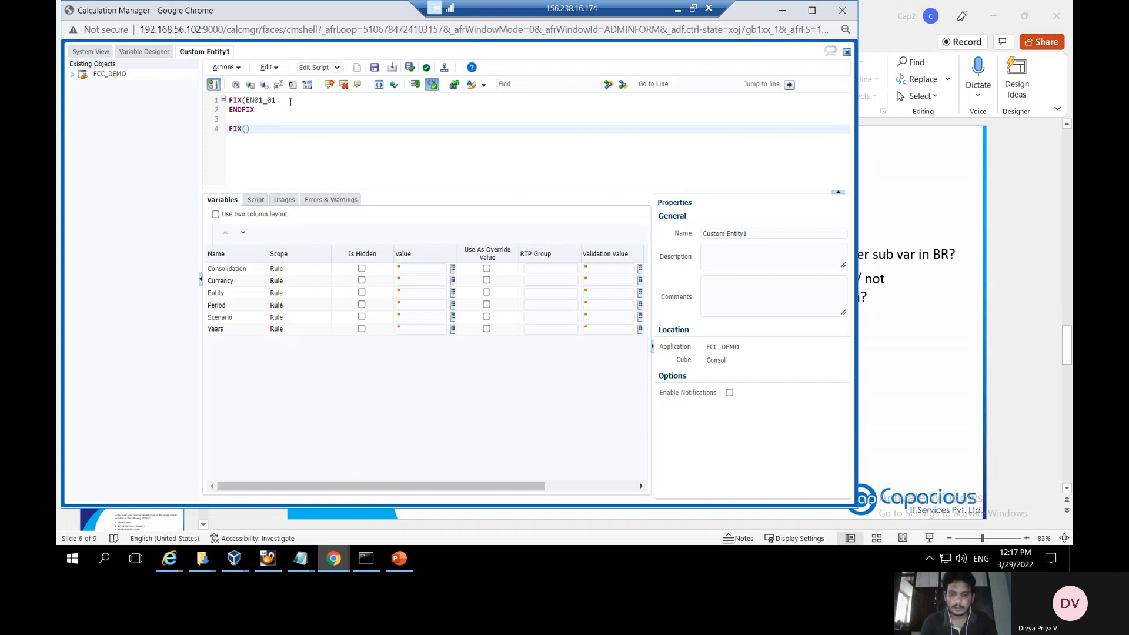
{"action": "type", "text": "&"}
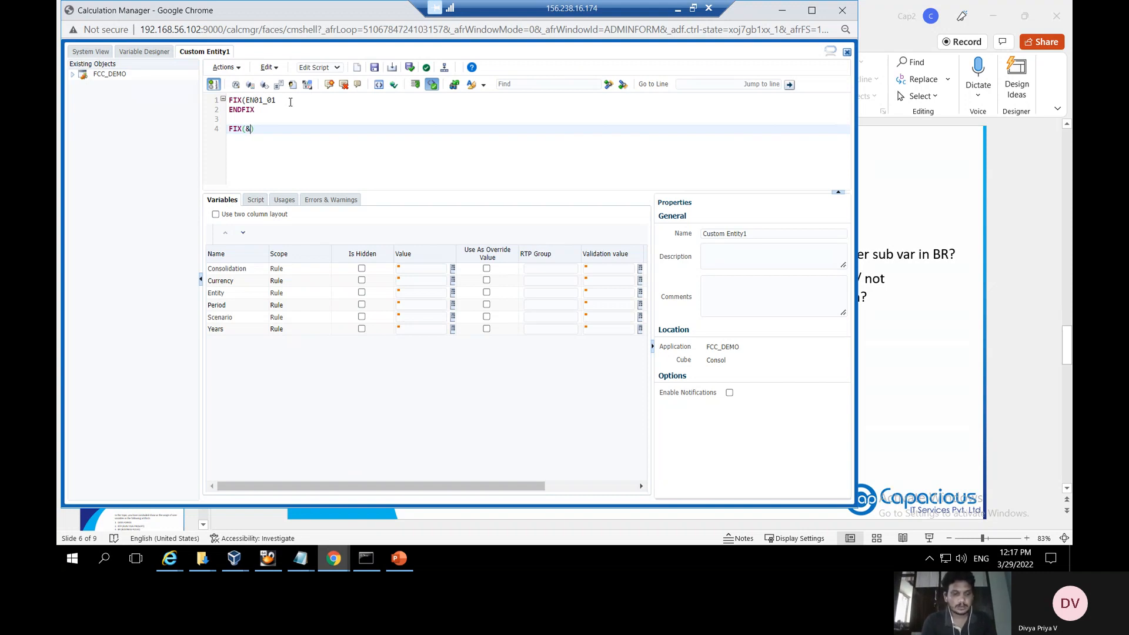
{"action": "type", "text": "C"}
{"action": "key", "text": "BackSpace"}
{"action": "type", "text": "USER"}
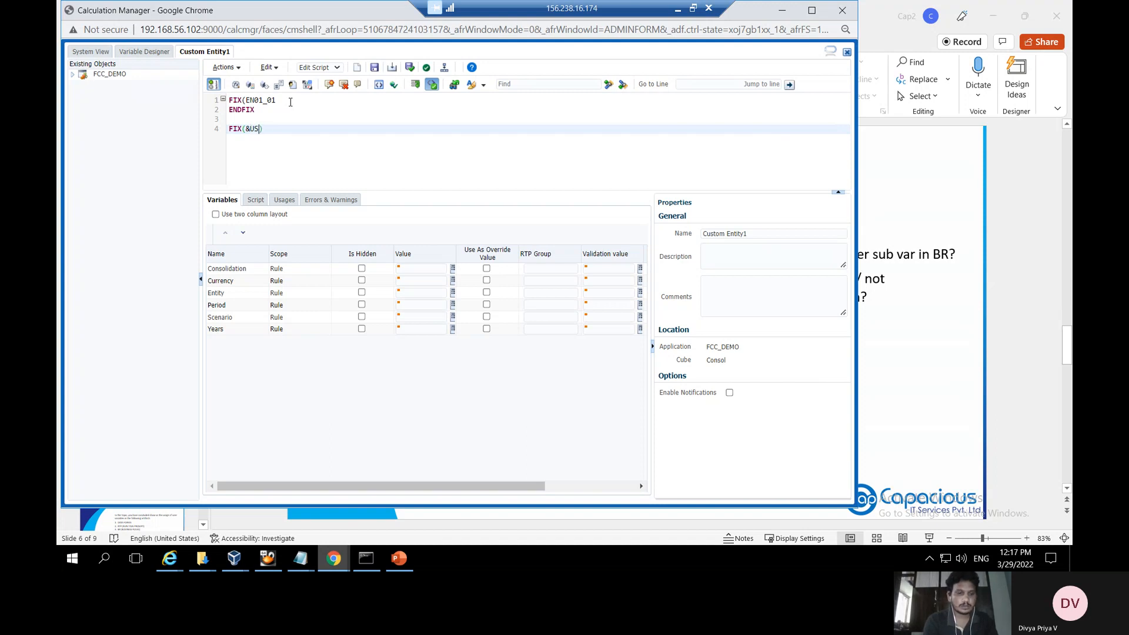
{"action": "key", "text": "BackSpace"}
{"action": "key", "text": "BackSpace"}
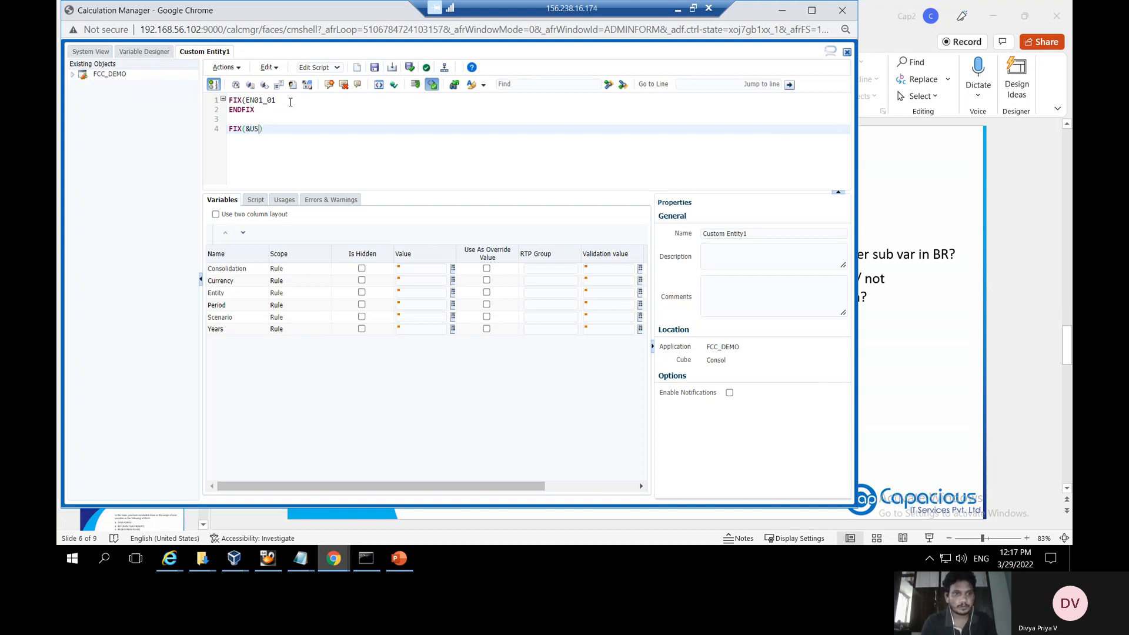
{"action": "key", "text": "BackSpace"}
{"action": "type", "text": "ser"}
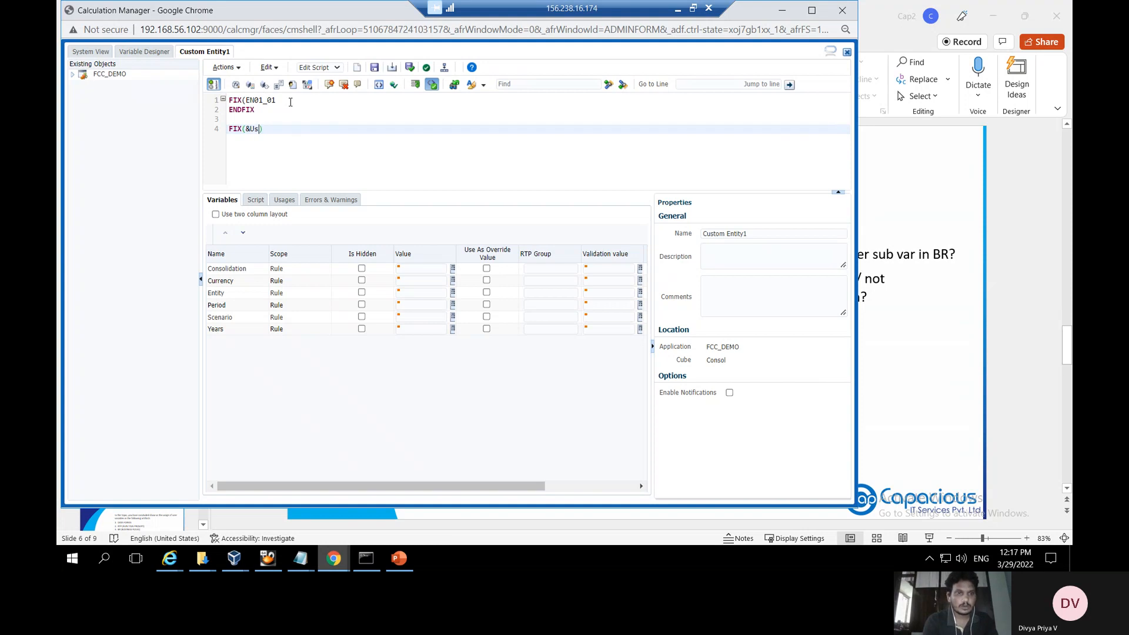
{"action": "type", "text": "En"}
{"action": "type", "text": "tity"}
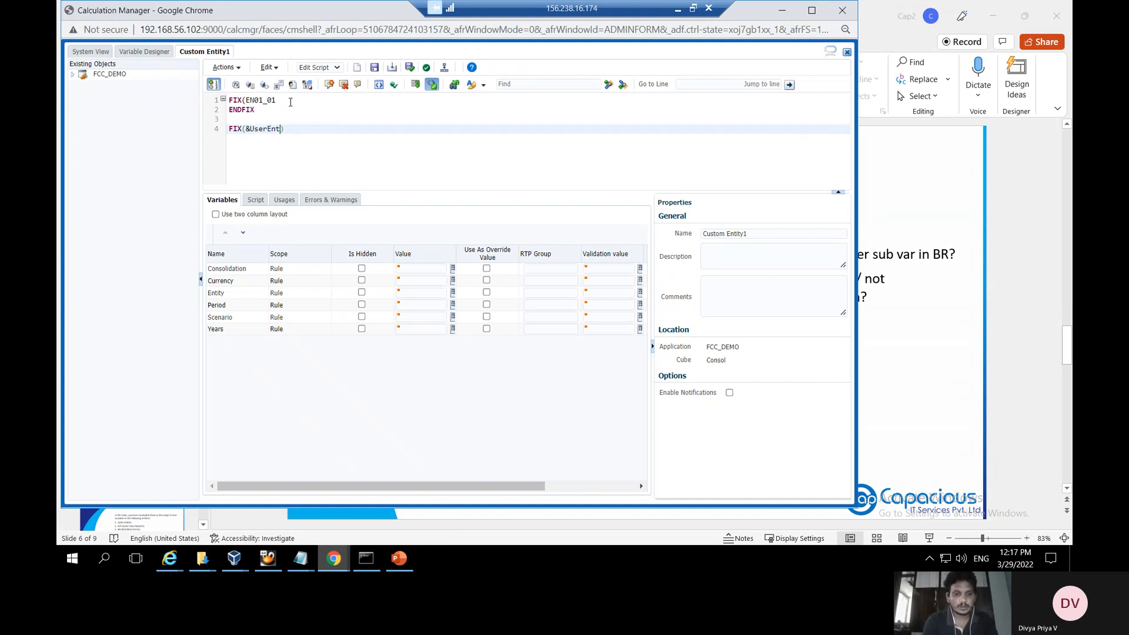
{"action": "type", "text": "2"}
{"action": "key", "text": "BackSpace"}
{"action": "type", "text": "3"}
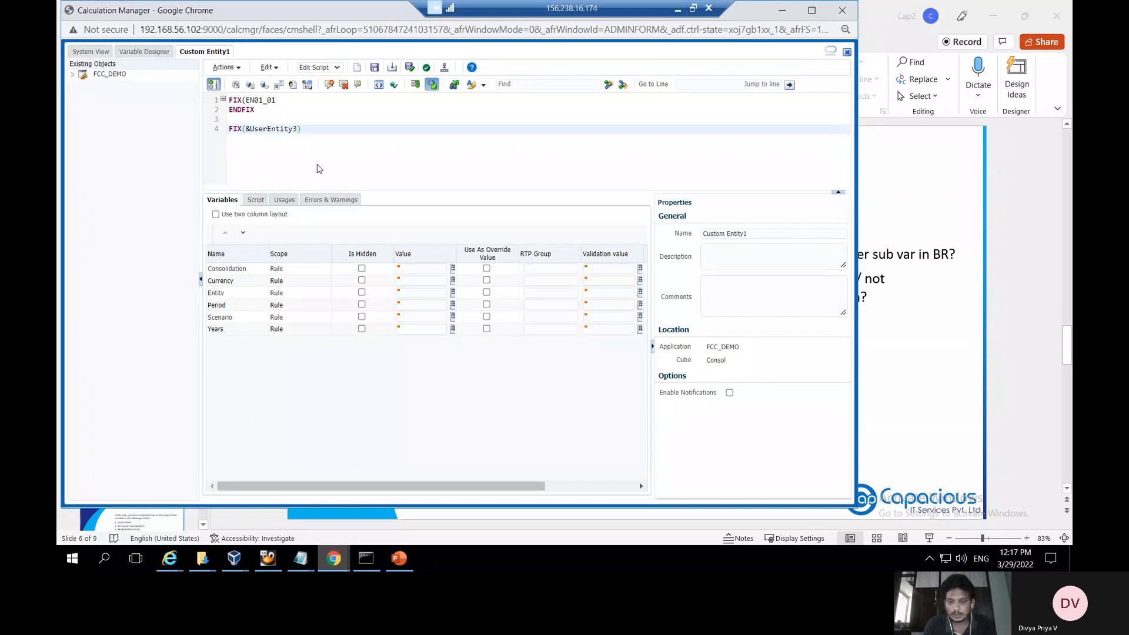
Close that block with ENDFIX and begin a third FIX on line 7
{"action": "key", "text": "Return"}
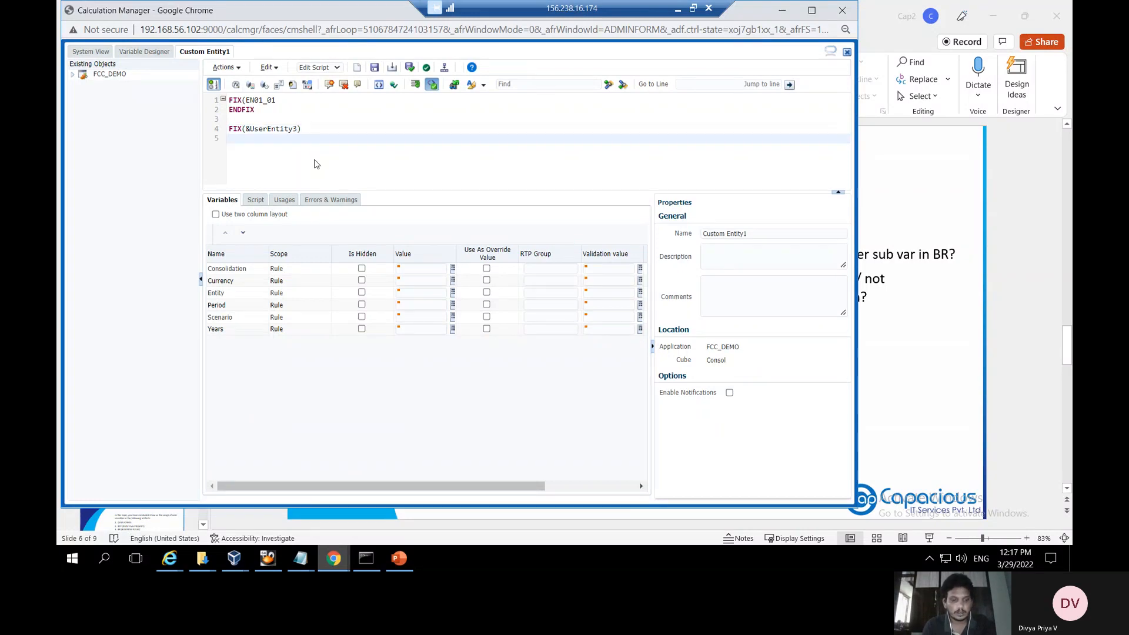
{"action": "type", "text": "endfix"}
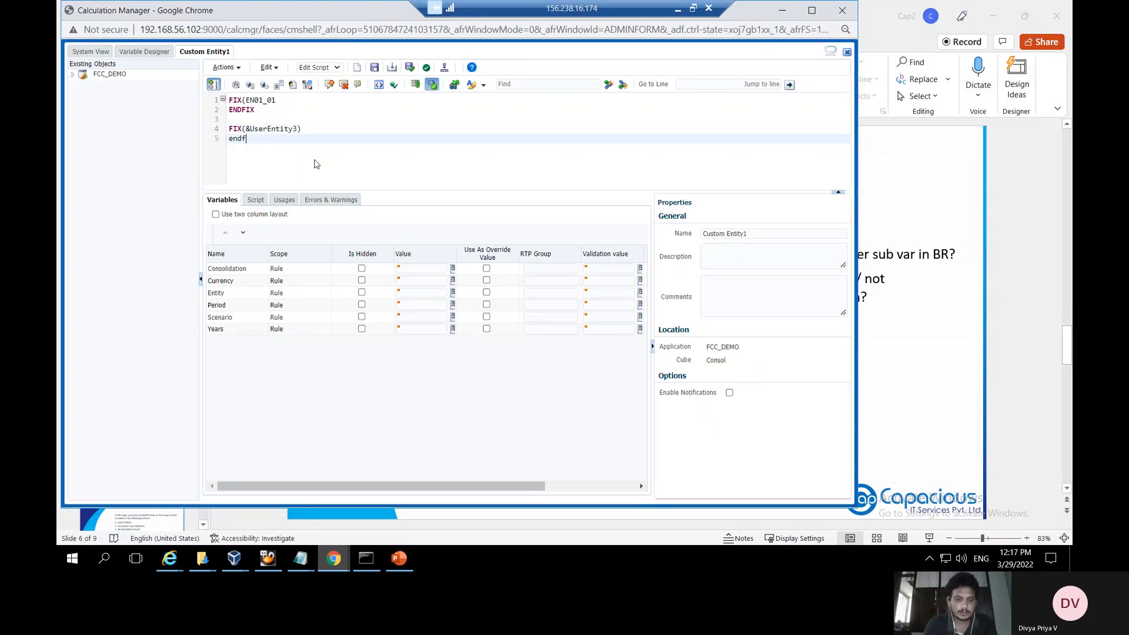
{"action": "key", "text": "BackSpace"}
{"action": "key", "text": "BackSpace"}
{"action": "key", "text": "BackSpace"}
{"action": "key", "text": "BackSpace"}
{"action": "key", "text": "BackSpace"}
{"action": "key", "text": "BackSpace"}
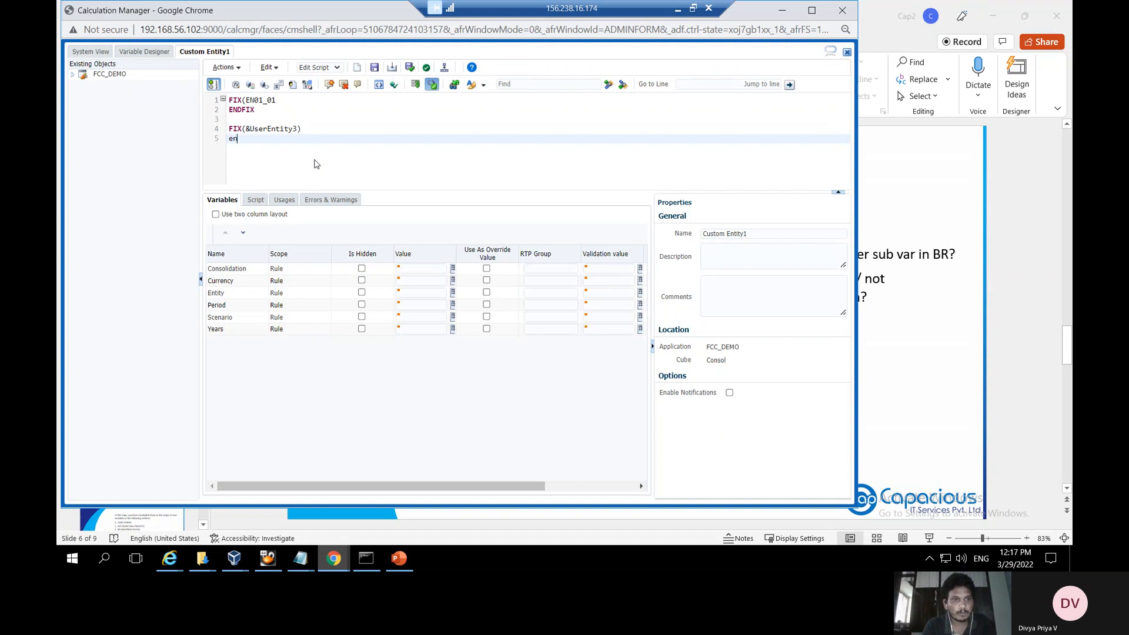
{"action": "type", "text": "ENDFI"}
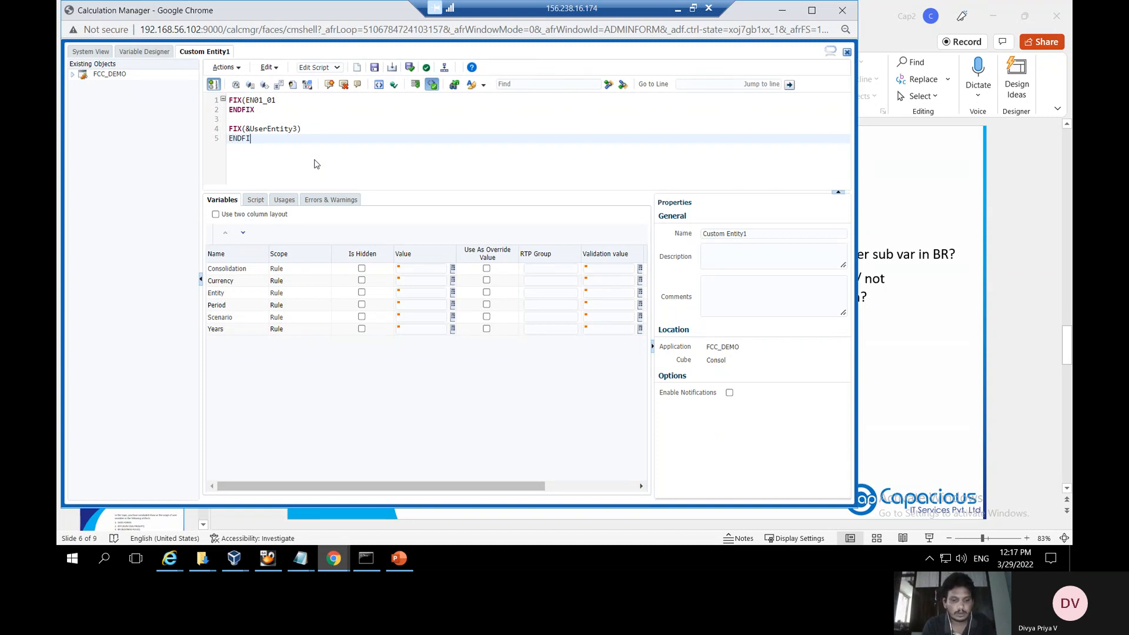
{"action": "type", "text": "X"}
{"action": "key", "text": "Return"}
{"action": "key", "text": "Return"}
{"action": "type", "text": "FIX"}
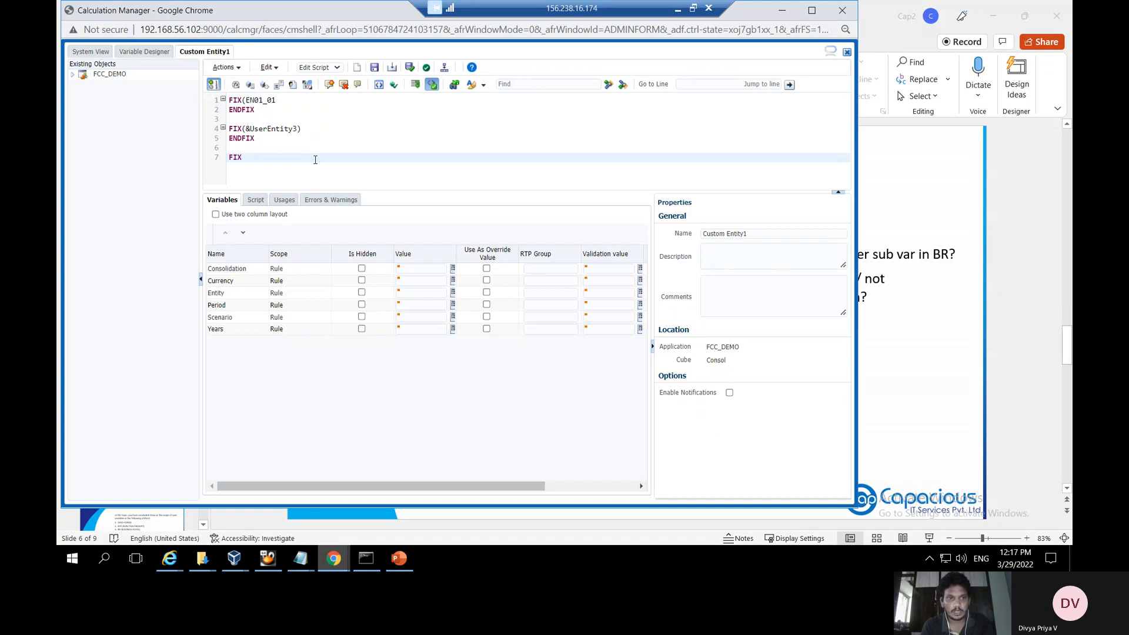
Check the runtime prompt names and make the third FIX target {RTP_Entity1}
{"action": "type", "text": "("}
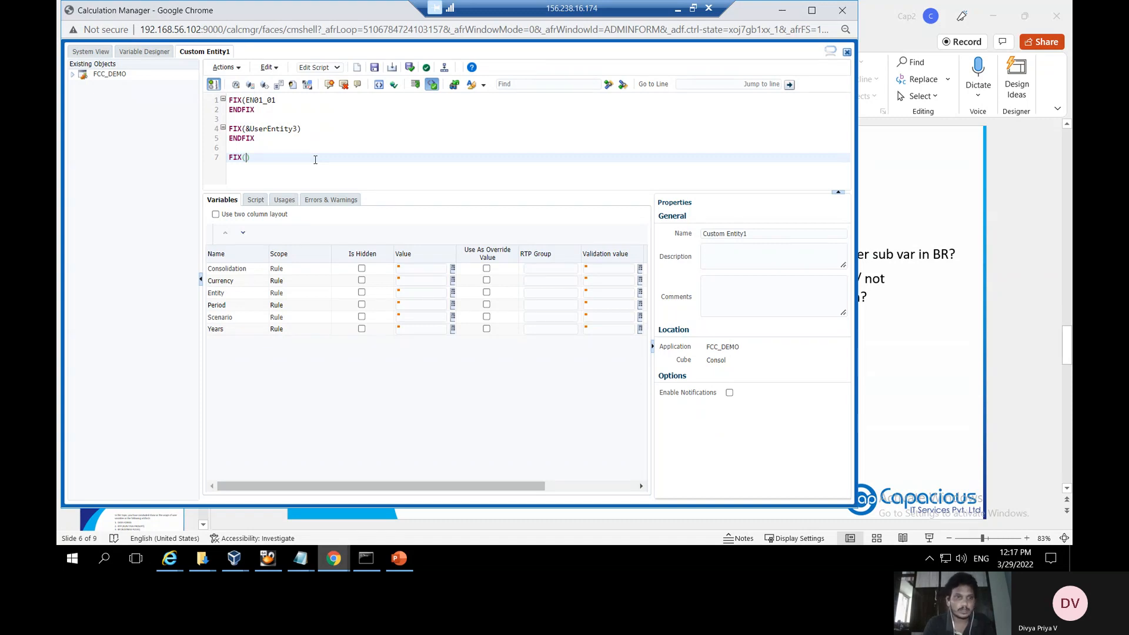
{"action": "type", "text": "{"}
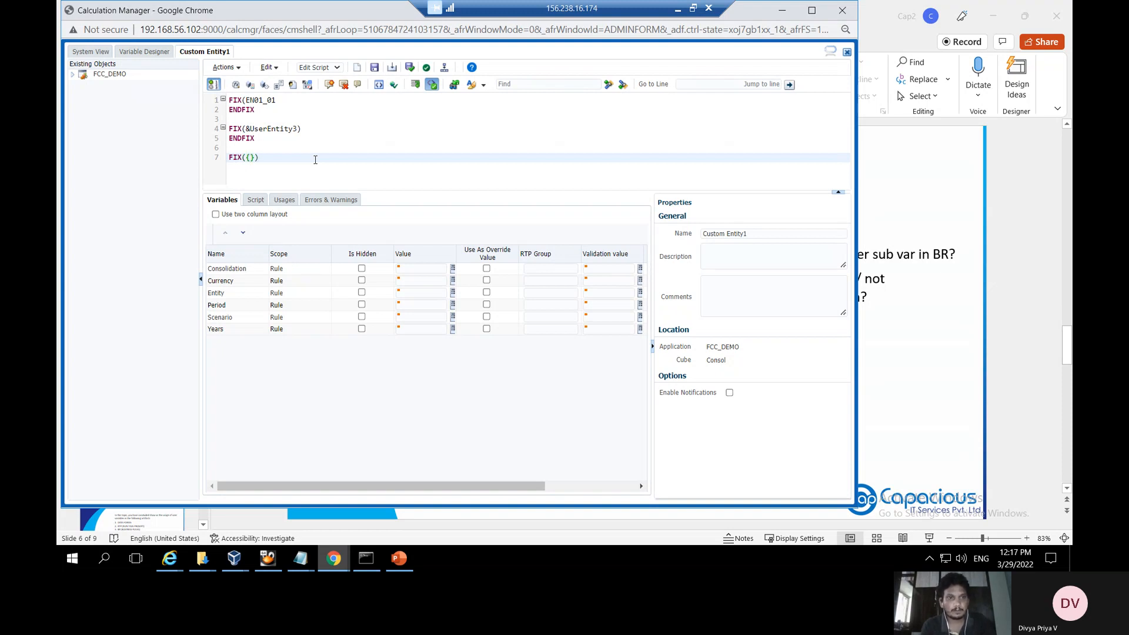
{"action": "type", "text": "RTP"}
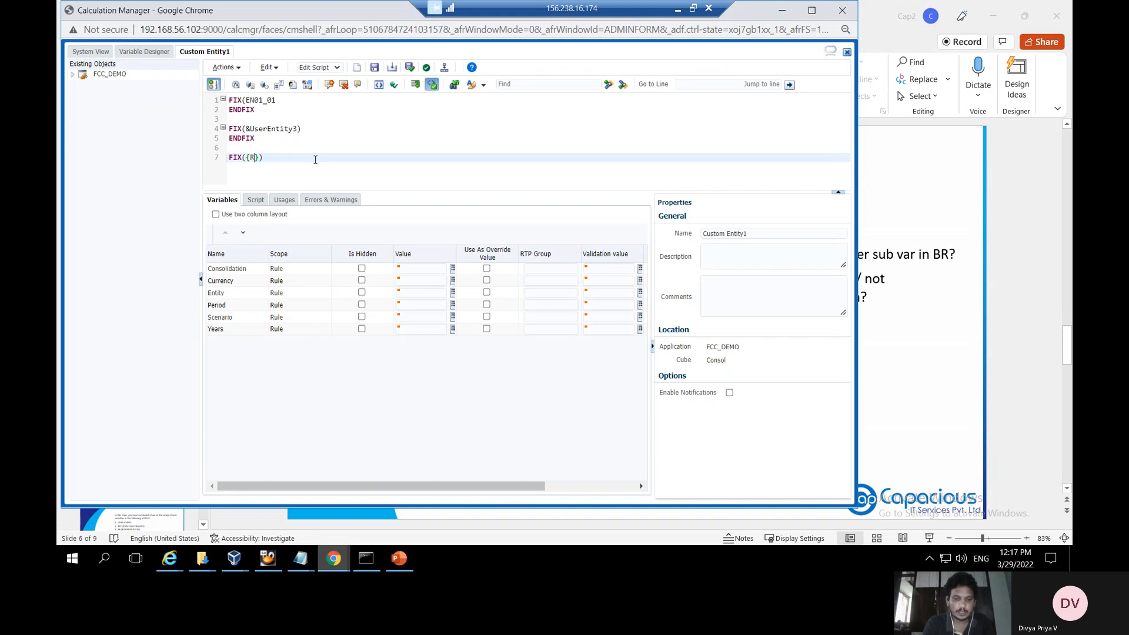
{"action": "type", "text": "_"}
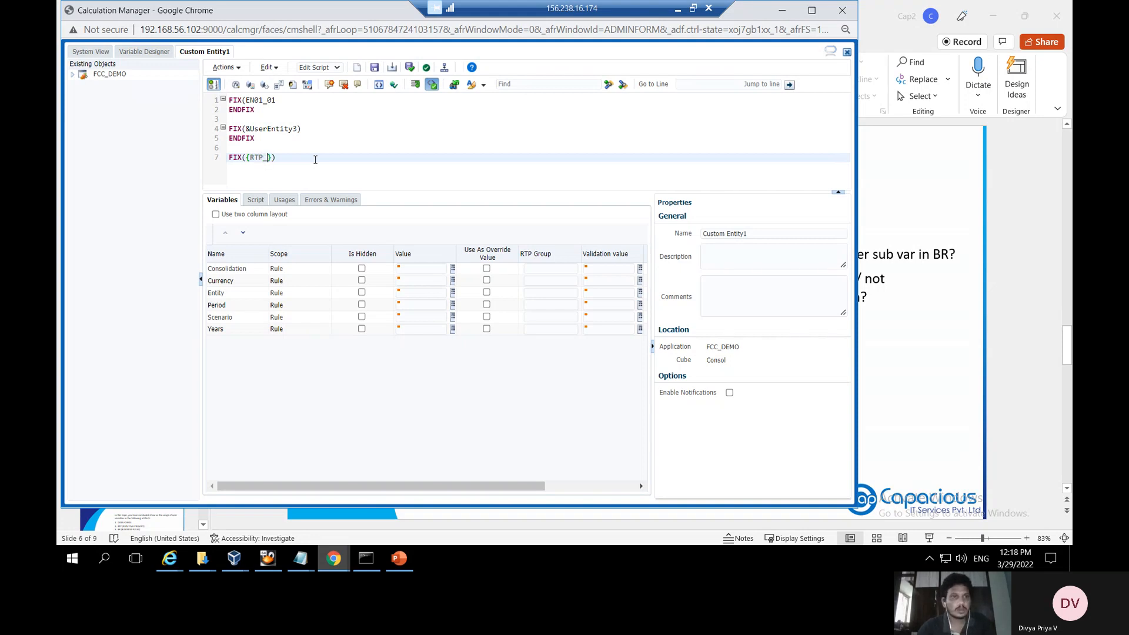
{"action": "left_click", "coordinate": [140, 54]}
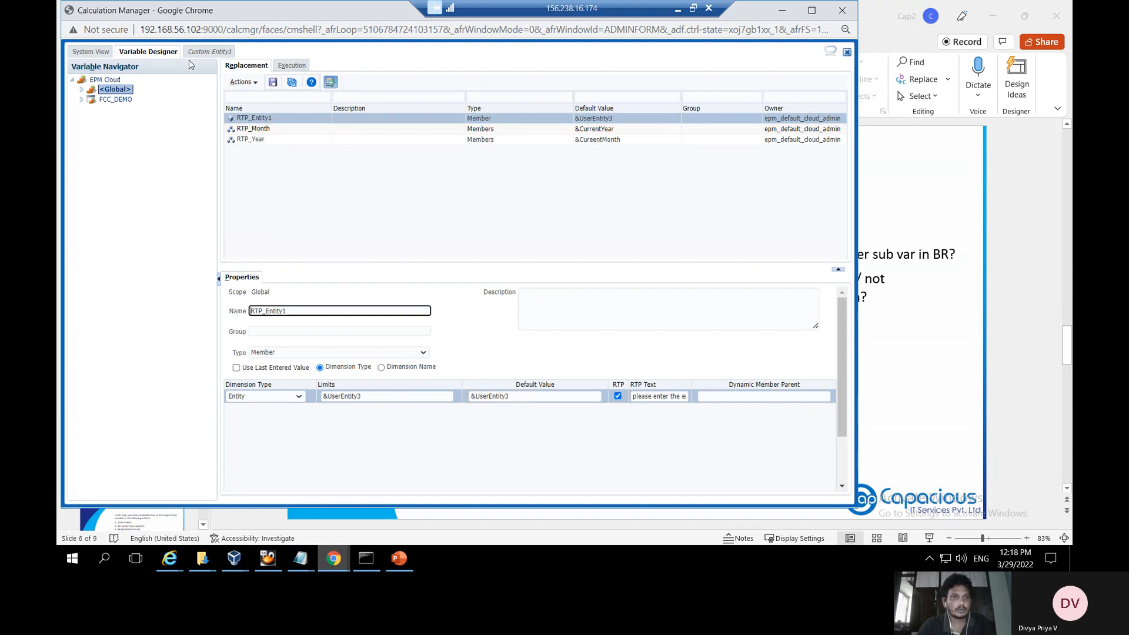
{"action": "left_click", "coordinate": [208, 52]}
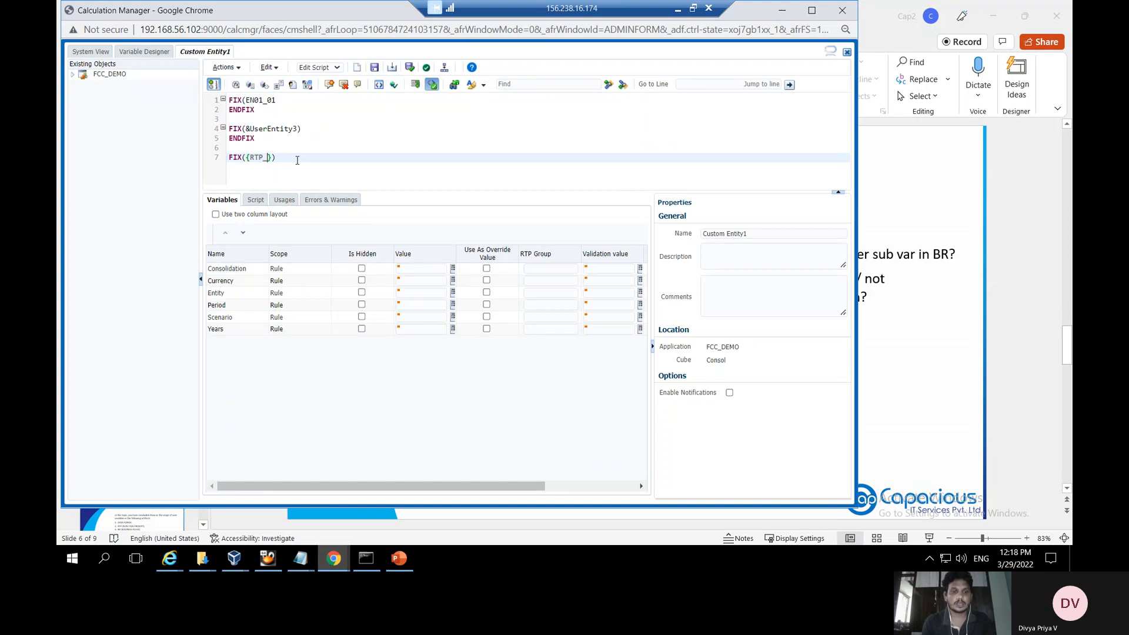
{"action": "type", "text": "En"}
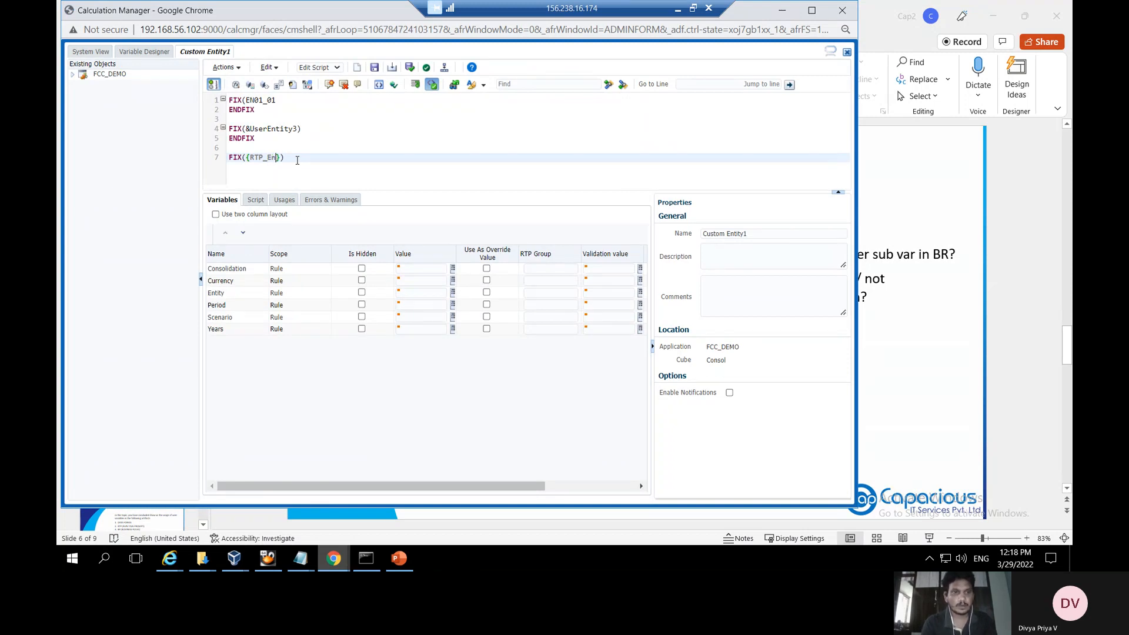
{"action": "type", "text": "tity"}
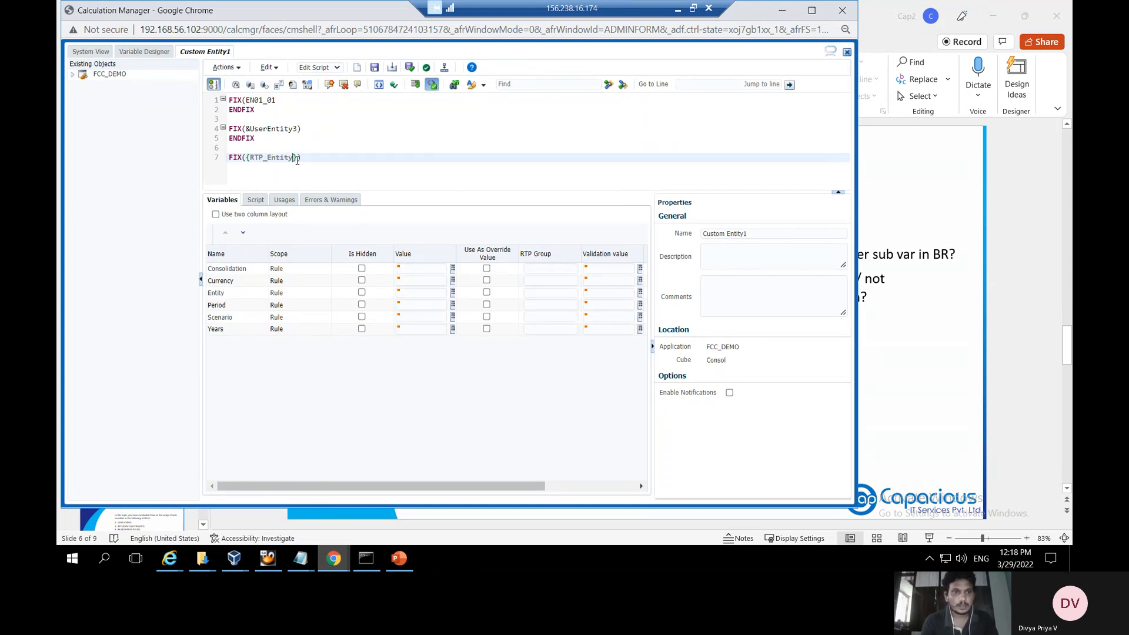
{"action": "key", "text": "BackSpace"}
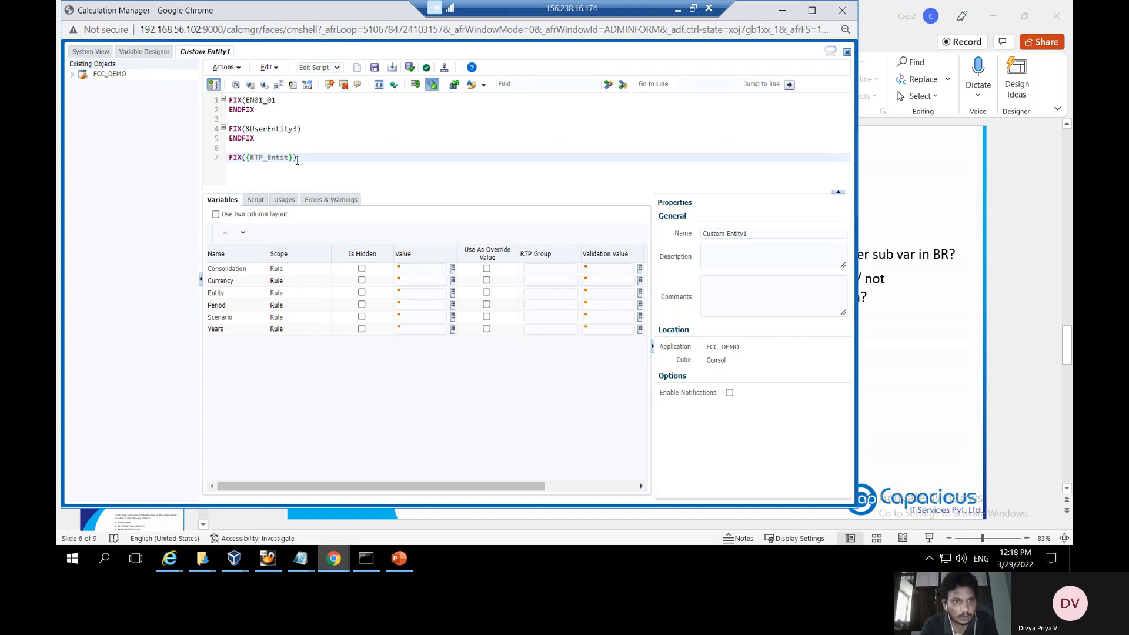
{"action": "type", "text": "y"}
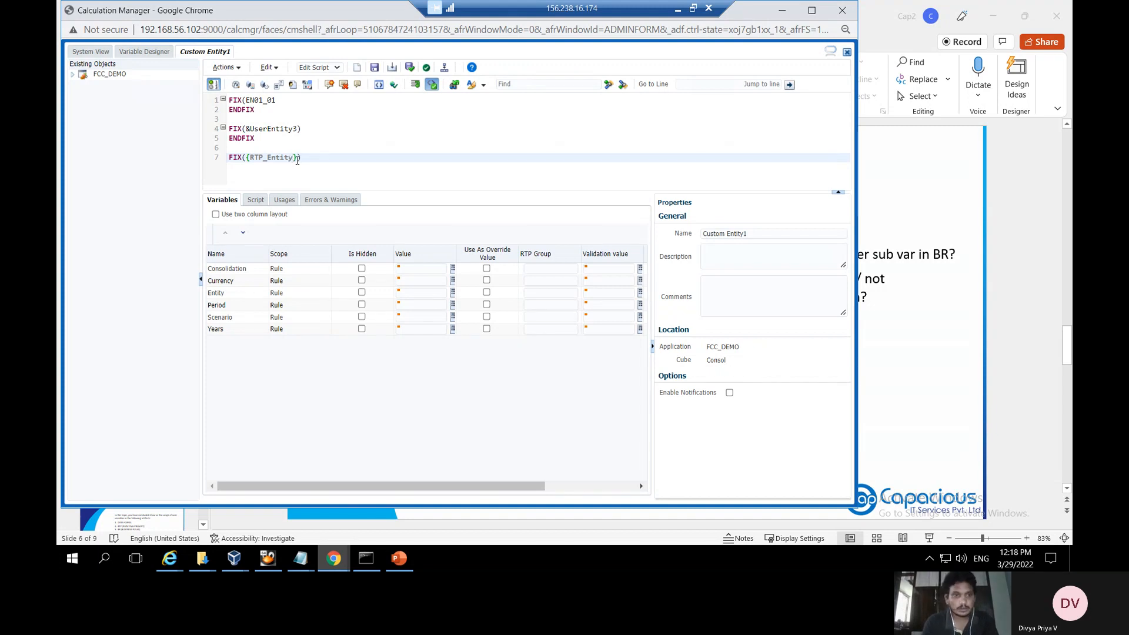
{"action": "type", "text": "1"}
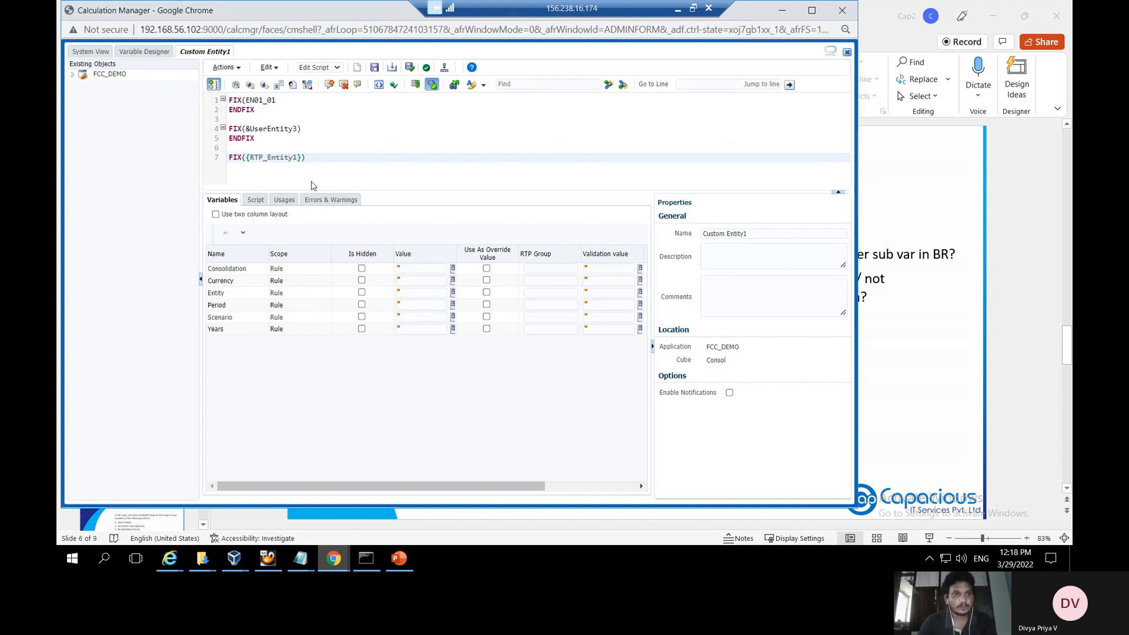
Add an ENDFIX line on line 8 below FIX({RTP_Entity1})
{"action": "left_click", "coordinate": [321, 163]}
{"action": "key", "text": "Return"}
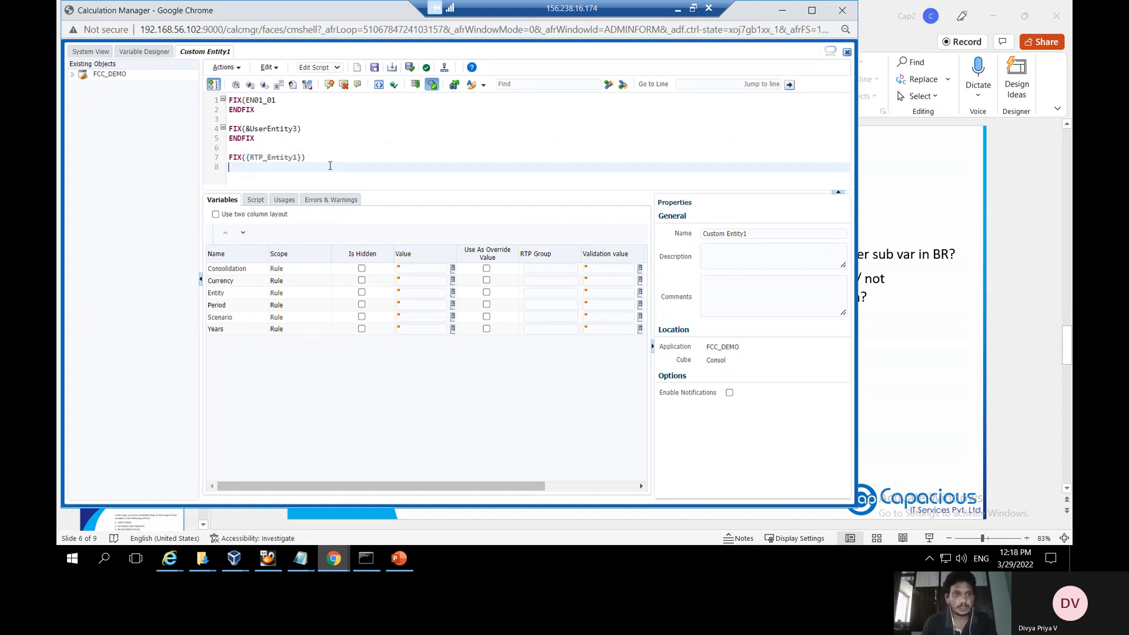
{"action": "type", "text": "end"}
{"action": "key", "text": "BackSpace"}
{"action": "key", "text": "BackSpace"}
{"action": "key", "text": "BackSpace"}
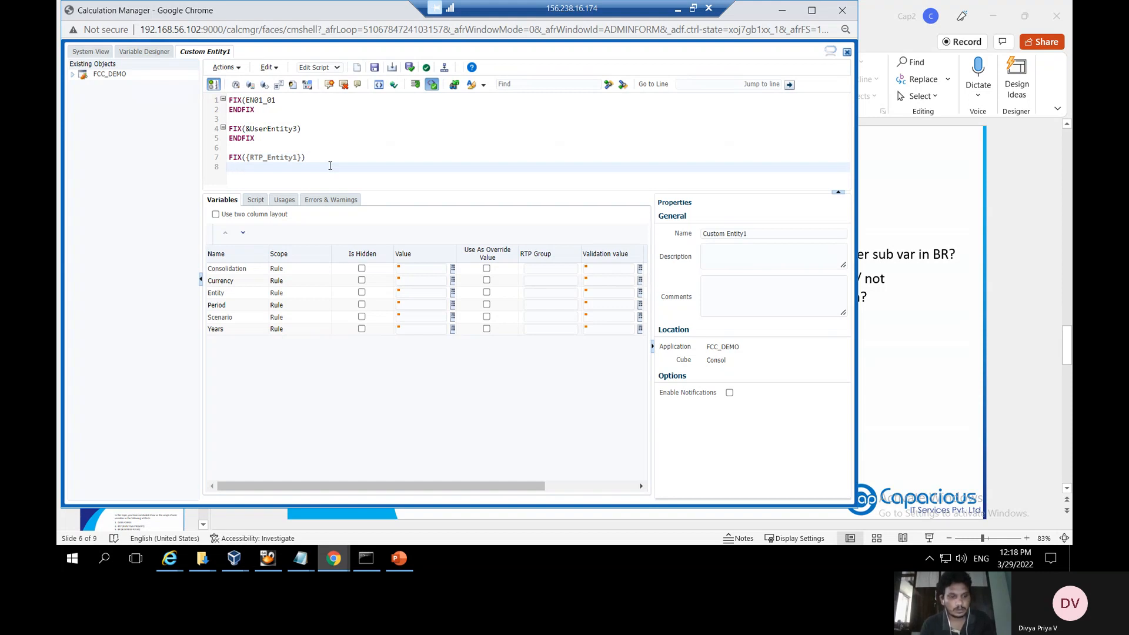
{"action": "type", "text": "END"}
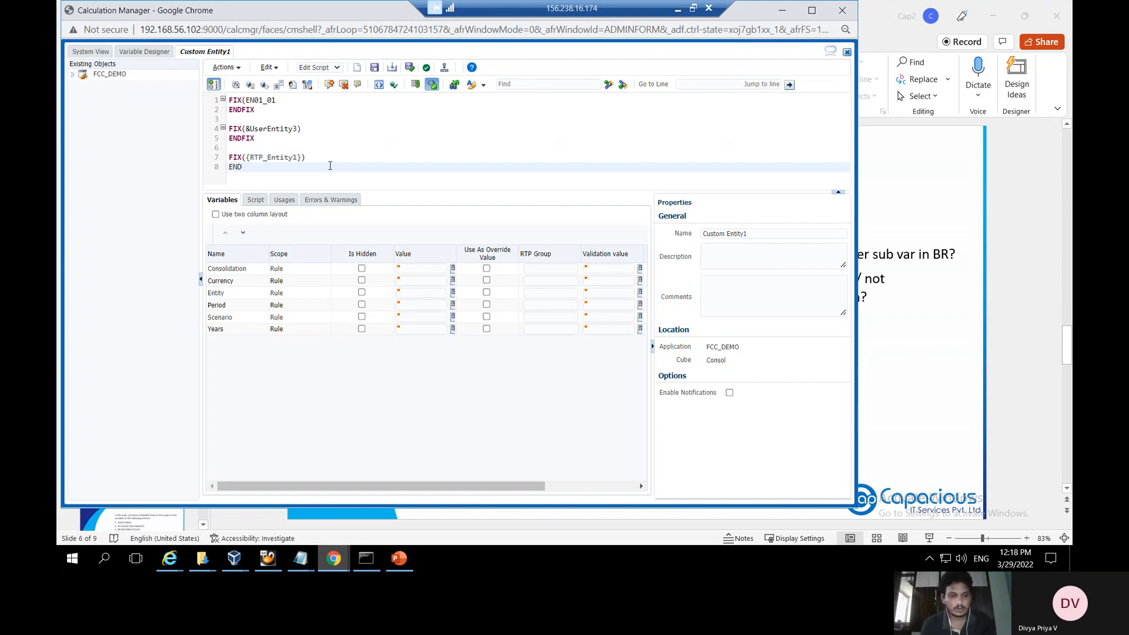
{"action": "type", "text": "FIX"}
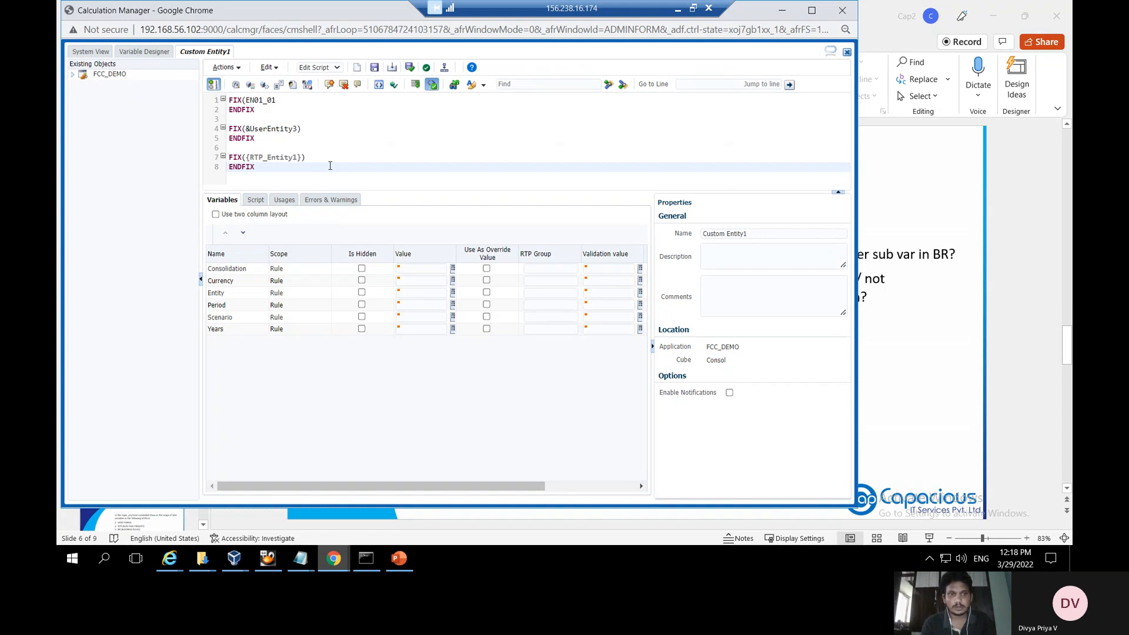
Open a /* block comment before FIX on line 1
{"action": "left_click", "coordinate": [233, 100]}
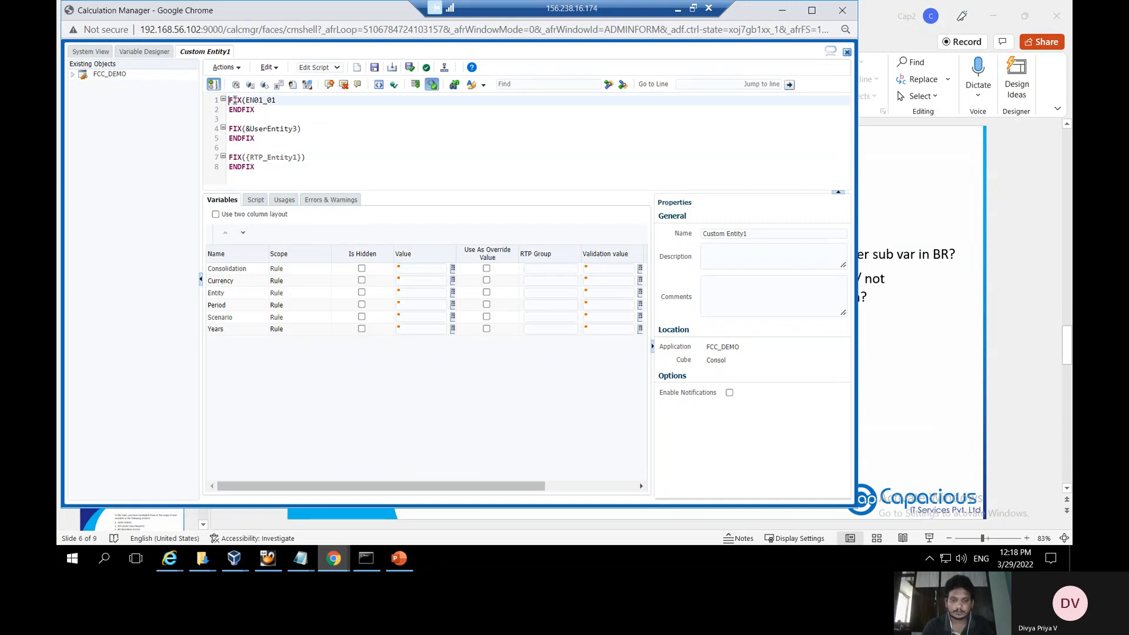
{"action": "type", "text": "?"}
{"action": "key", "text": "BackSpace"}
{"action": "type", "text": "//"}
{"action": "key", "text": "BackSpace"}
{"action": "type", "text": "*"}
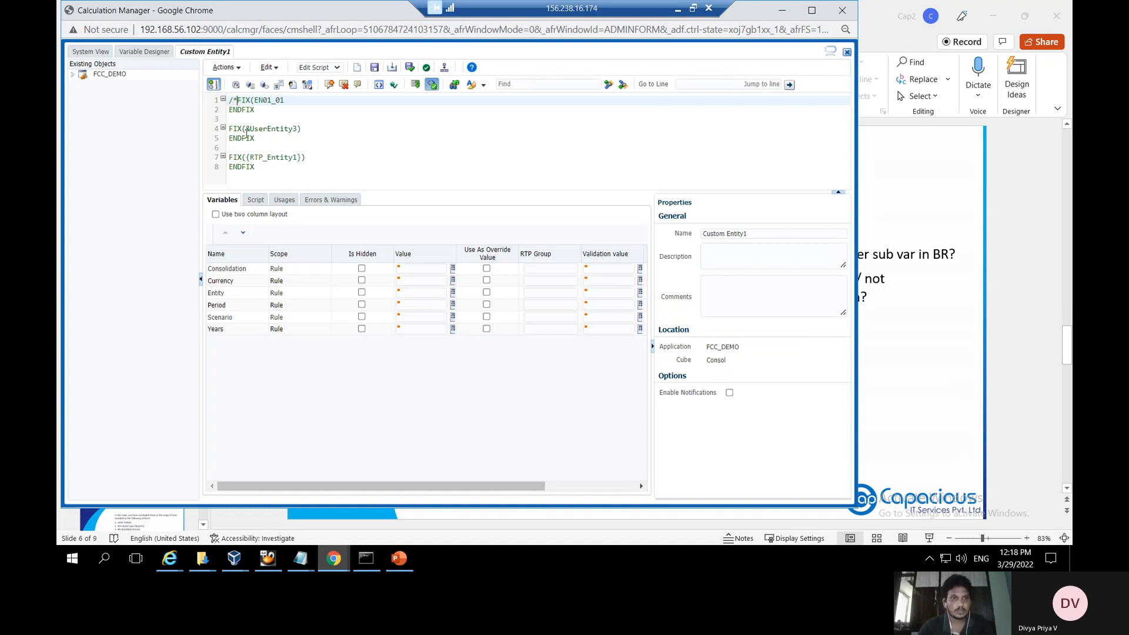
Close the comment with */ on line 6 and save the Custom Entity1 rule
{"action": "left_click", "coordinate": [260, 143]}
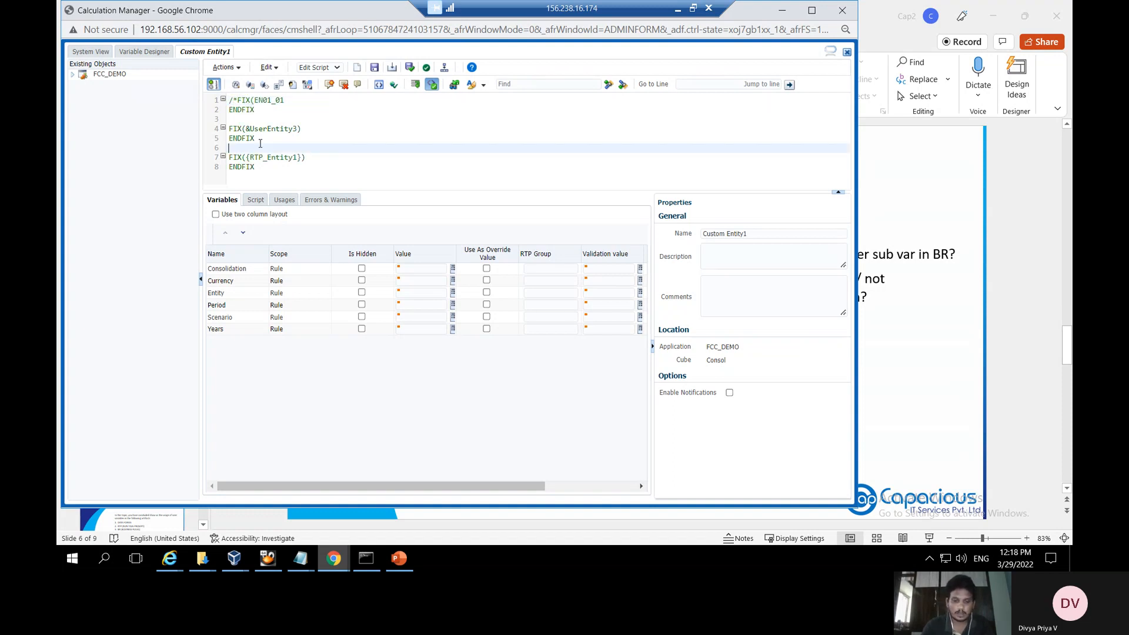
{"action": "type", "text": "*/"}
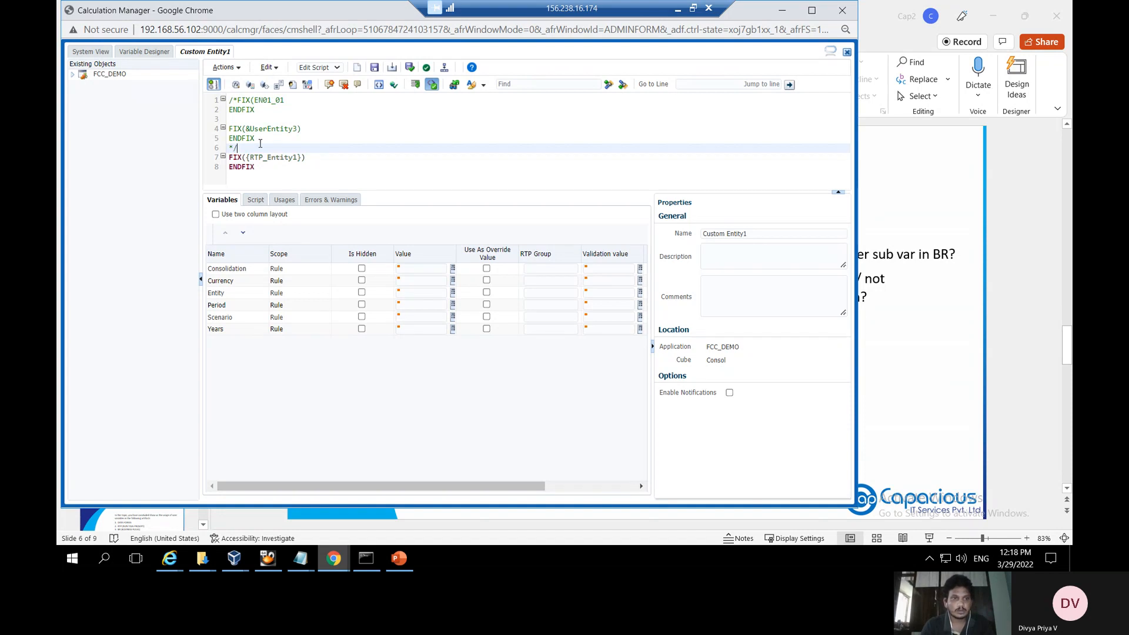
{"action": "left_click", "coordinate": [262, 181]}
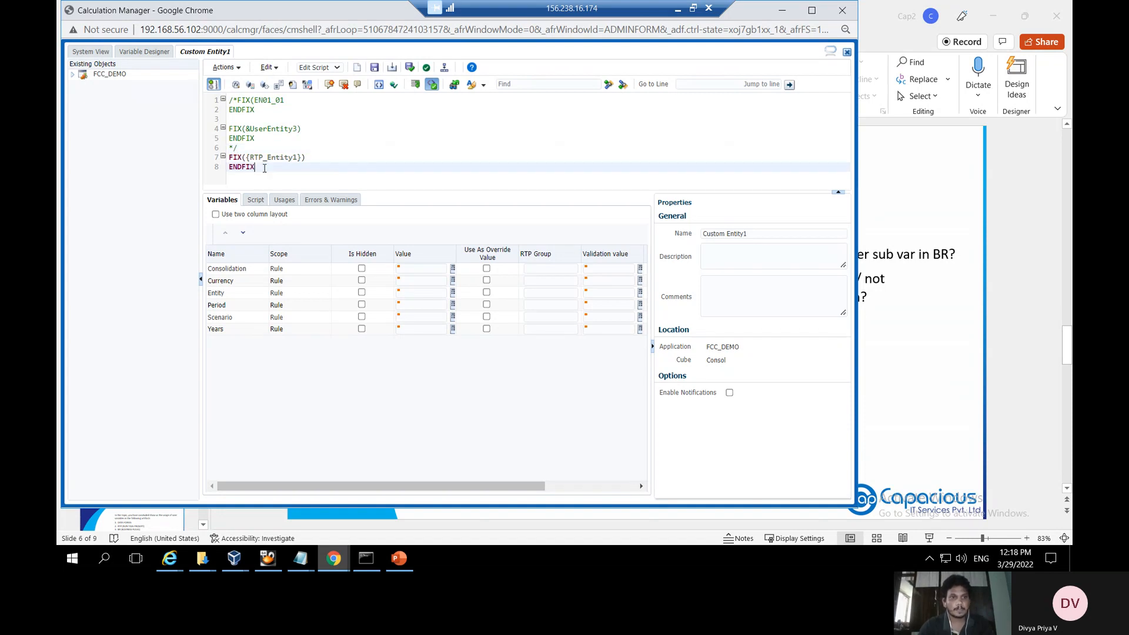
{"action": "left_click", "coordinate": [374, 69]}
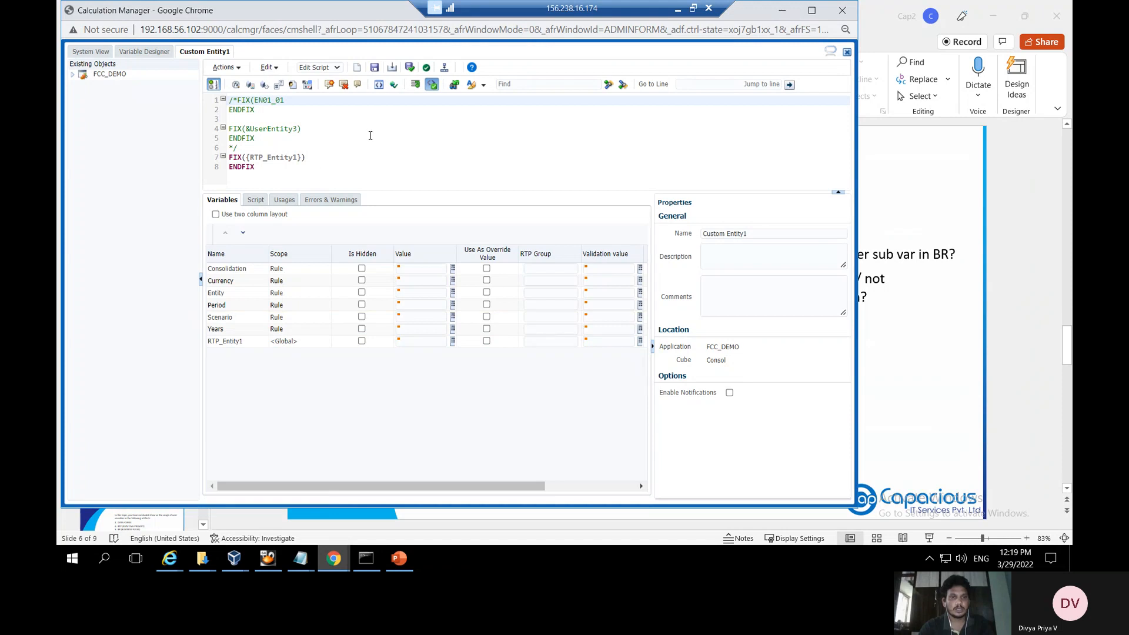
Validate and deploy Custom Entity1, confirm success, and return to the EPM Cloud browser window
{"action": "left_click", "coordinate": [428, 69]}
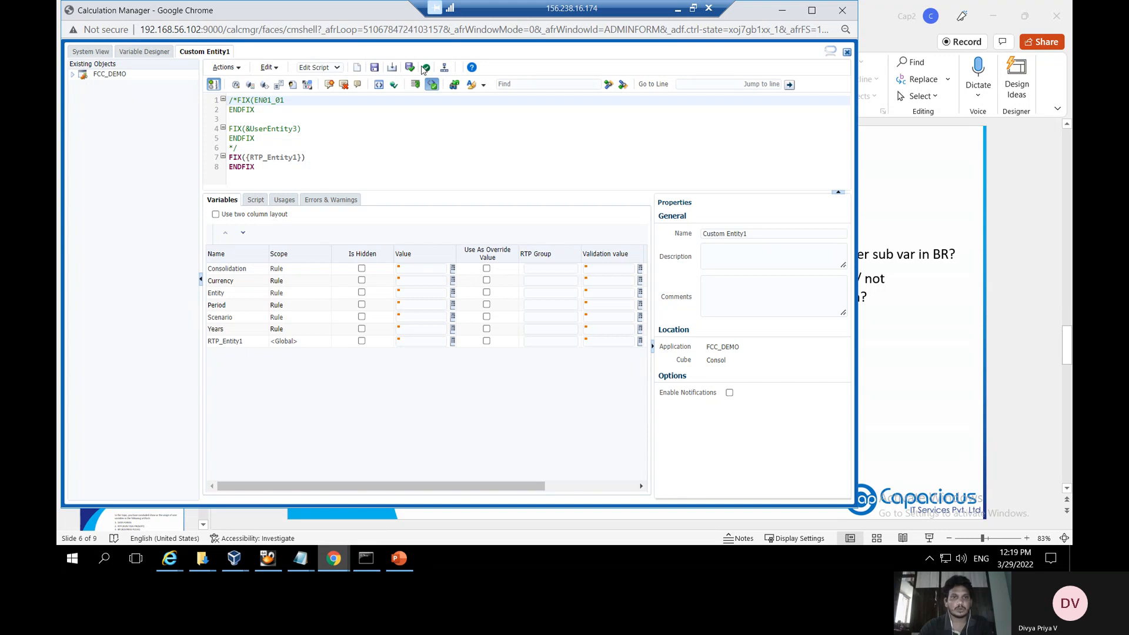
{"action": "left_click", "coordinate": [445, 67]}
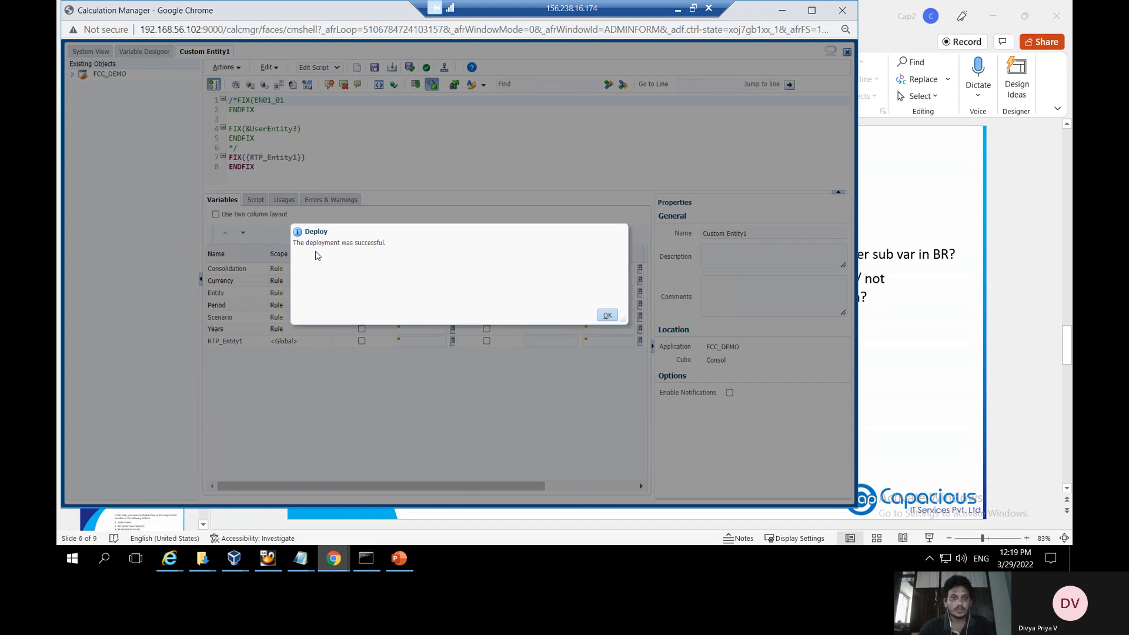
{"action": "left_click", "coordinate": [608, 317]}
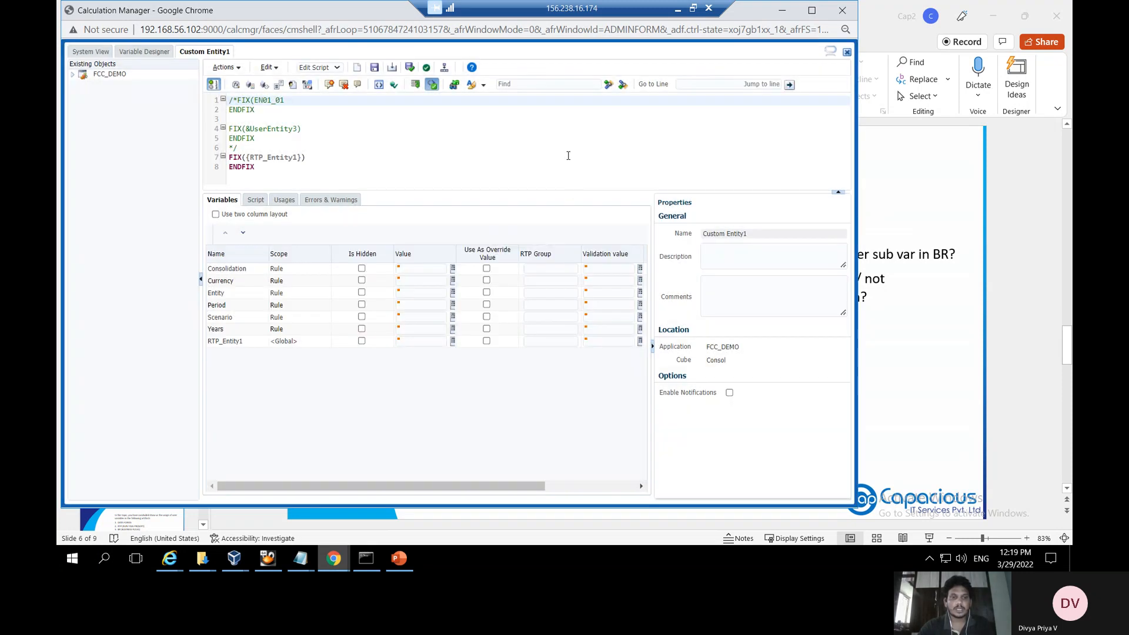
{"action": "left_click", "coordinate": [334, 557]}
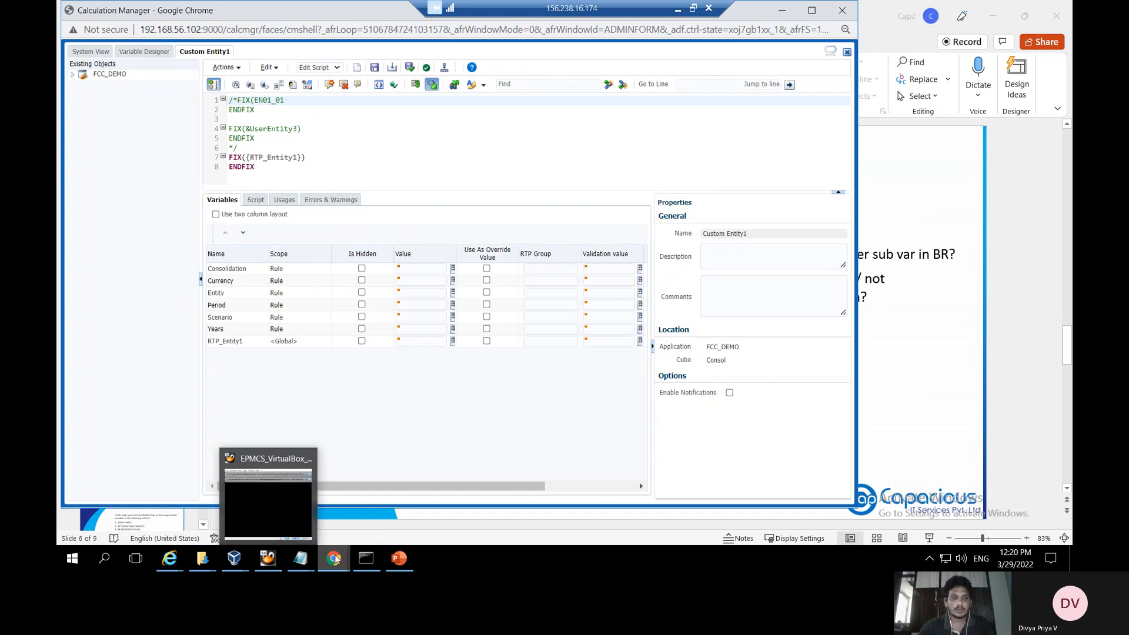
{"action": "left_click", "coordinate": [303, 493]}
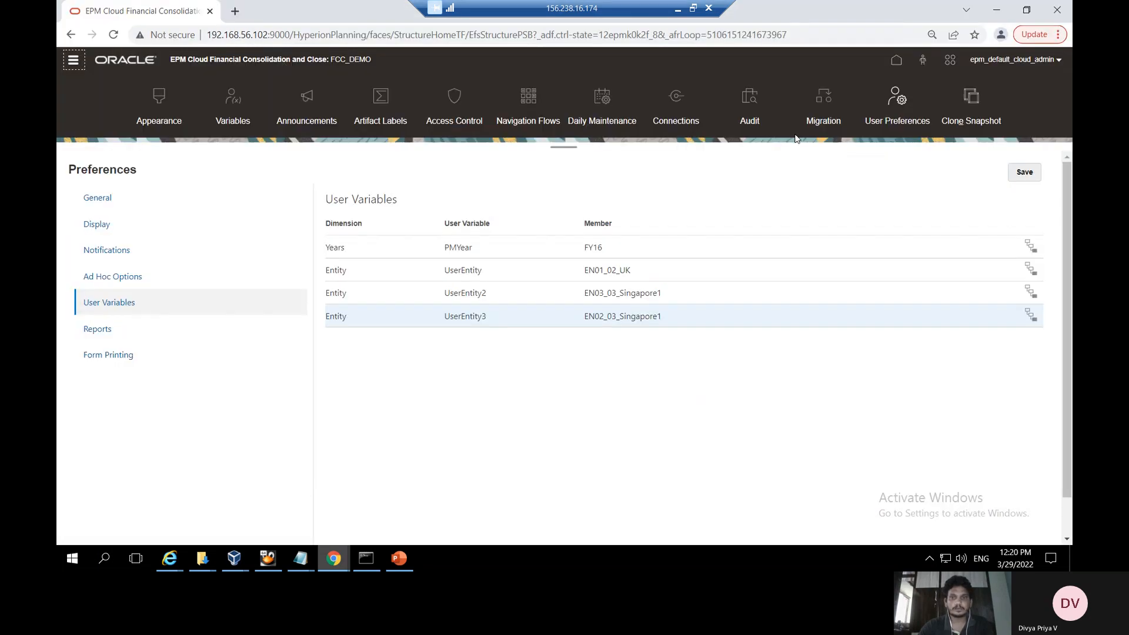
Launch Custom Entity1 from the Business Rules list to confirm its entity prompt defaults to &UserEntity3, then cancel
{"action": "left_click", "coordinate": [896, 60]}
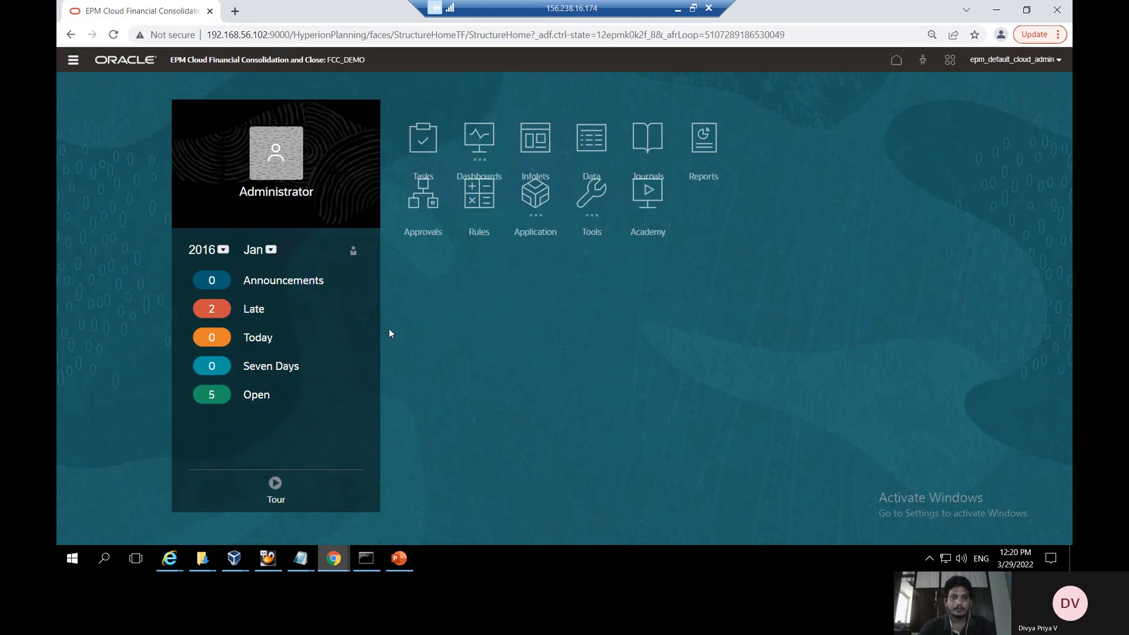
{"action": "left_click", "coordinate": [617, 248]}
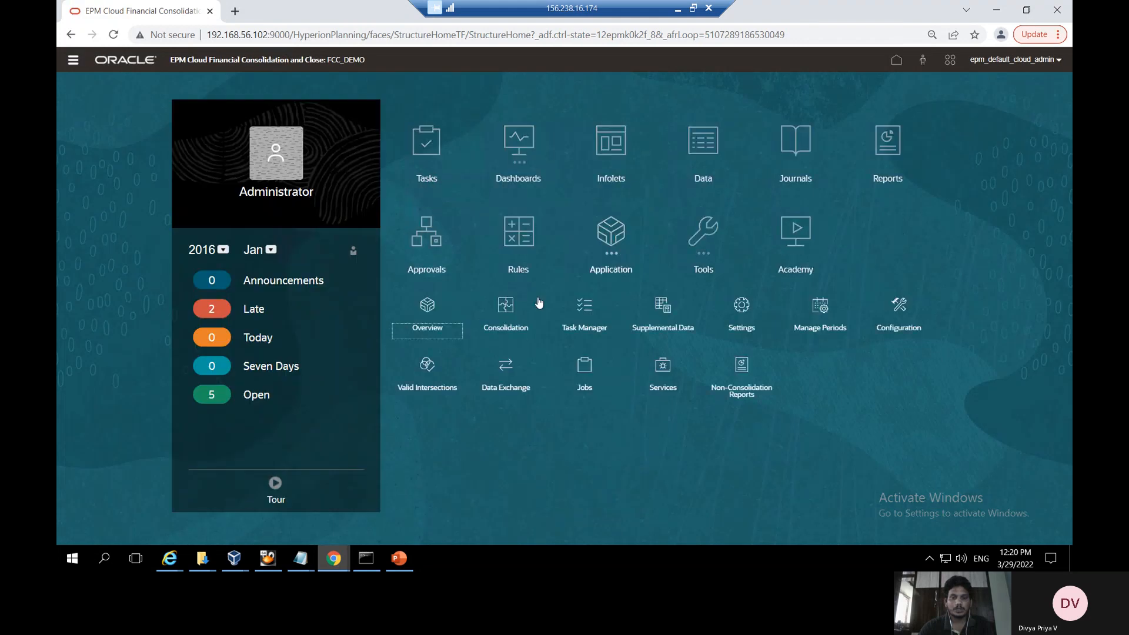
{"action": "left_click", "coordinate": [522, 242]}
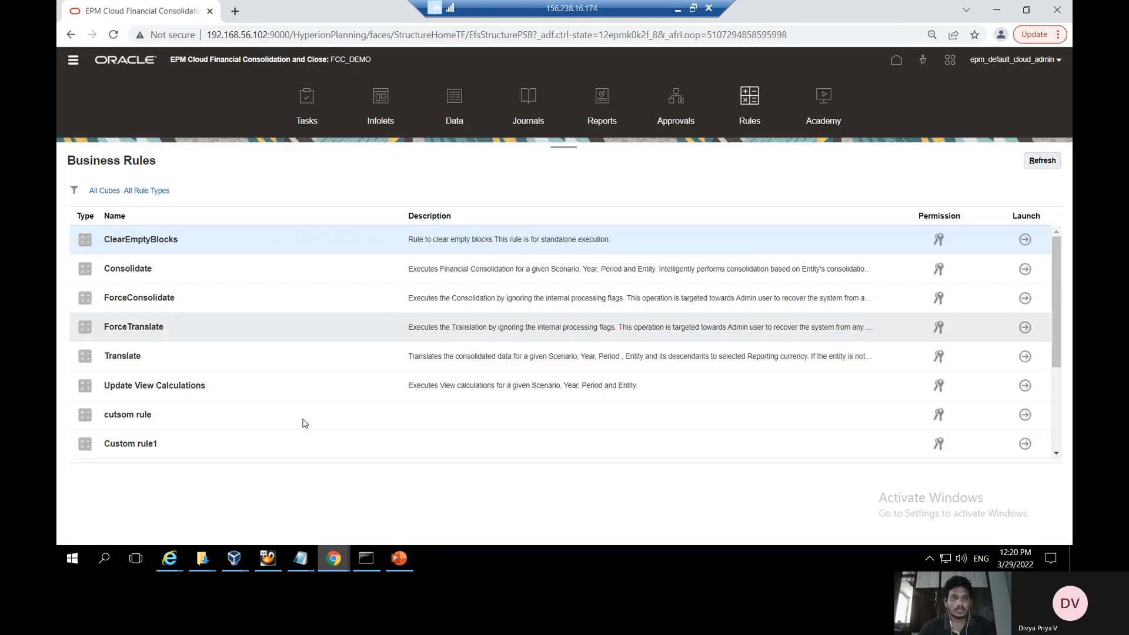
{"action": "scroll", "coordinate": [639, 376], "scroll_direction": "down", "scroll_amount": 3}
{"action": "left_click", "coordinate": [1041, 160]}
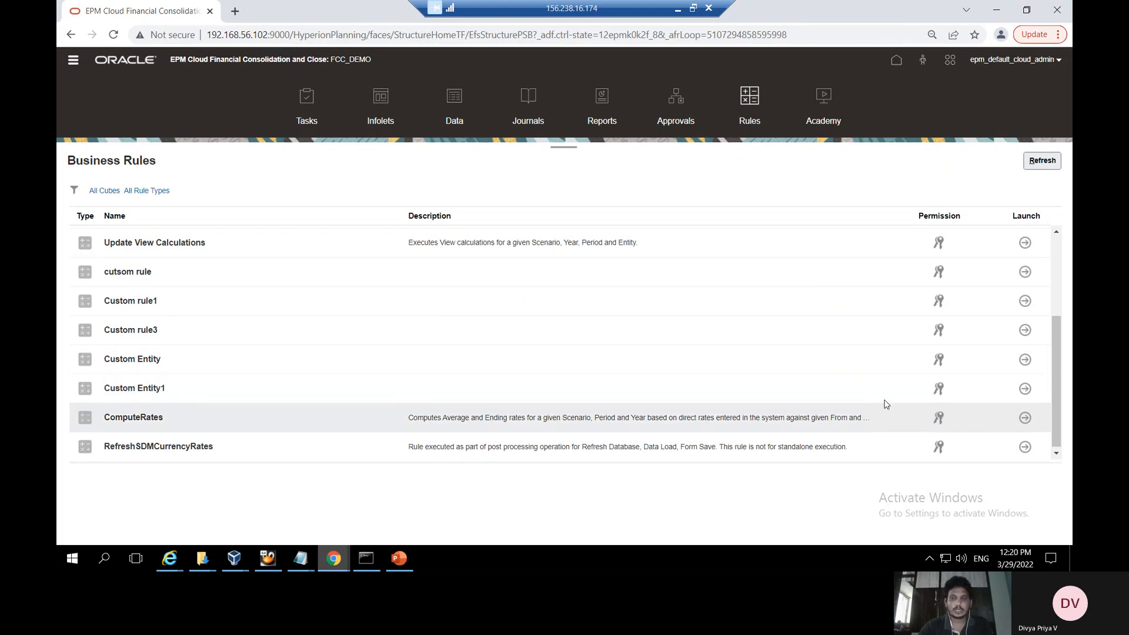
{"action": "left_click", "coordinate": [1026, 388]}
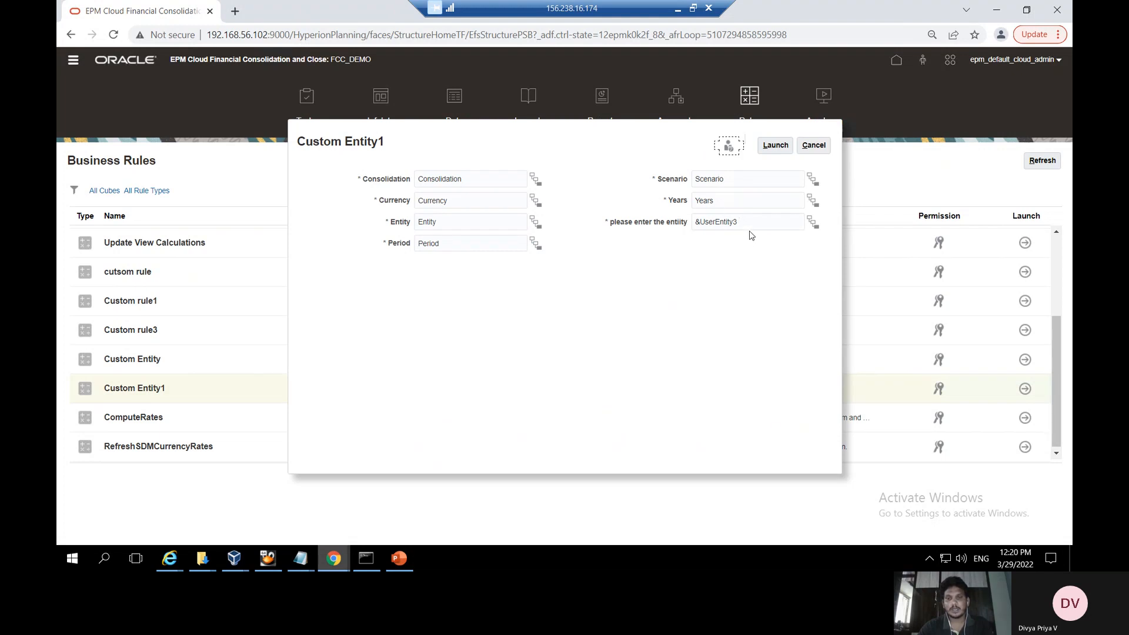
{"action": "left_click", "coordinate": [813, 145]}
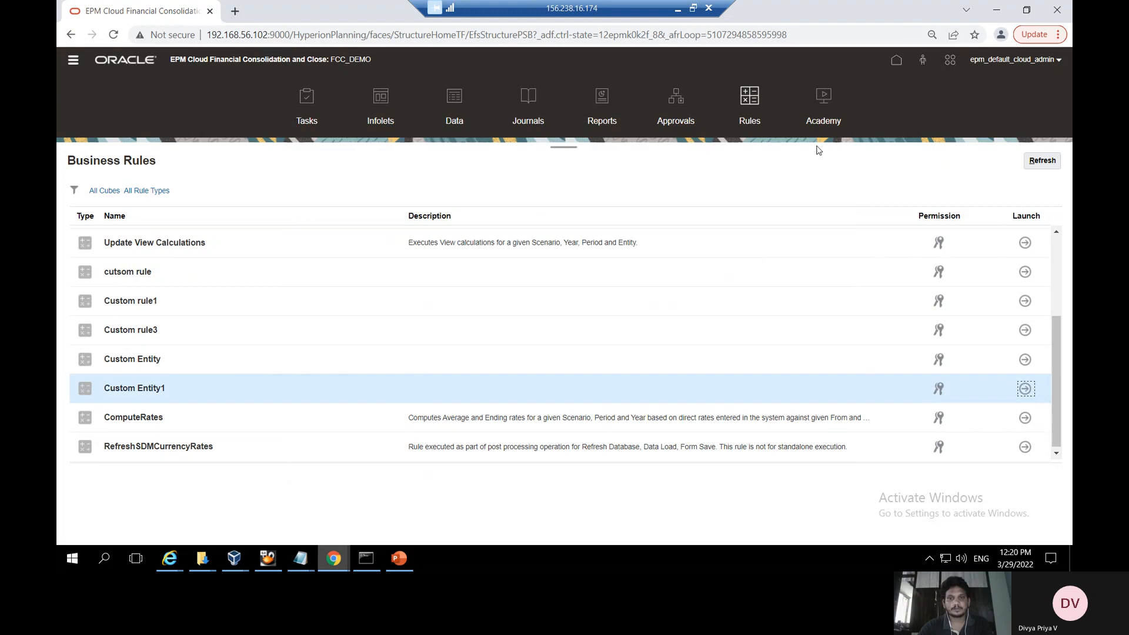
{"action": "left_click", "coordinate": [399, 558]}
Go to slide 7, 'Using user var in smart view', and launch Excel
{"action": "left_click", "coordinate": [164, 446]}
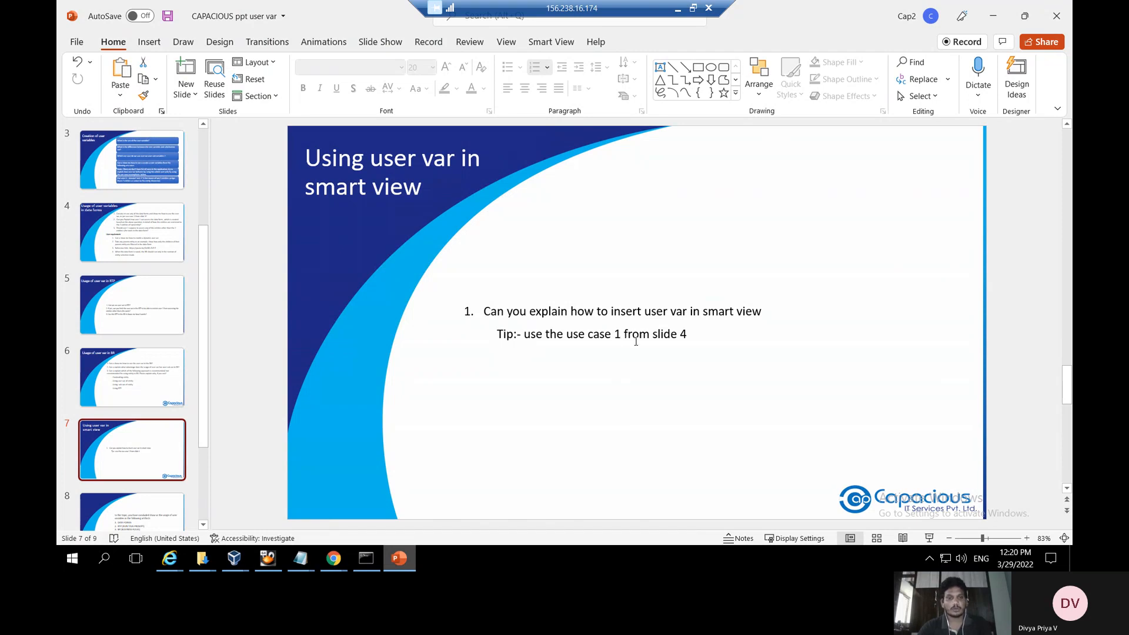
{"action": "left_click", "coordinate": [73, 556]}
{"action": "left_click", "coordinate": [136, 186]}
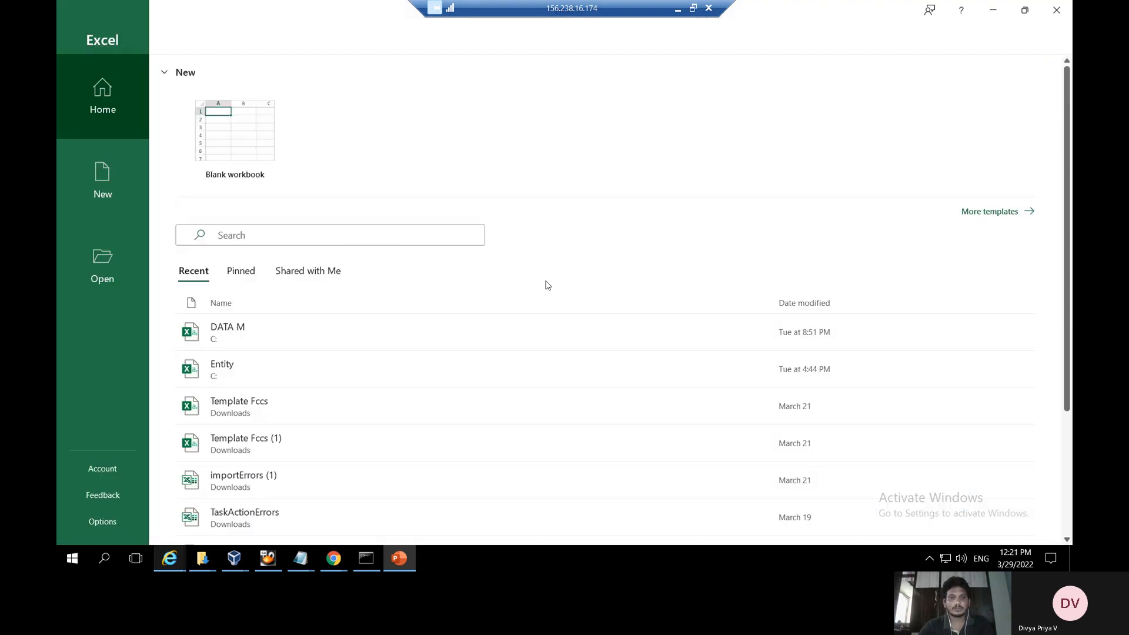
Create a blank workbook and show the Smart View panel
{"action": "left_click", "coordinate": [219, 128]}
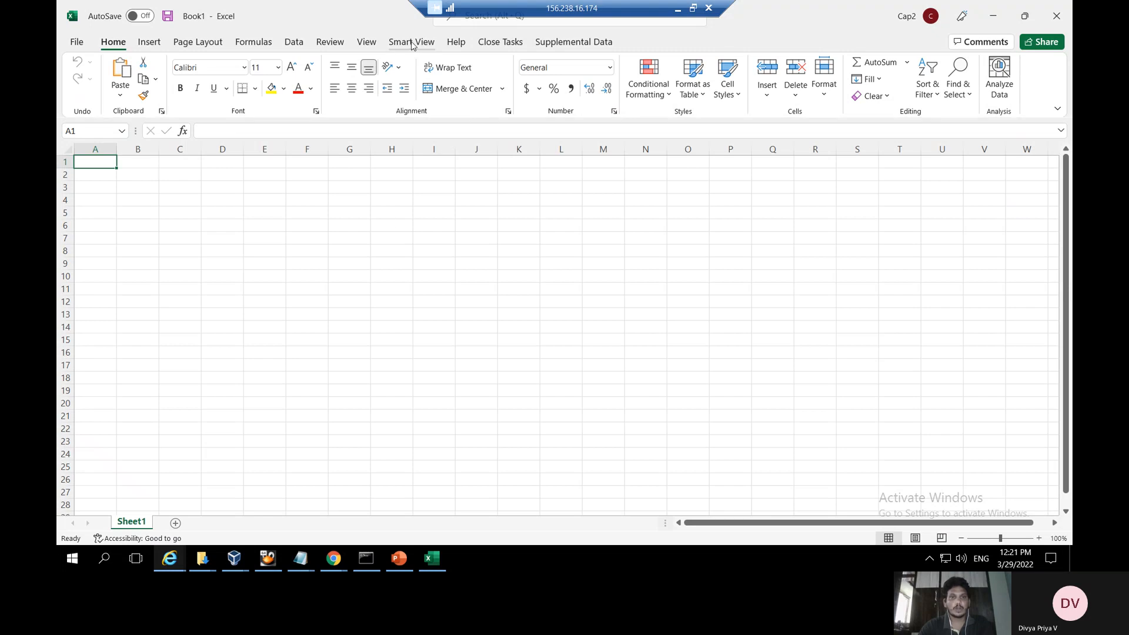
{"action": "left_click", "coordinate": [414, 44]}
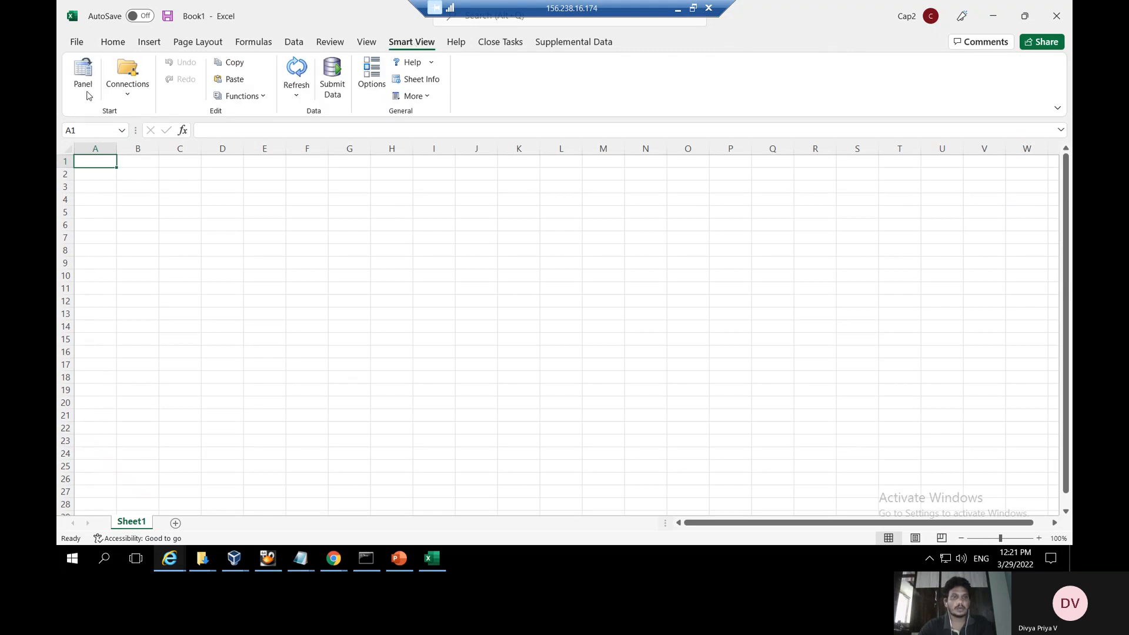
{"action": "left_click", "coordinate": [80, 69]}
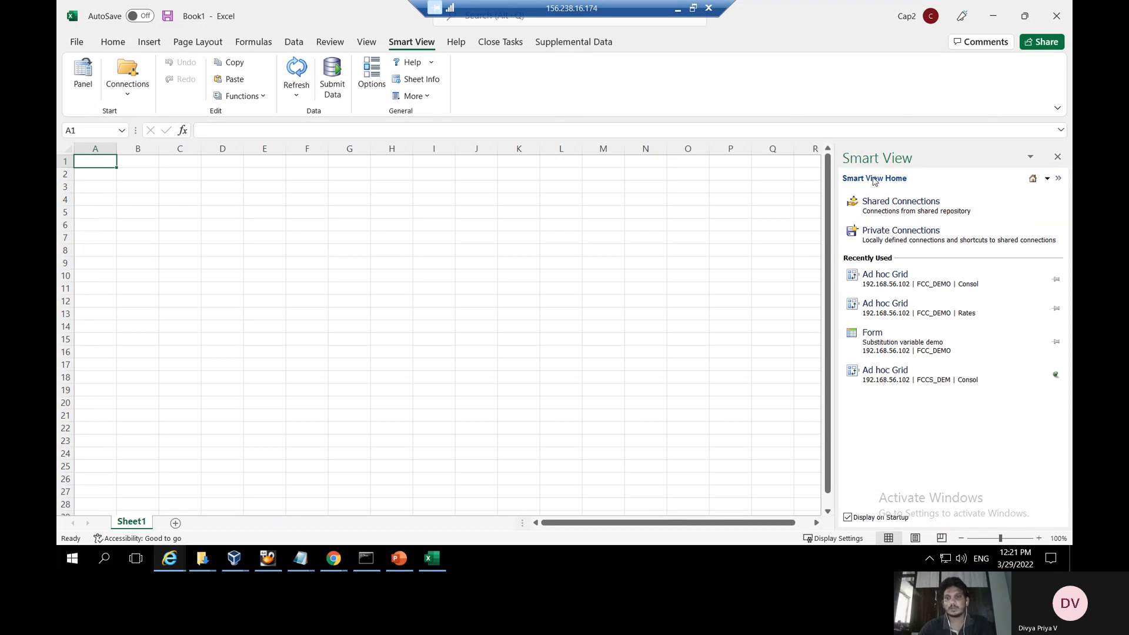
Sign in to Shared Connections with the Oracle Cloud admin username and password
{"action": "left_click", "coordinate": [904, 205]}
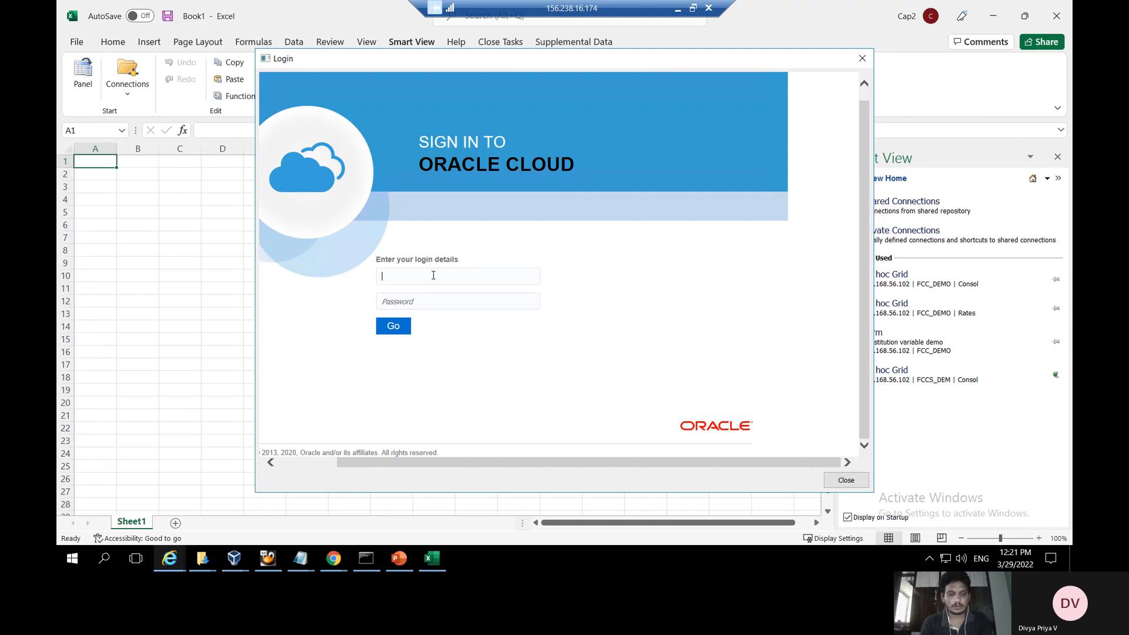
{"action": "type", "text": "epm_default"}
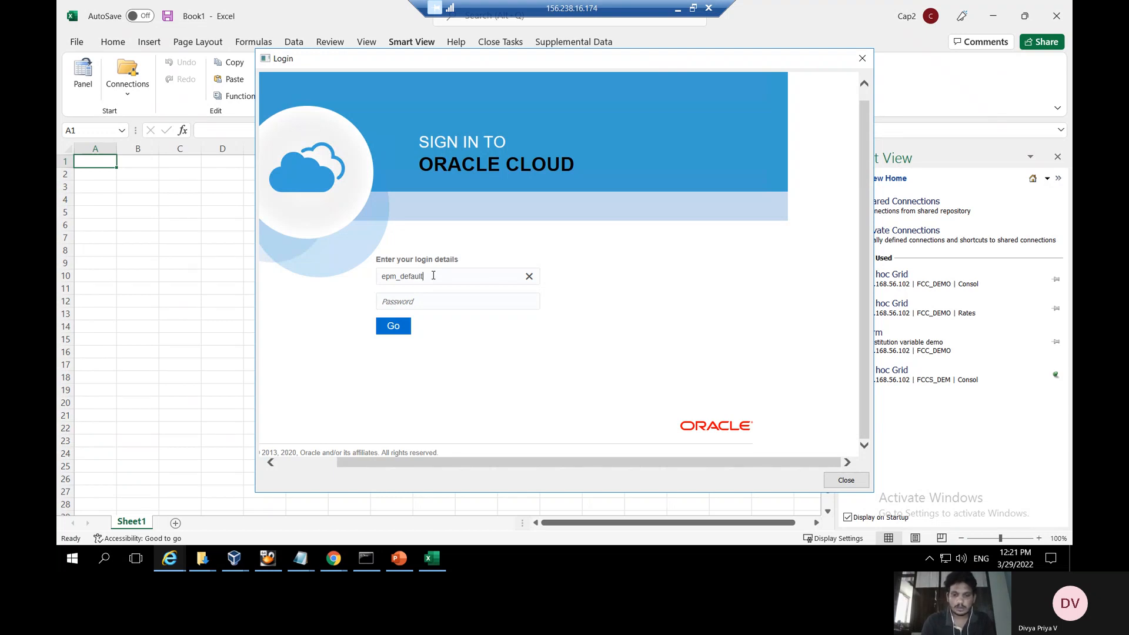
{"action": "type", "text": "oud_admin"}
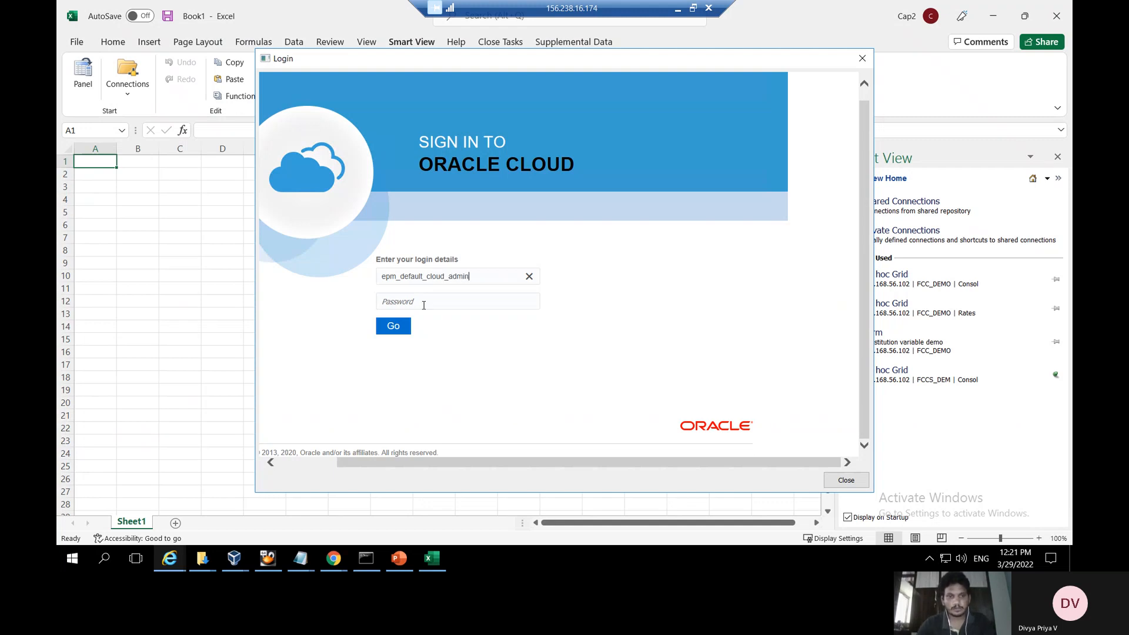
{"action": "left_click", "coordinate": [421, 304]}
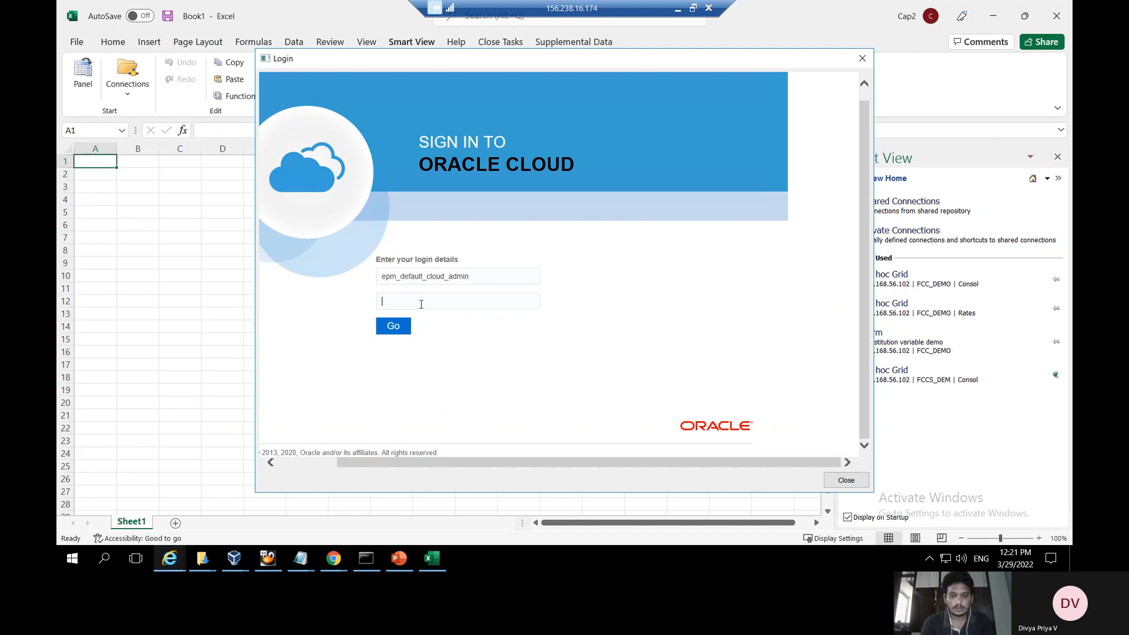
{"action": "type", "text": "••"}
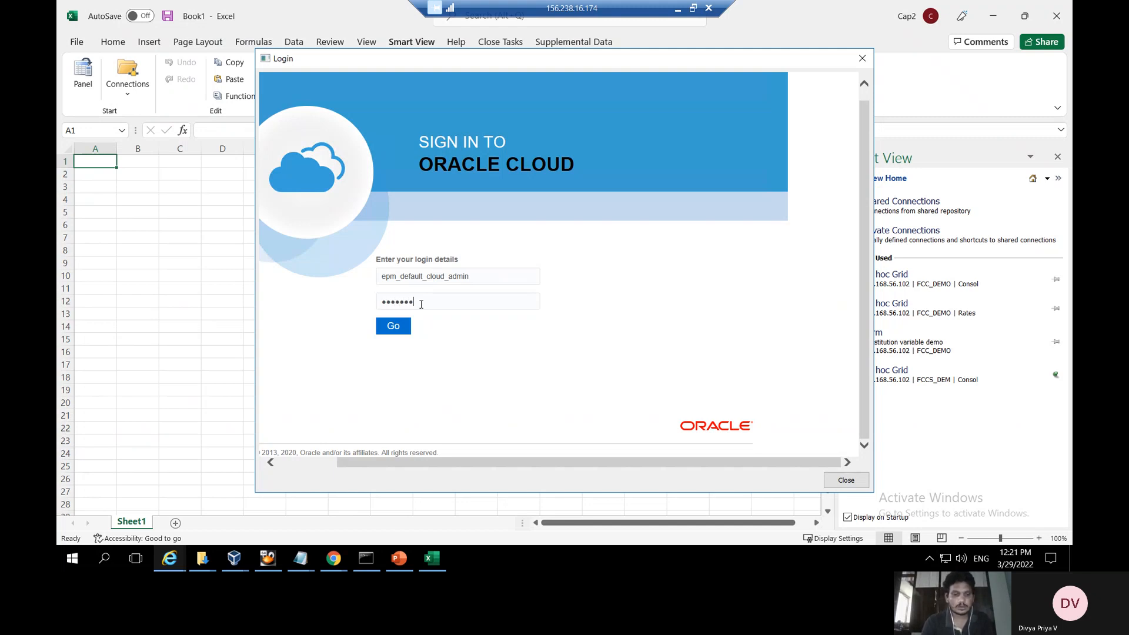
{"action": "type", "text": "•••••"}
{"action": "key", "text": "Return"}
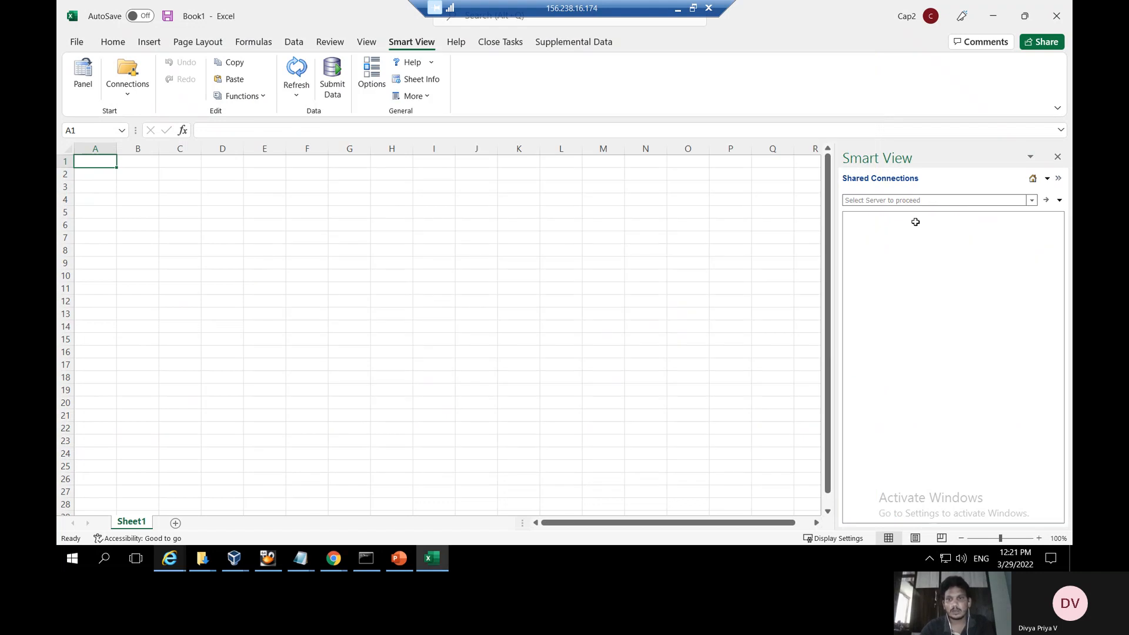
Open User Variable Form Demo from FCC_DEMO's Library as an ad hoc grid, moving the POV panel aside
{"action": "left_click", "coordinate": [1031, 201]}
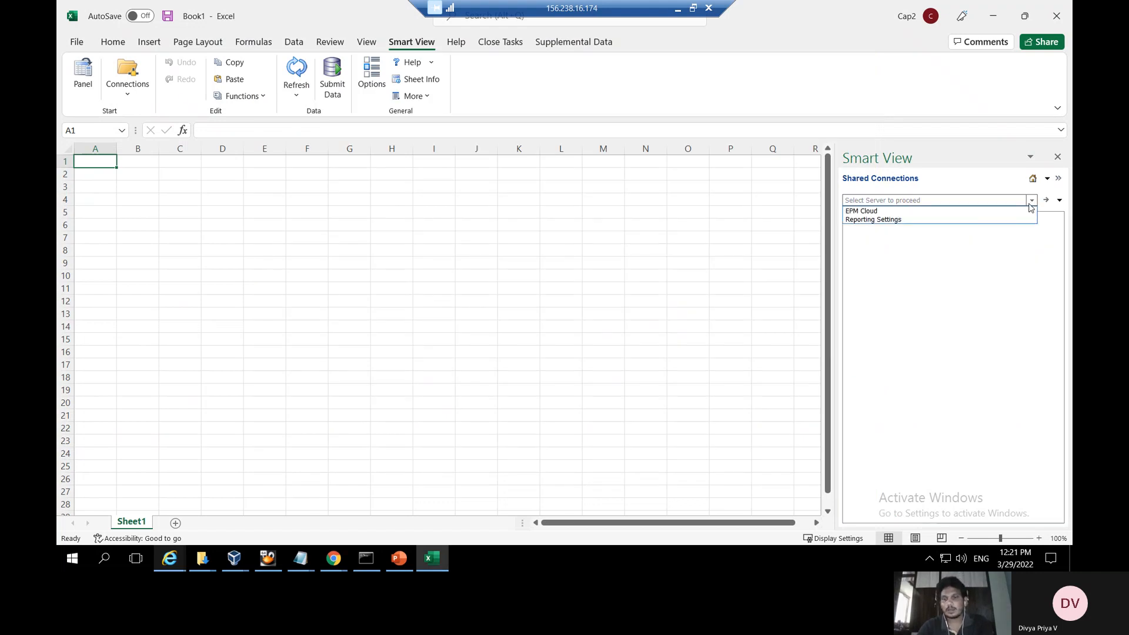
{"action": "left_click", "coordinate": [862, 213]}
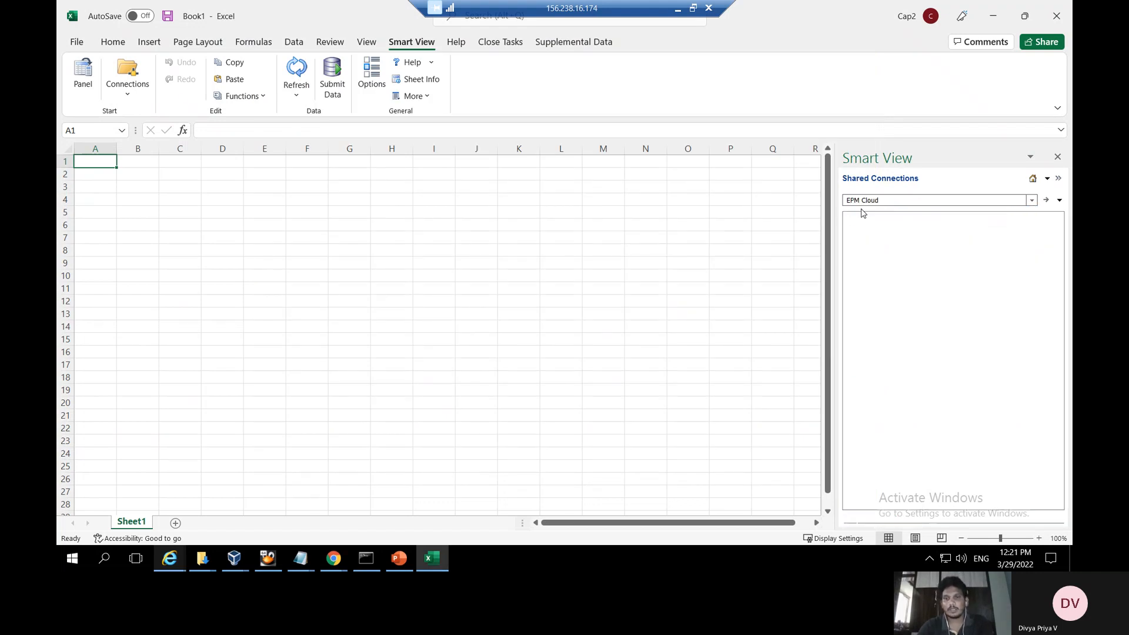
{"action": "left_click", "coordinate": [850, 216]}
{"action": "left_click", "coordinate": [859, 227]}
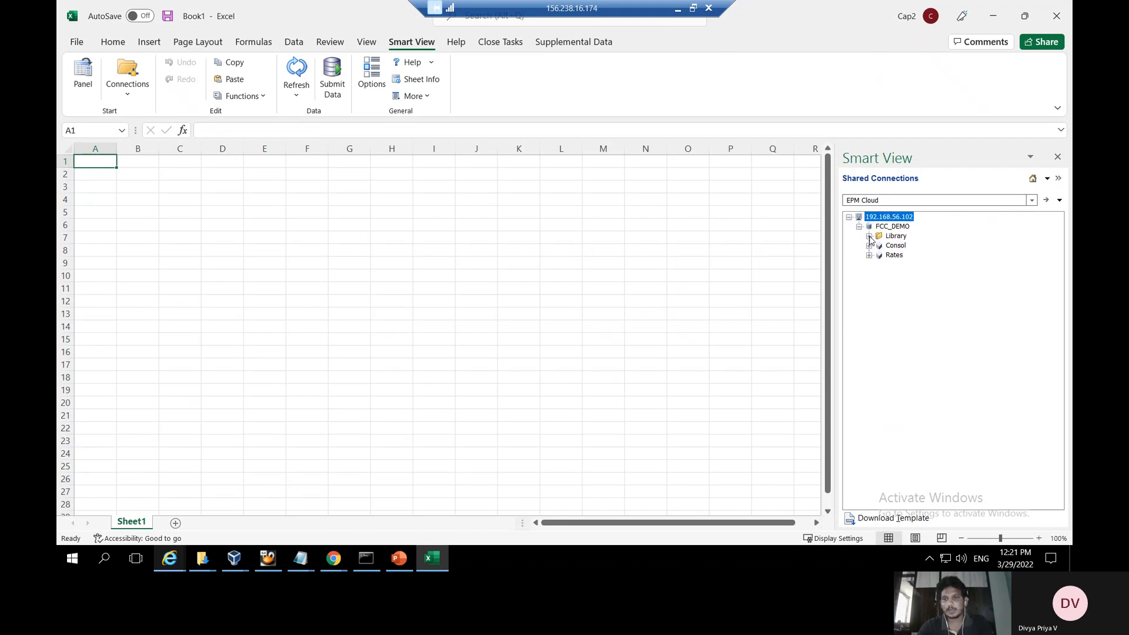
{"action": "left_click", "coordinate": [869, 236]}
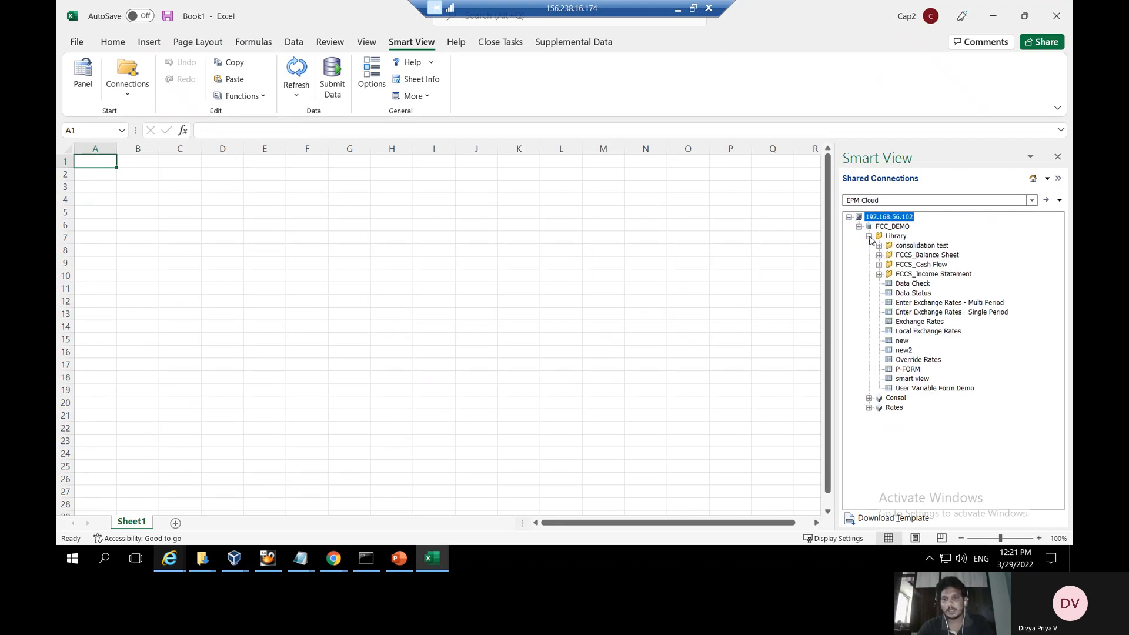
{"action": "left_click", "coordinate": [945, 389]}
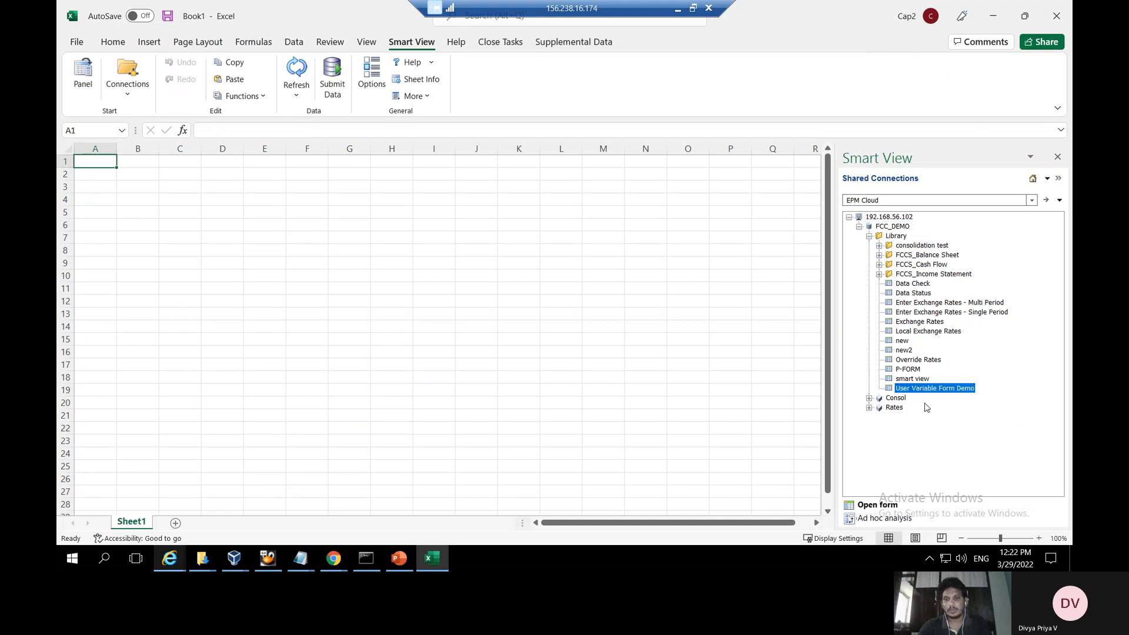
{"action": "left_click", "coordinate": [883, 519]}
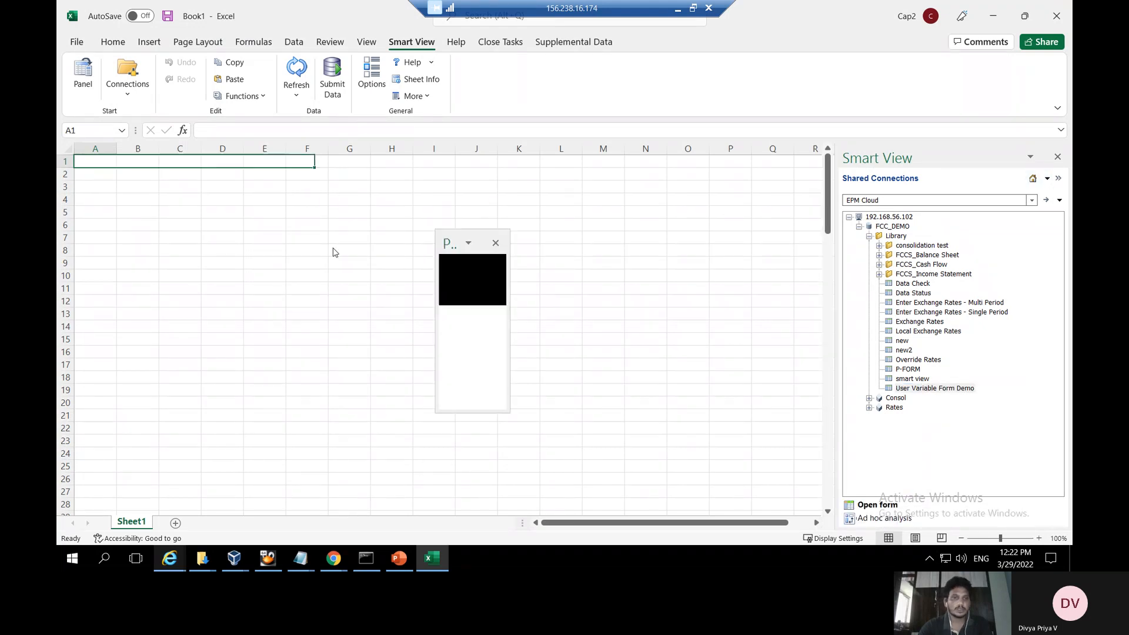
{"action": "left_click_drag", "start_coordinate": [462, 234], "coordinate": [740, 199]}
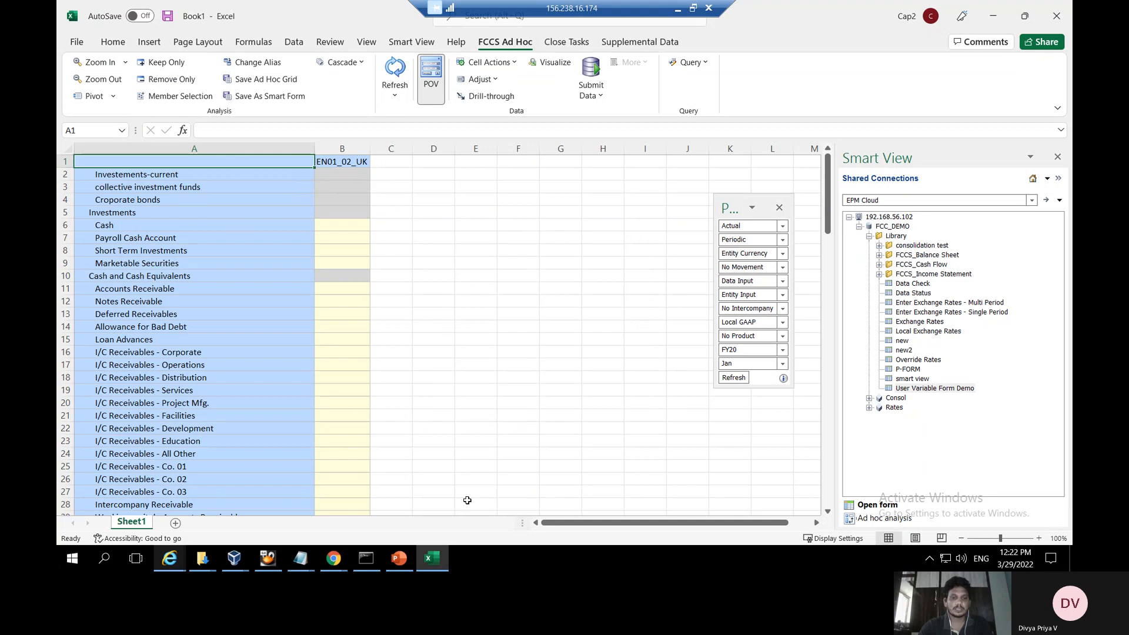
Enter &UserEntity3 in cell C1 and refresh so it resolves to an EN02_03_Singapore1 column
{"action": "left_click", "coordinate": [399, 558]}
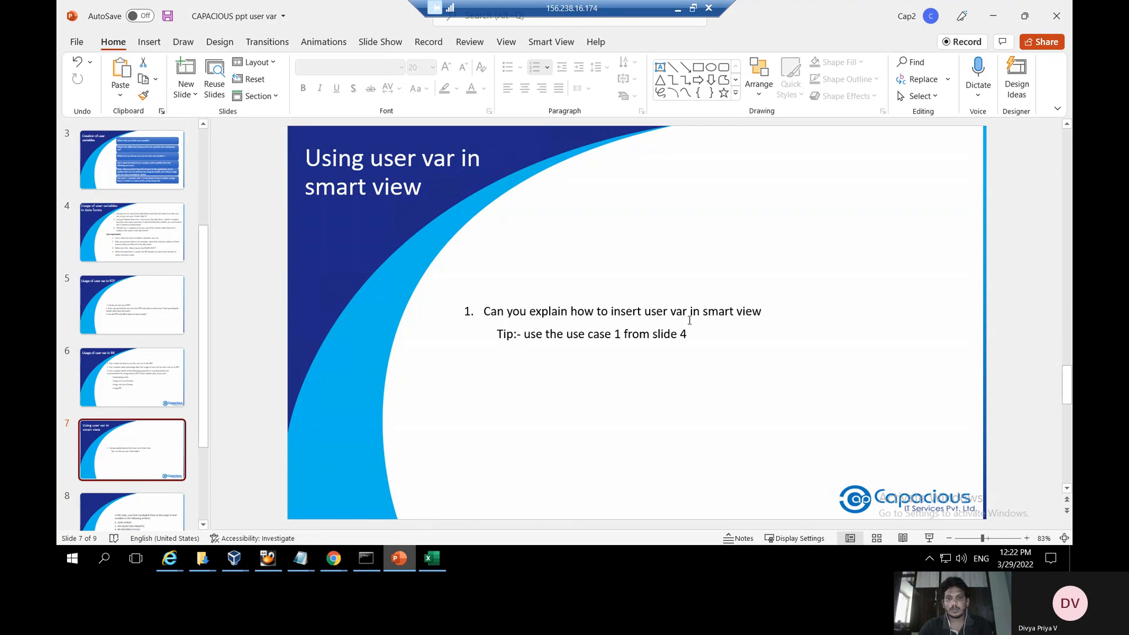
{"action": "left_click", "coordinate": [437, 563]}
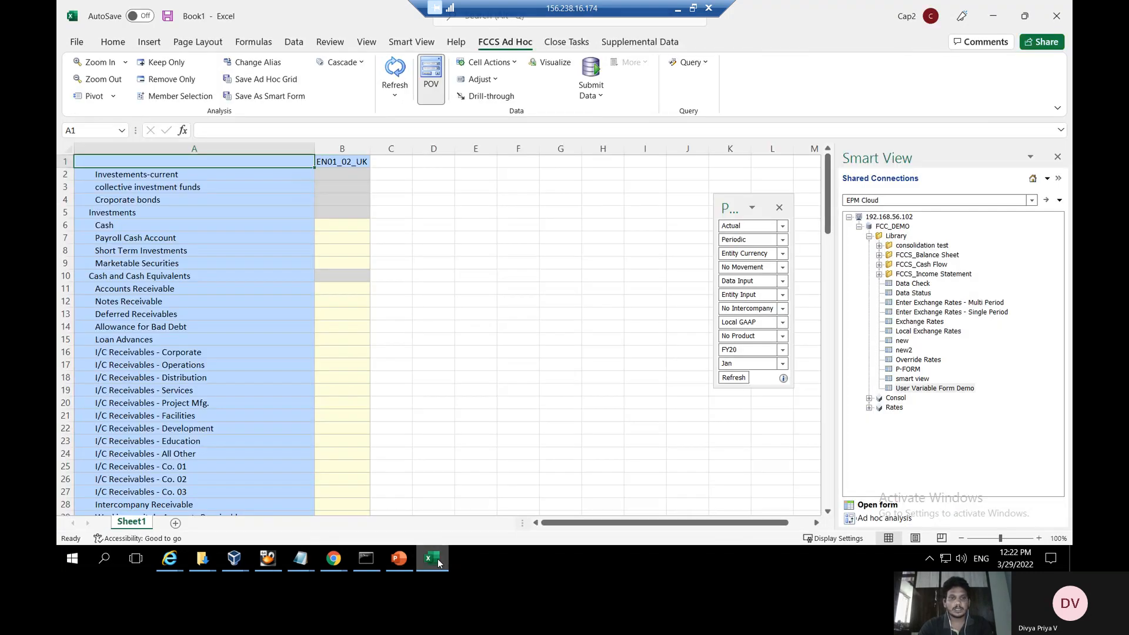
{"action": "left_click", "coordinate": [386, 162]}
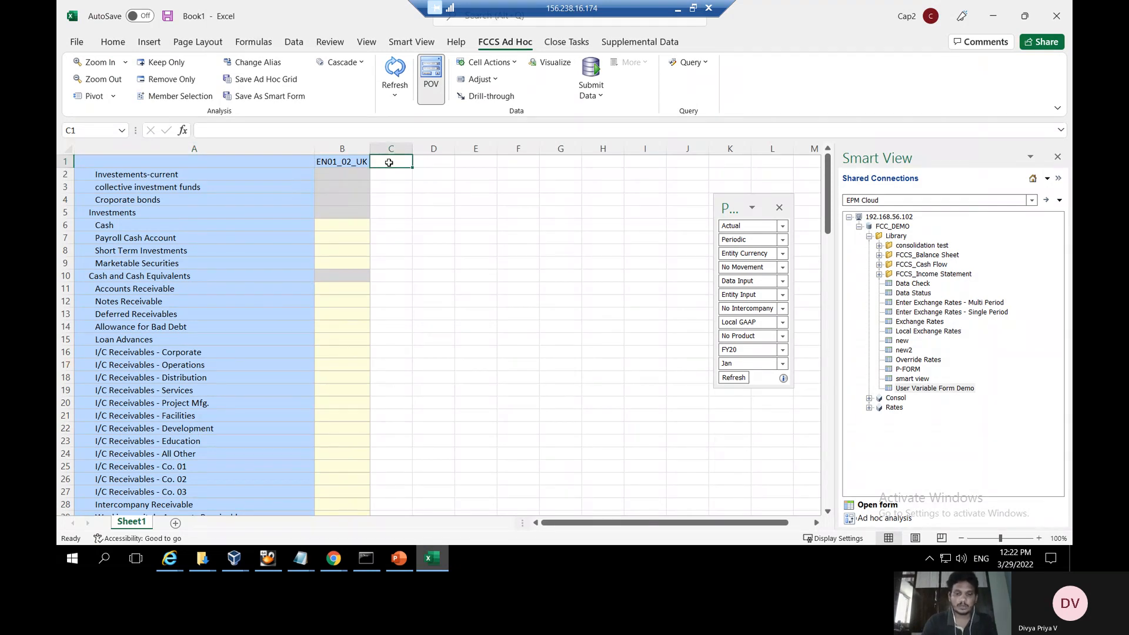
{"action": "type", "text": "&"}
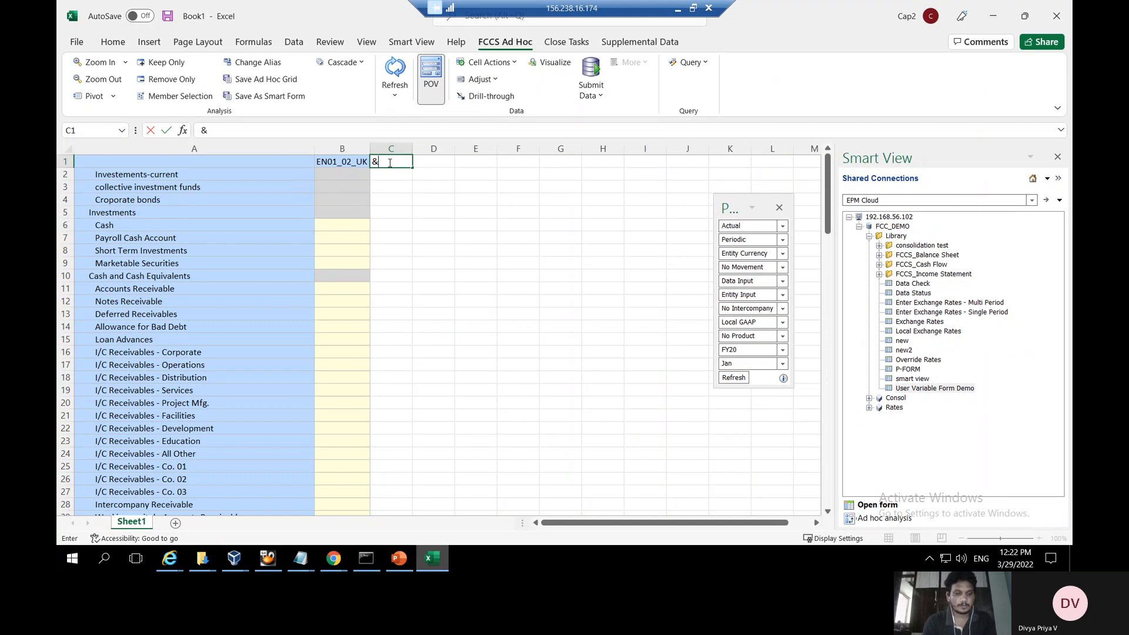
{"action": "type", "text": "UserEn"}
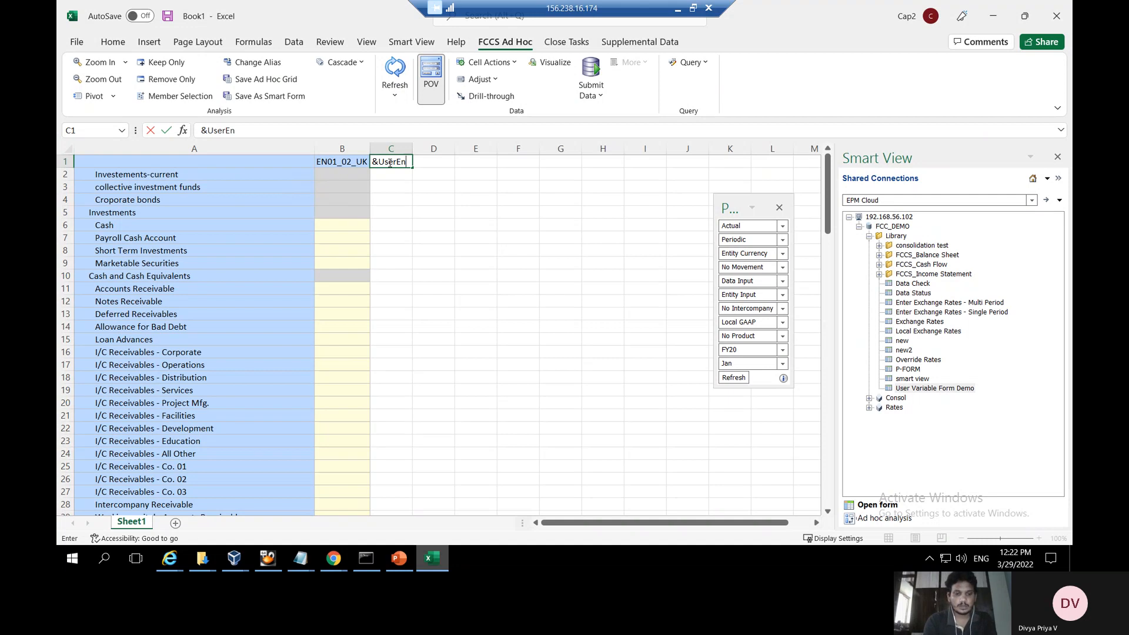
{"action": "type", "text": "tity3"}
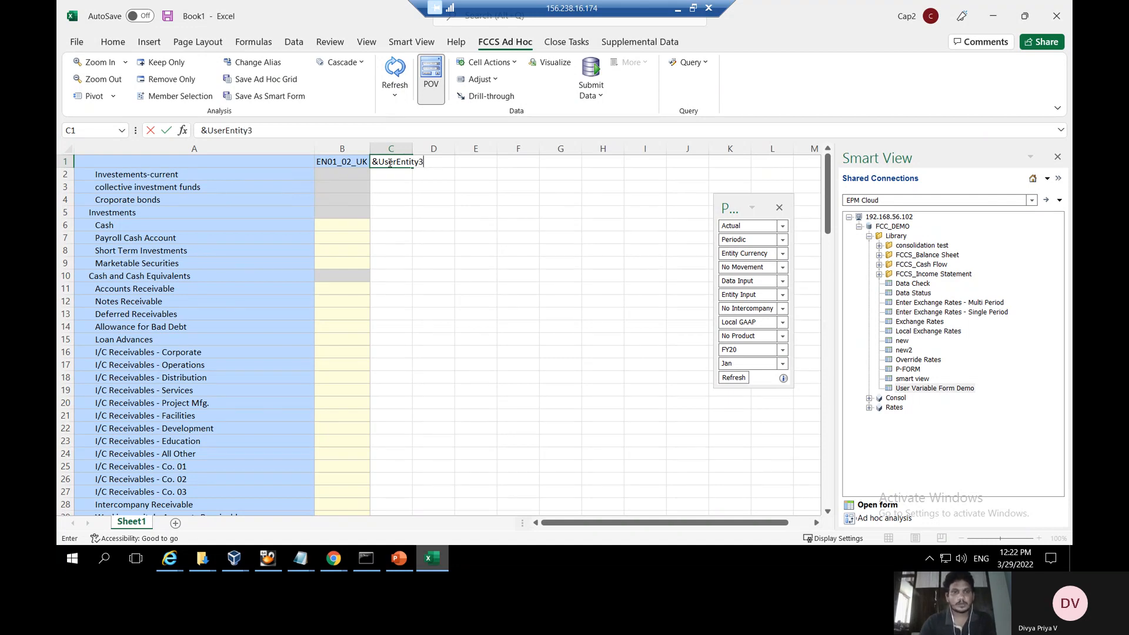
{"action": "left_click", "coordinate": [385, 187]}
{"action": "left_click", "coordinate": [395, 69]}
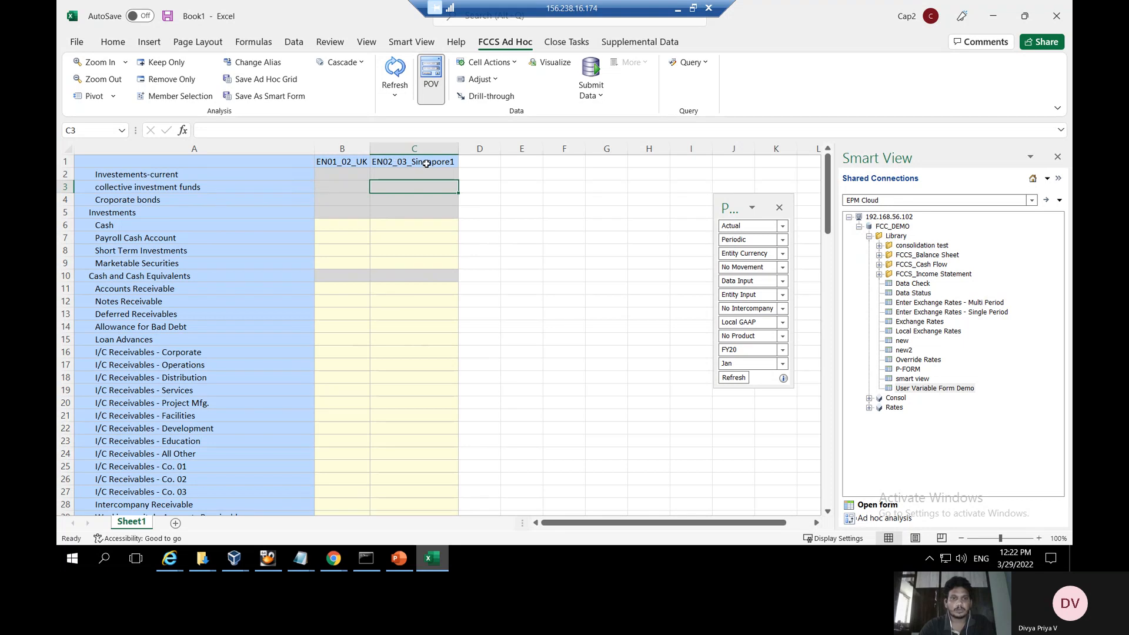
{"action": "left_click", "coordinate": [405, 566]}
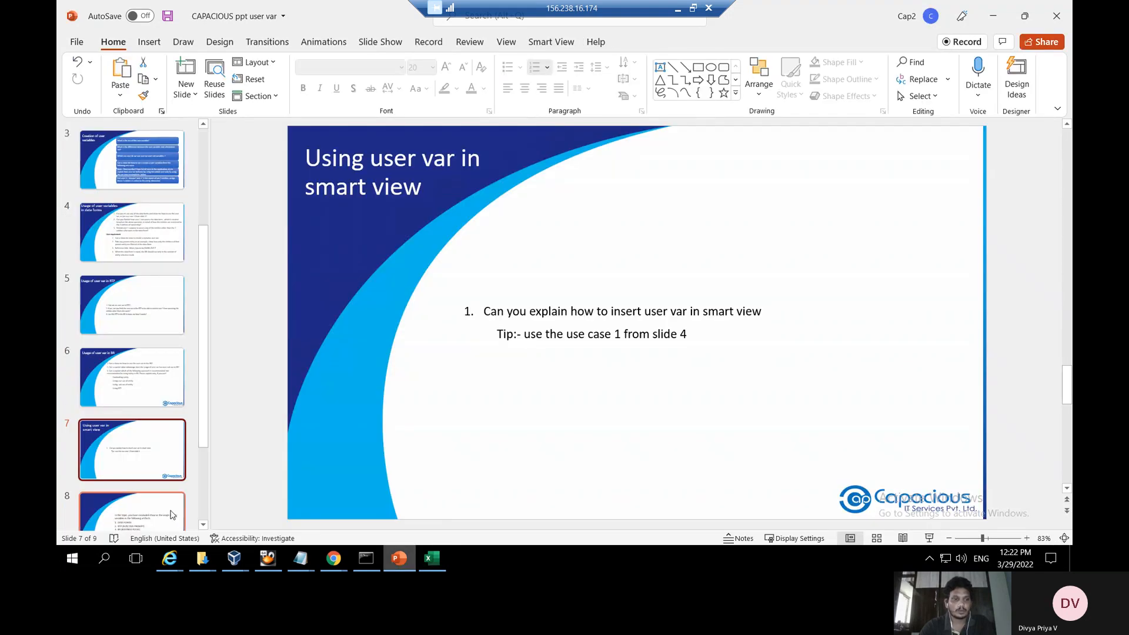
View the slide 8 summary of user-variable uses, then the final slide 9, 'Thank you !'
{"action": "left_click", "coordinate": [172, 515]}
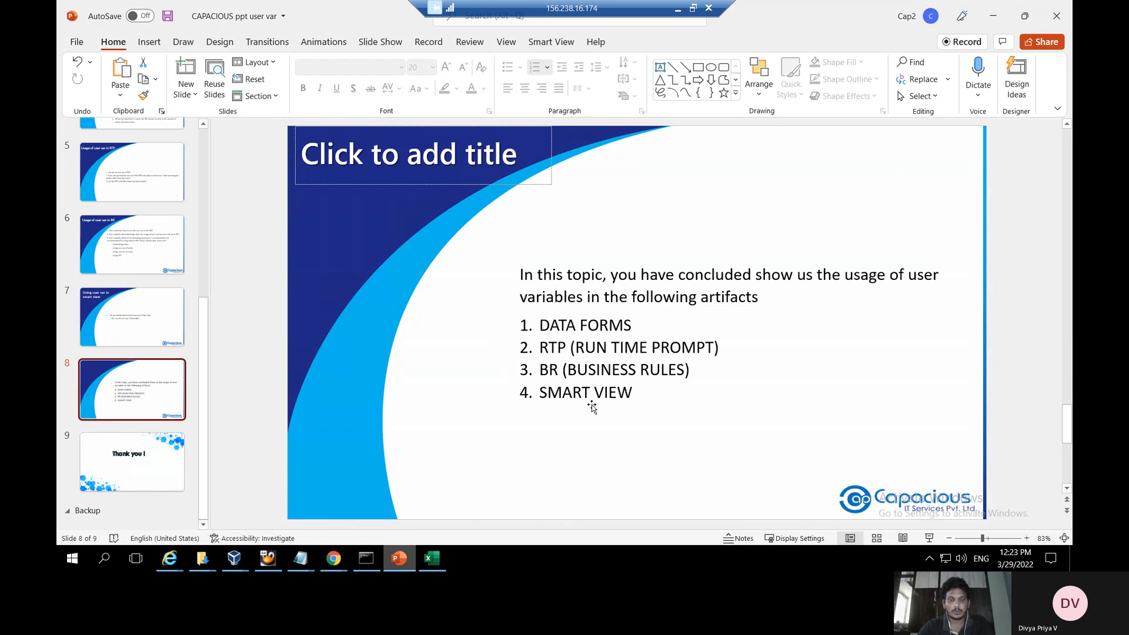
{"action": "scroll", "coordinate": [595, 410], "scroll_direction": "down", "scroll_amount": 1}
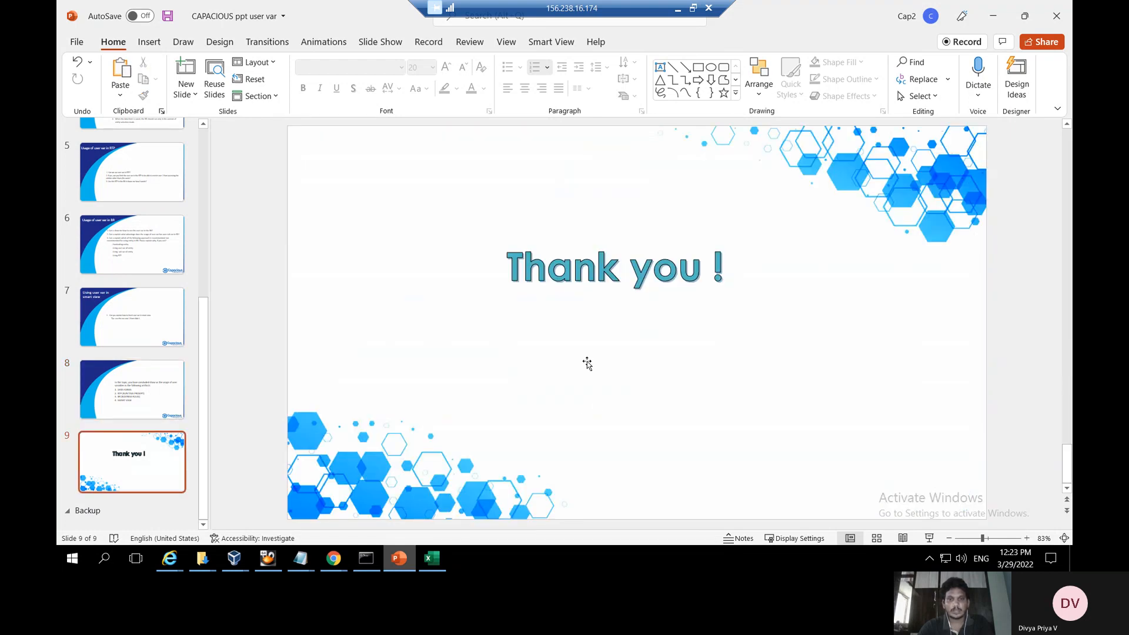